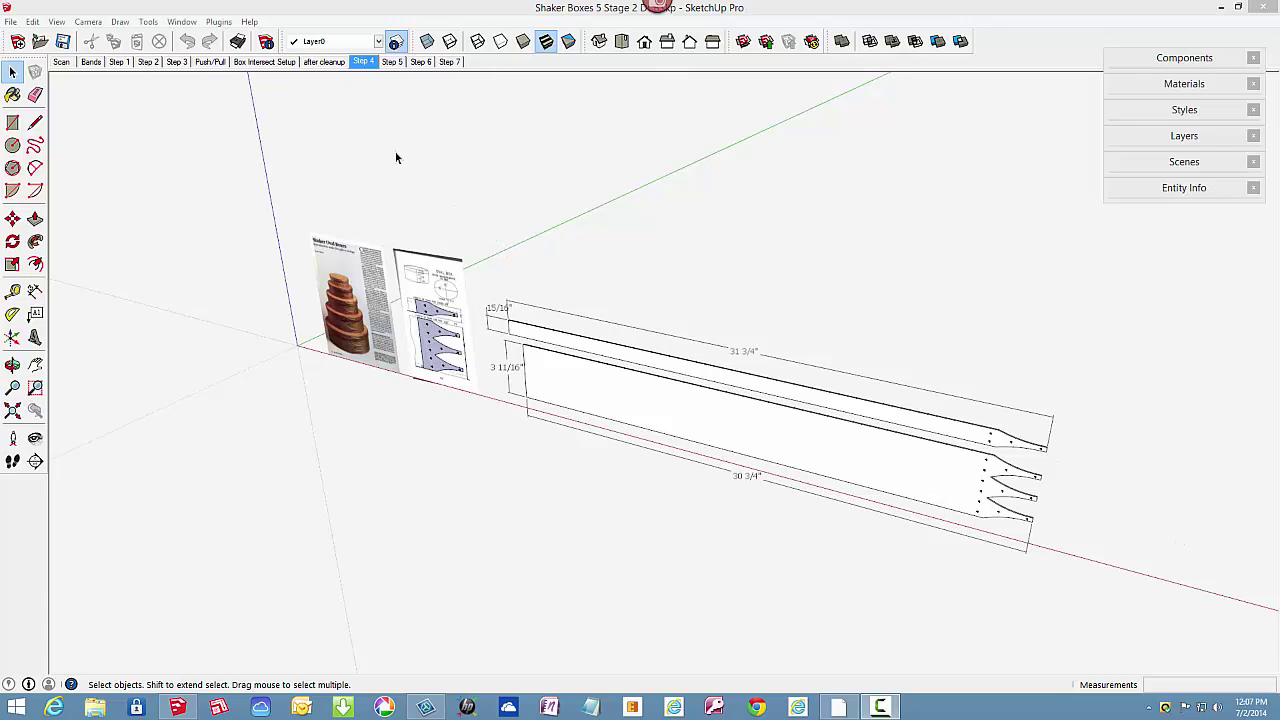
# Look over the scanned magazine pages and the two band outlines, ending on Step 1's 6 1/2-in. circle.
pyautogui.click(61, 62)
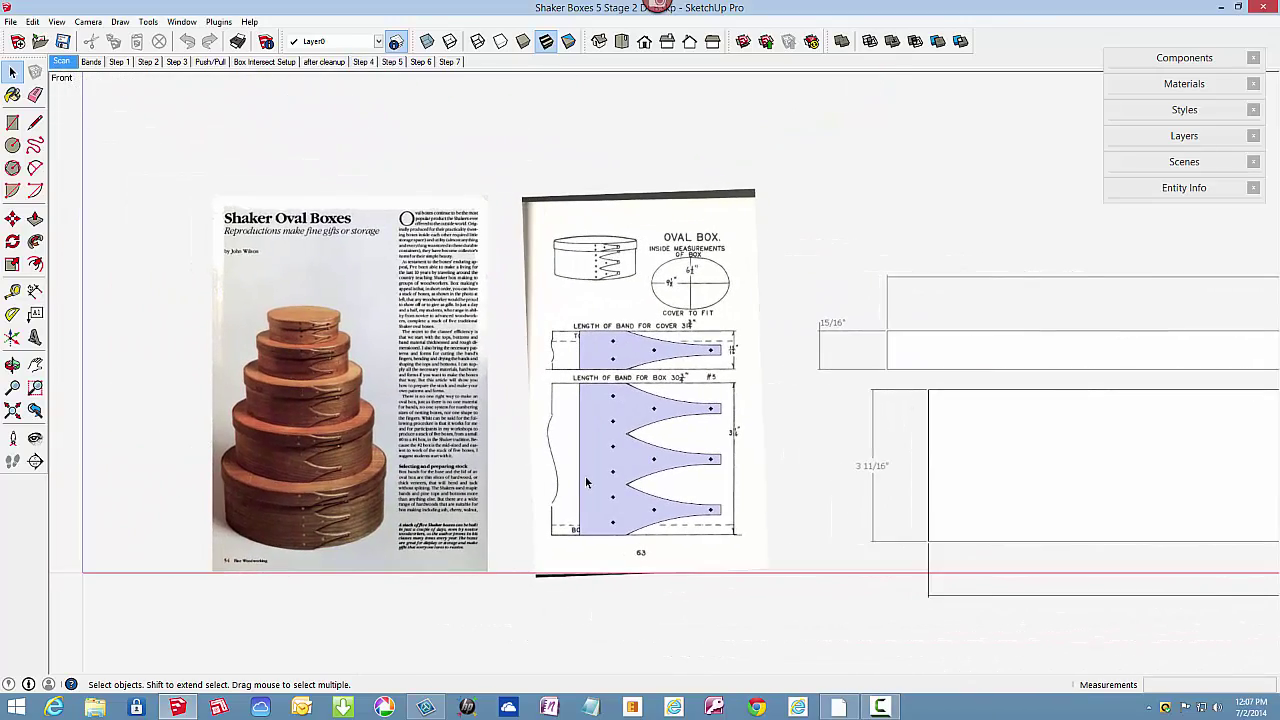
pyautogui.scroll(4, 586, 480)
pyautogui.click(596, 384)
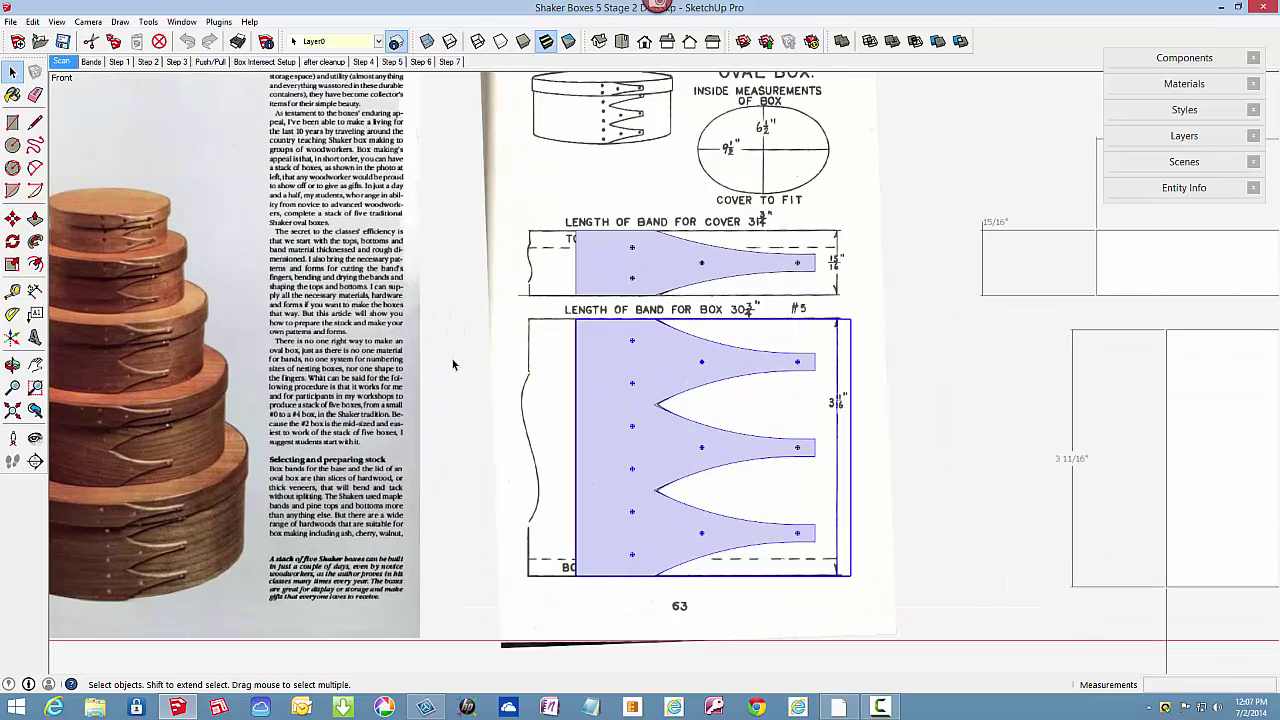
pyautogui.scroll(-2, 452, 365)
pyautogui.scroll(-3, 242, 331)
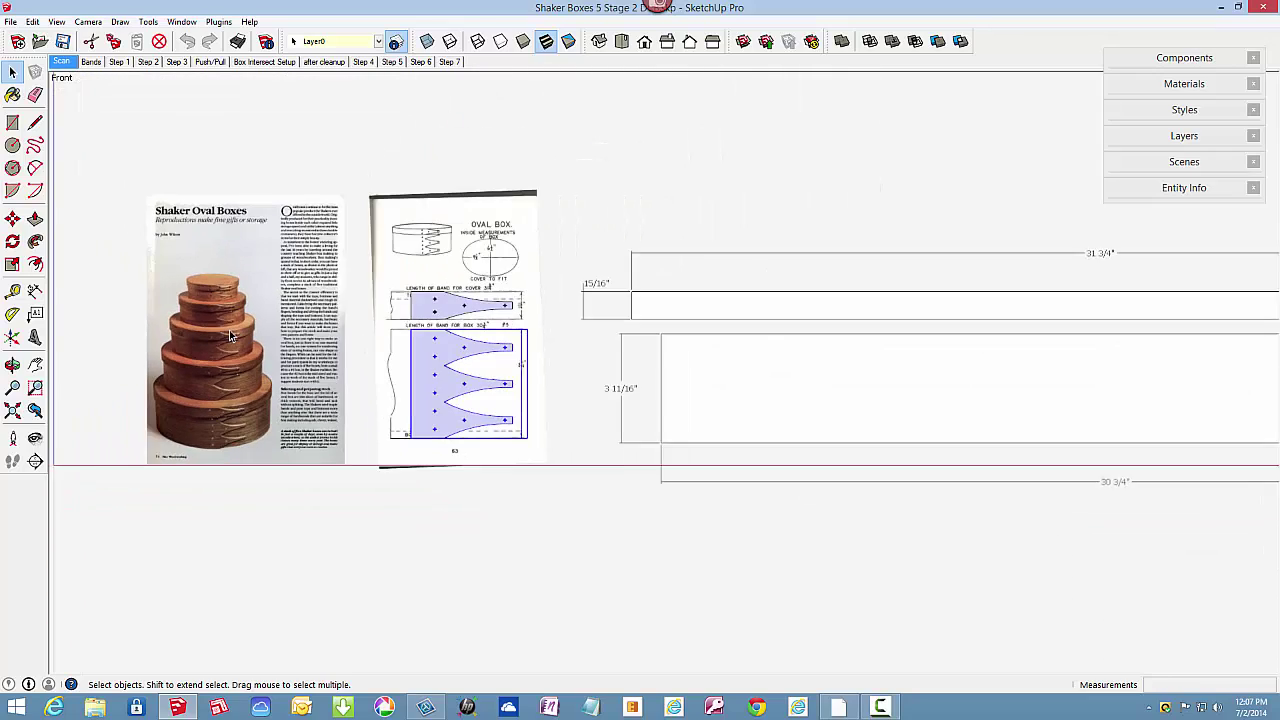
pyautogui.click(91, 62)
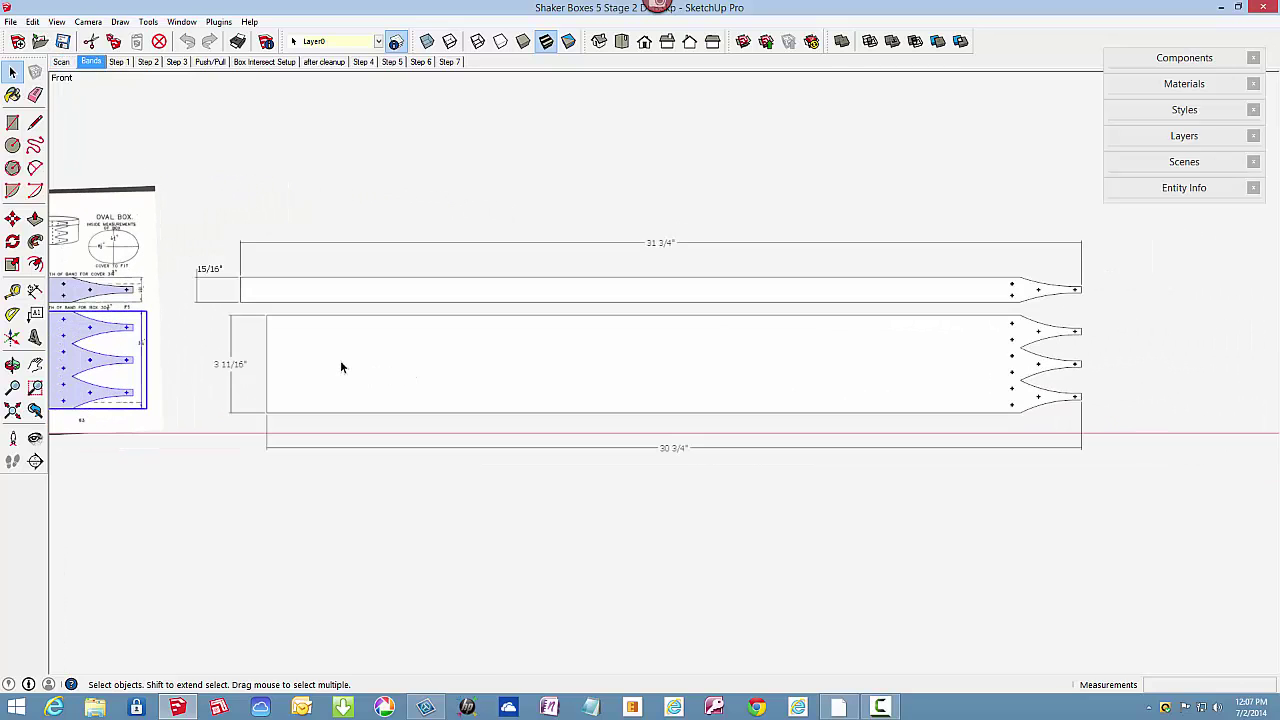
pyautogui.click(117, 63)
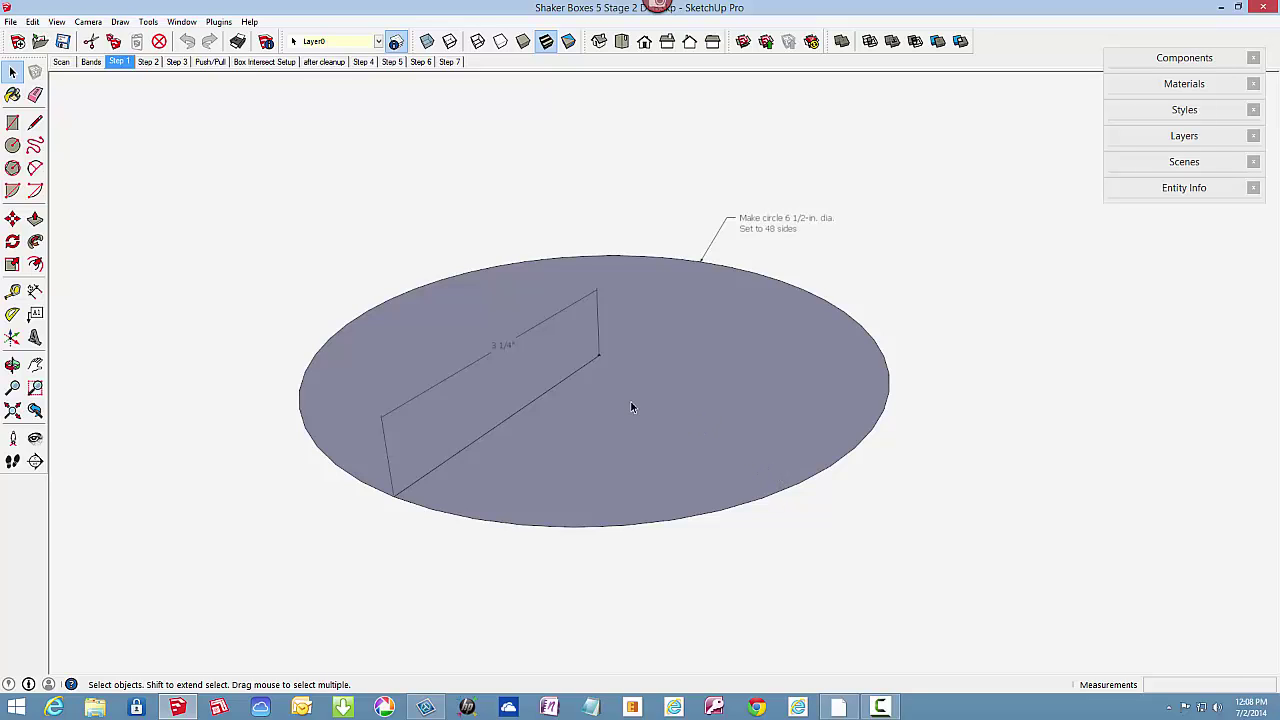
# Advance through Step 2 to the Step 3 oval with its .005-in. offset and overlap area.
pyautogui.click(152, 64)
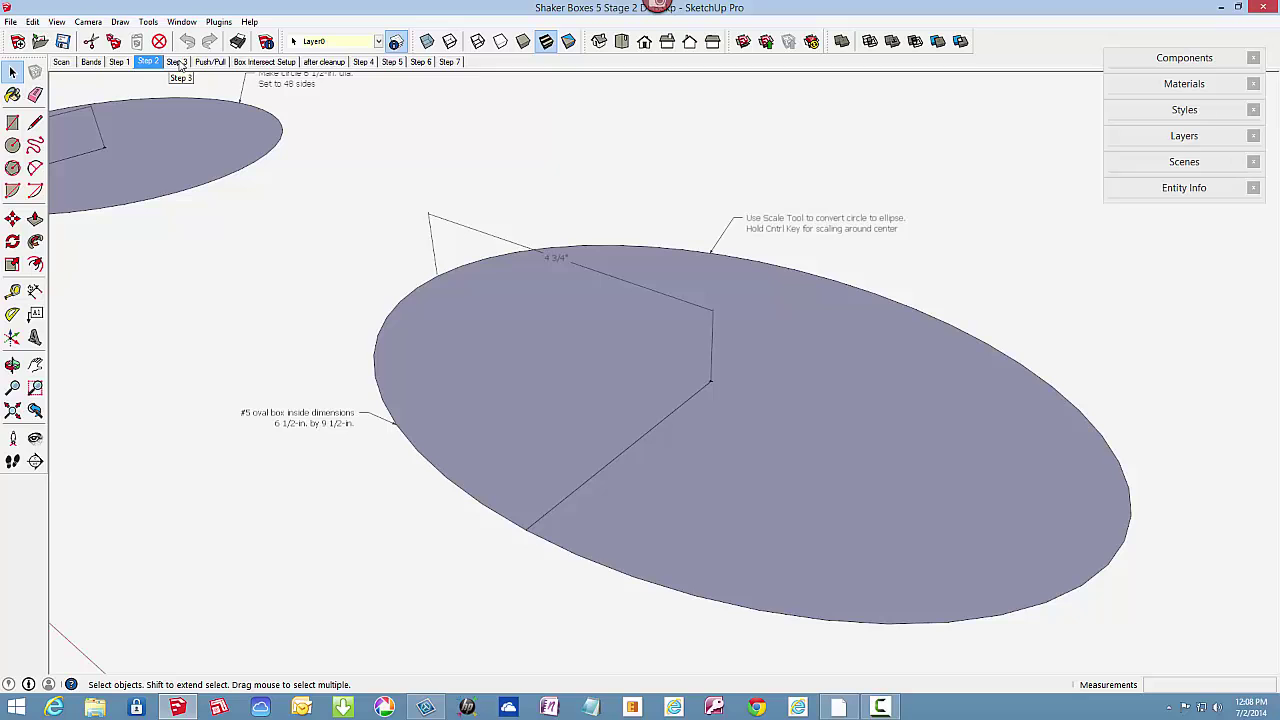
pyautogui.click(178, 62)
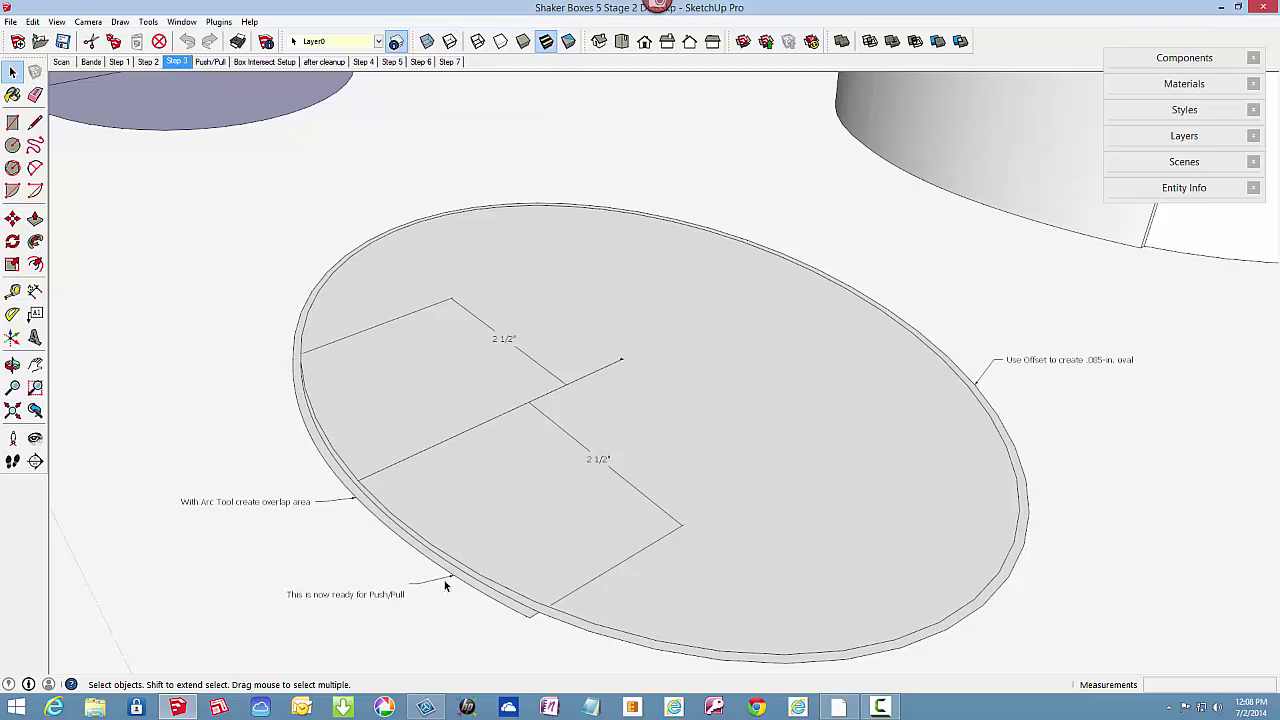
# View the Push/Pull, Box Intersect Setup and after cleanup scenes, orbiting the box, then show Step 4.
pyautogui.click(210, 62)
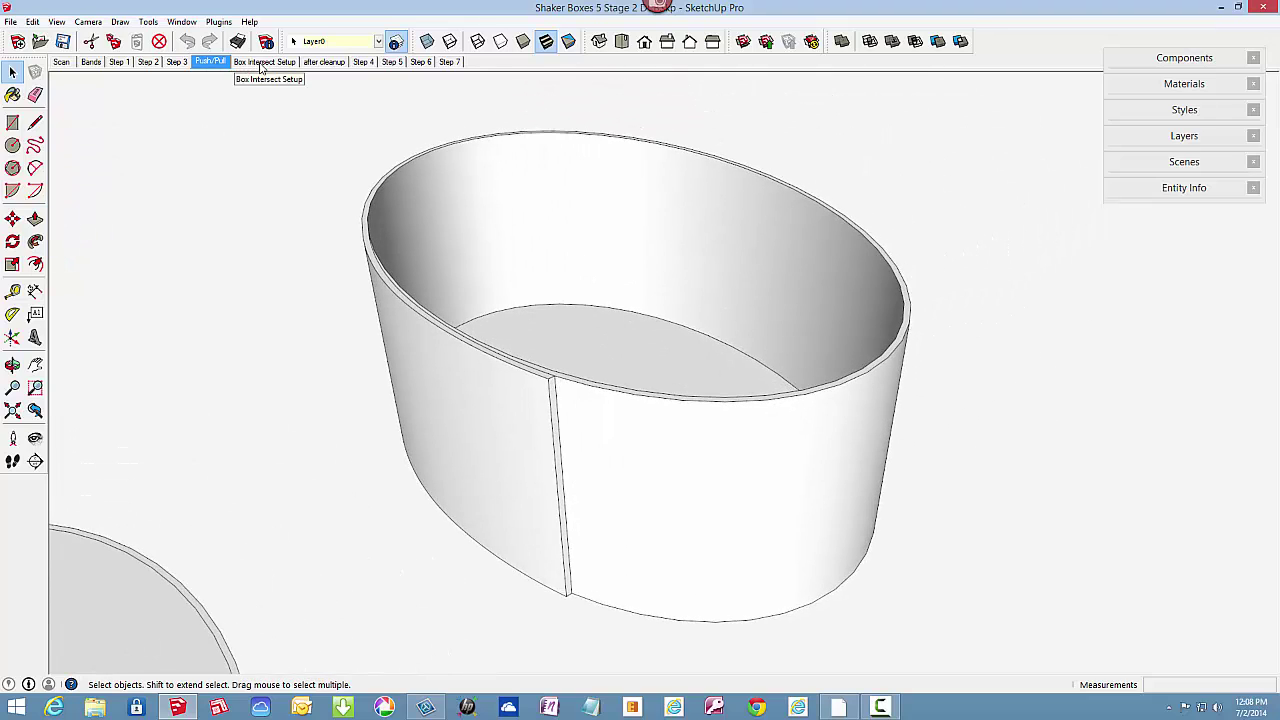
pyautogui.click(262, 62)
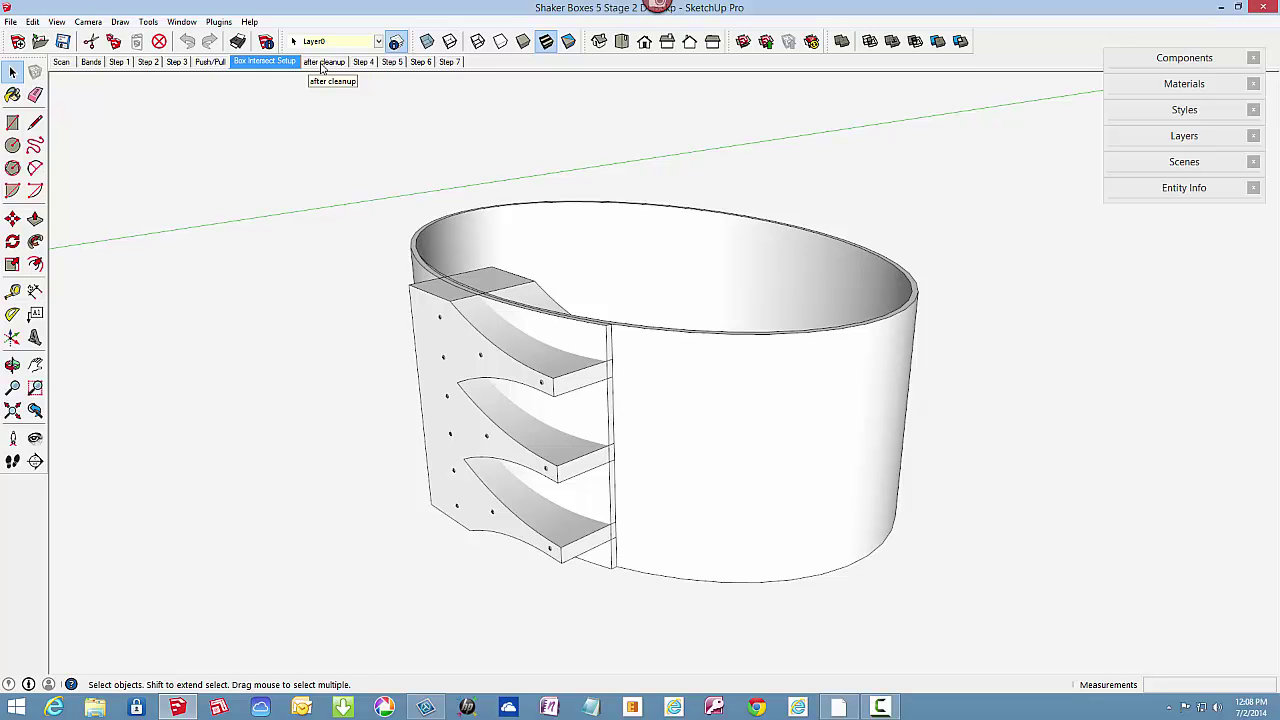
pyautogui.click(322, 62)
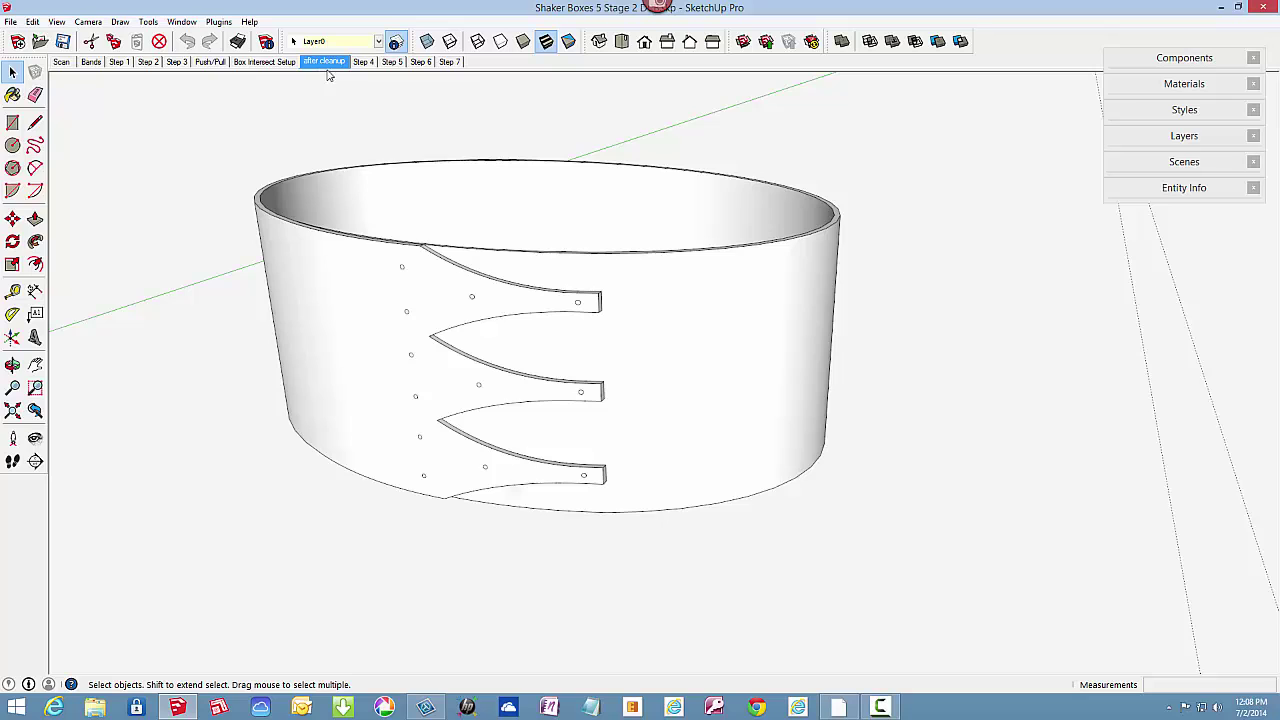
pyautogui.moveTo(435, 311); pyautogui.dragTo(309, 397, button='middle')
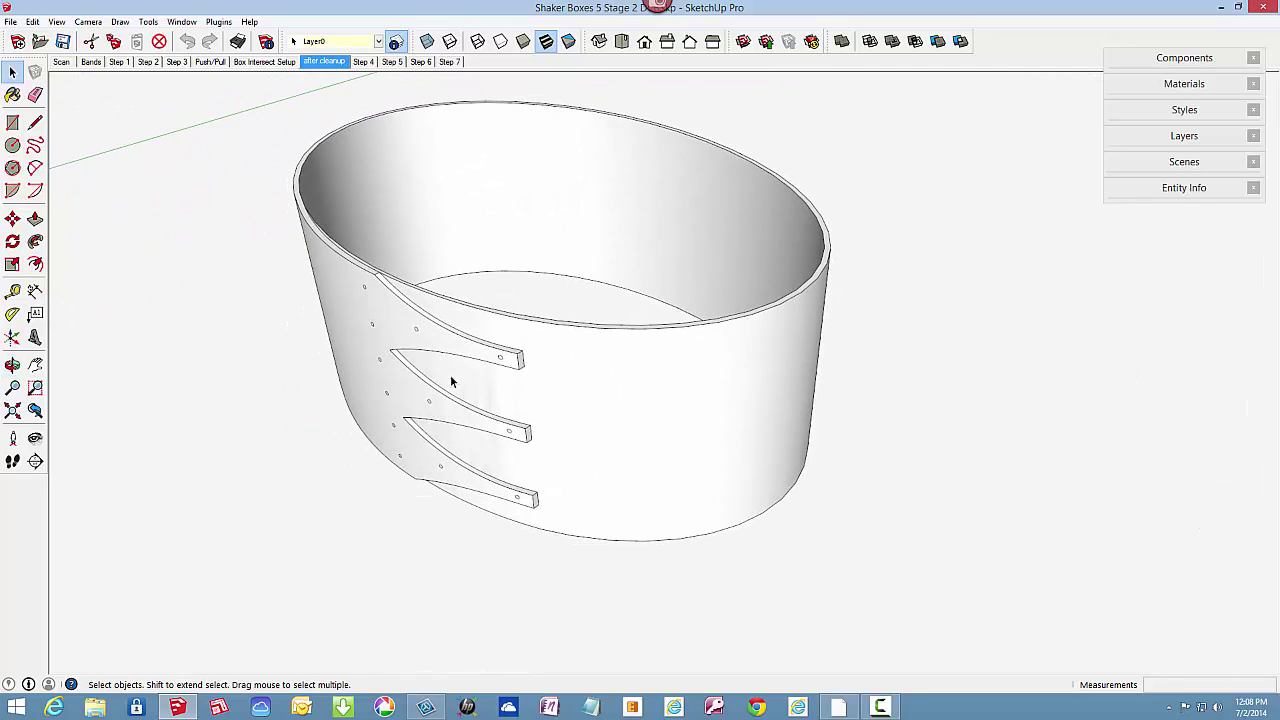
pyautogui.moveTo(466, 366); pyautogui.dragTo(515, 274, button='middle')
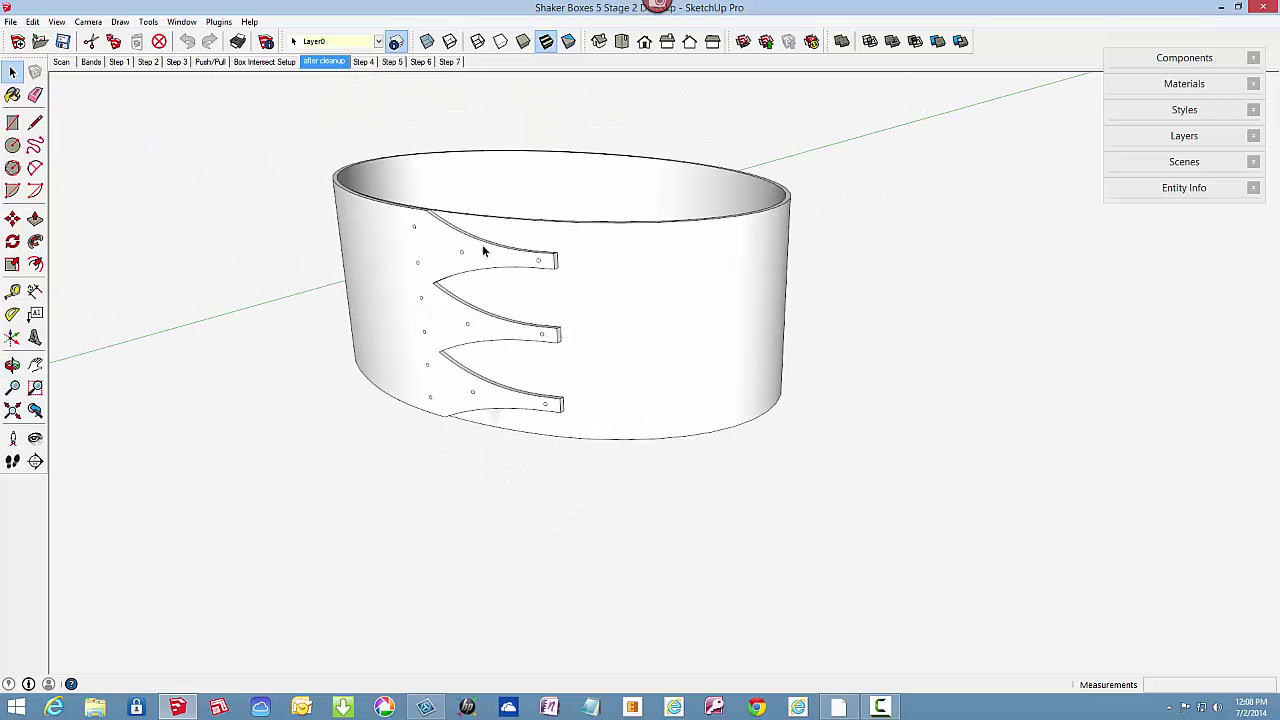
pyautogui.click(363, 62)
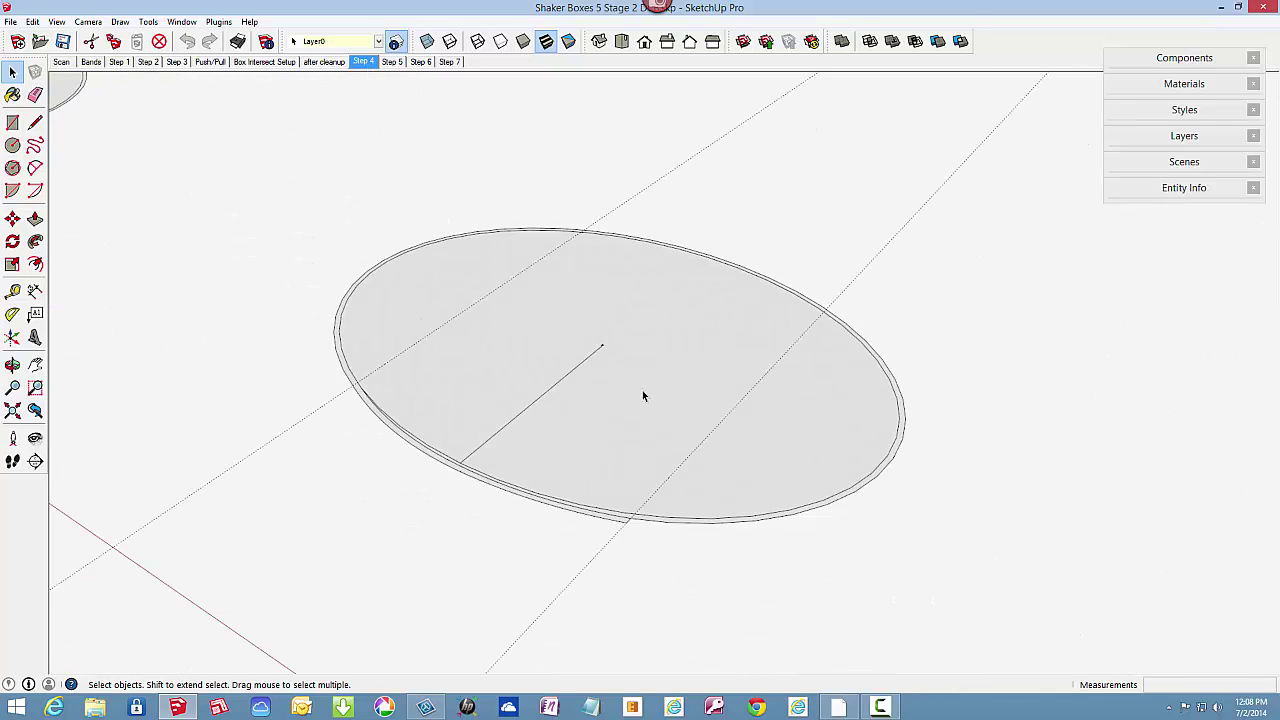
# Orbit and zoom to view the Step 4 oval disc from above.
pyautogui.press('o')
pyautogui.moveTo(643, 394)
pyautogui.mouseDown()
pyautogui.moveTo(577, 406)
pyautogui.moveTo(345, 400)
pyautogui.moveTo(632, 380)
pyautogui.mouseUp()
pyautogui.press('space')
pyautogui.scroll(5, 409, 274)
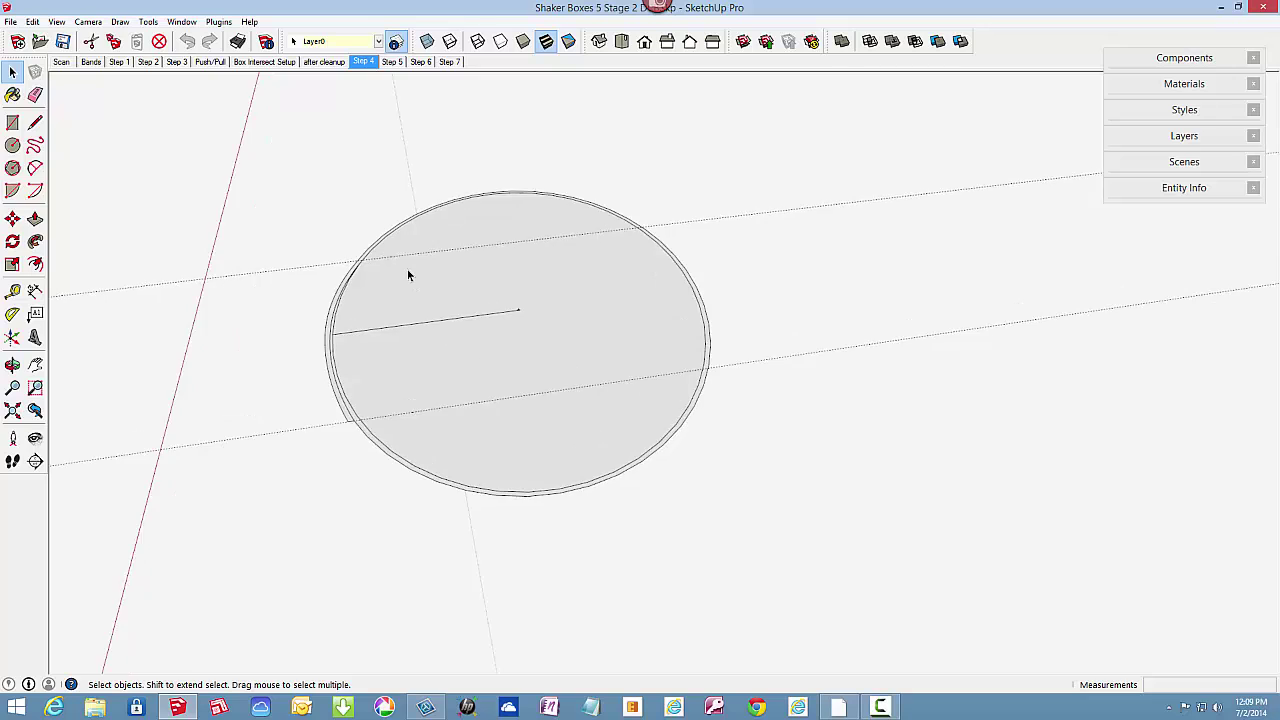
pyautogui.press('o')
pyautogui.moveTo(481, 350); pyautogui.dragTo(454, 386)
pyautogui.press('space')
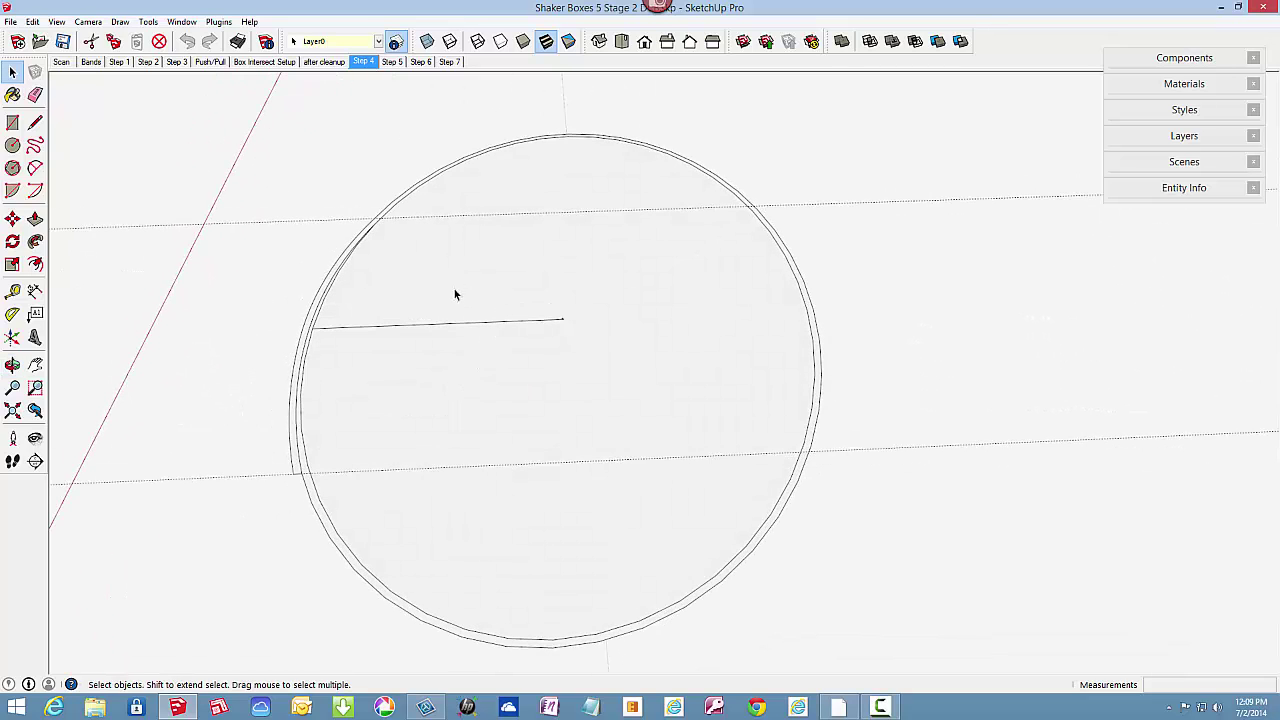
# Enter the disc group via Edit Group and pan to the circle's lower-left edge.
pyautogui.click(393, 289)
pyautogui.rightClick(393, 289)
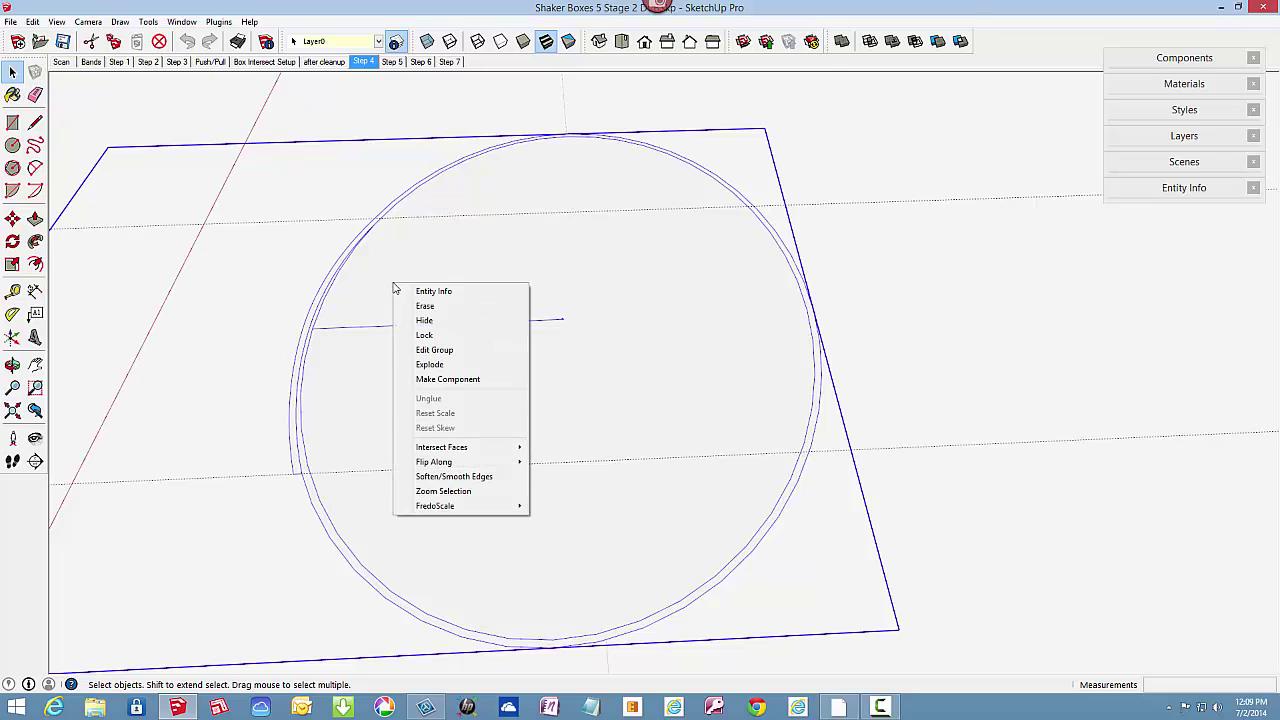
pyautogui.click(427, 351)
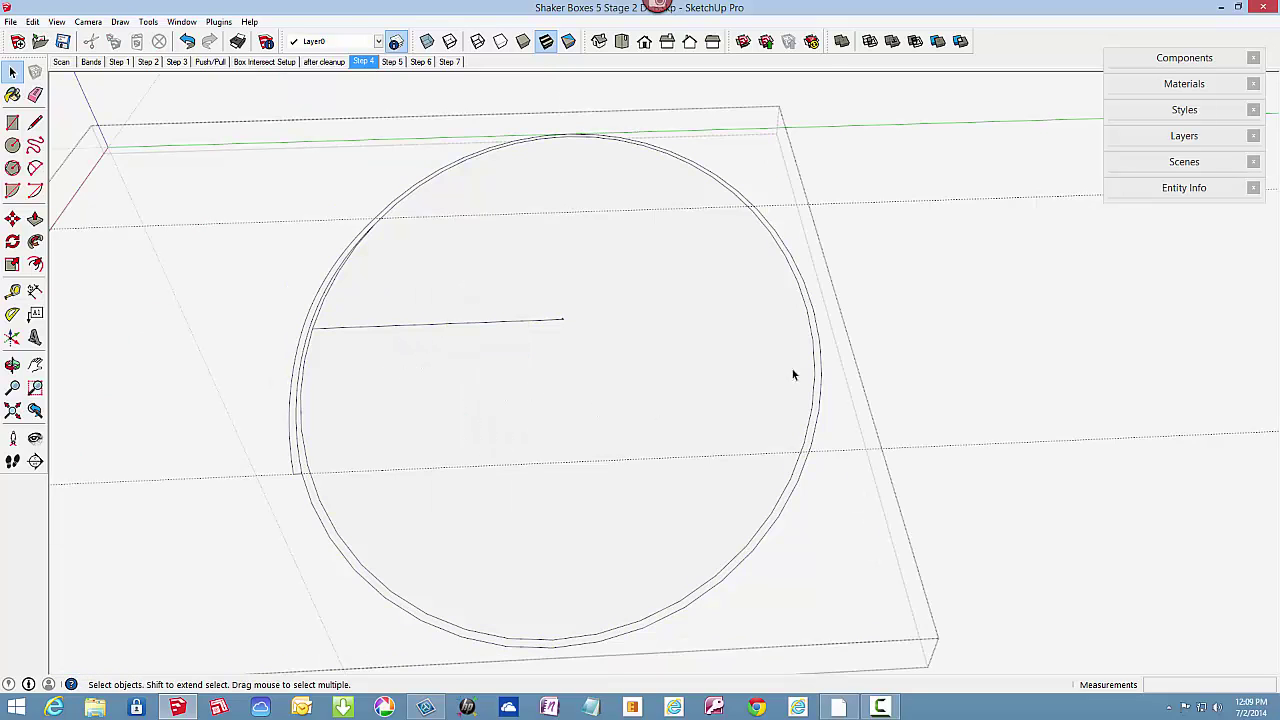
pyautogui.scroll(-1, 816, 355)
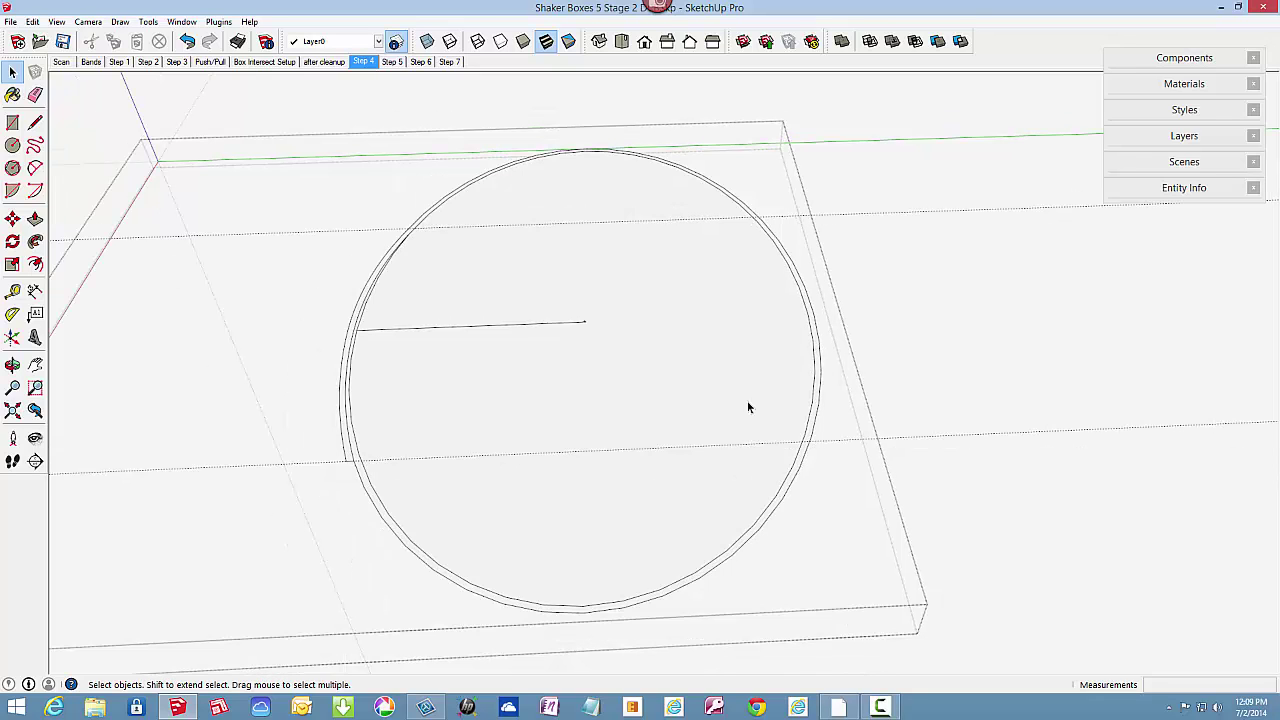
pyautogui.scroll(1, 346, 455)
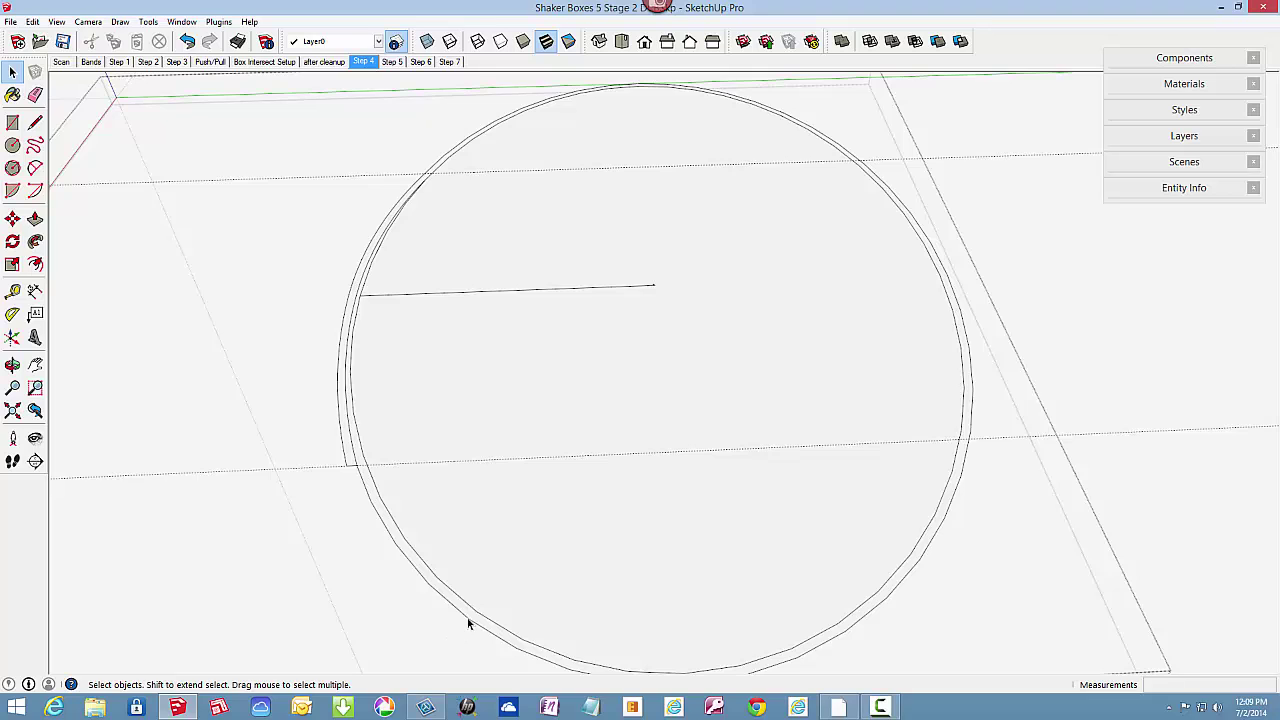
pyautogui.scroll(3, 467, 623)
pyautogui.middleClick(374, 530)
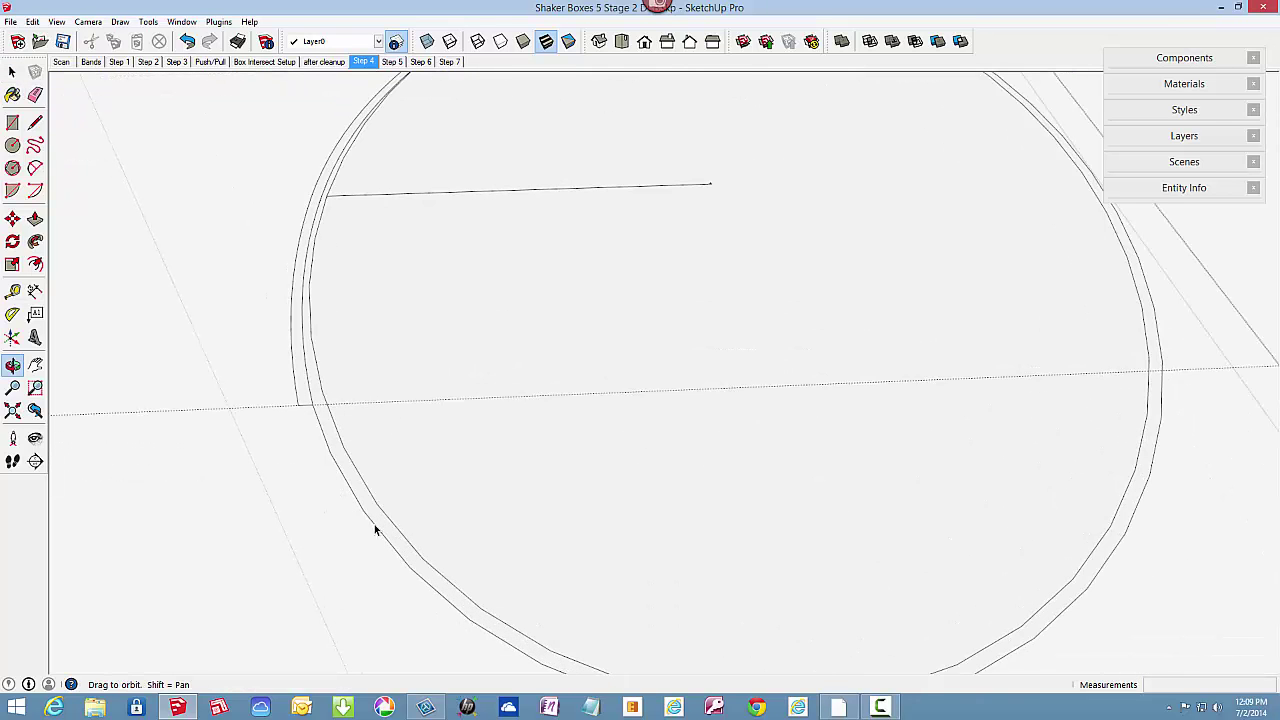
pyautogui.keyDown('shift'); pyautogui.moveTo(374, 526); pyautogui.dragTo(397, 397, button='middle'); pyautogui.keyUp('shift')
pyautogui.moveTo(451, 454); pyautogui.dragTo(424, 458, button='middle')
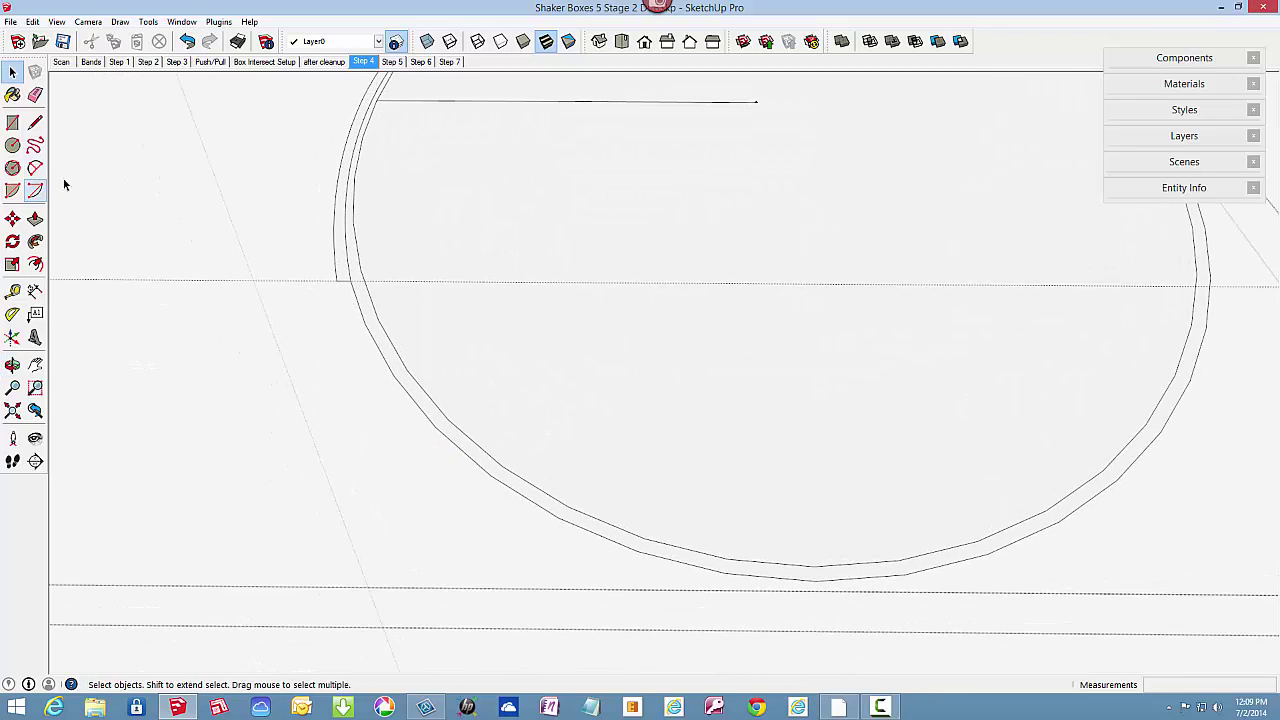
# Draw a 2-point arc from the circle's left endpoint along the lower-left edge with a 13/64" bulge.
pyautogui.click(35, 168)
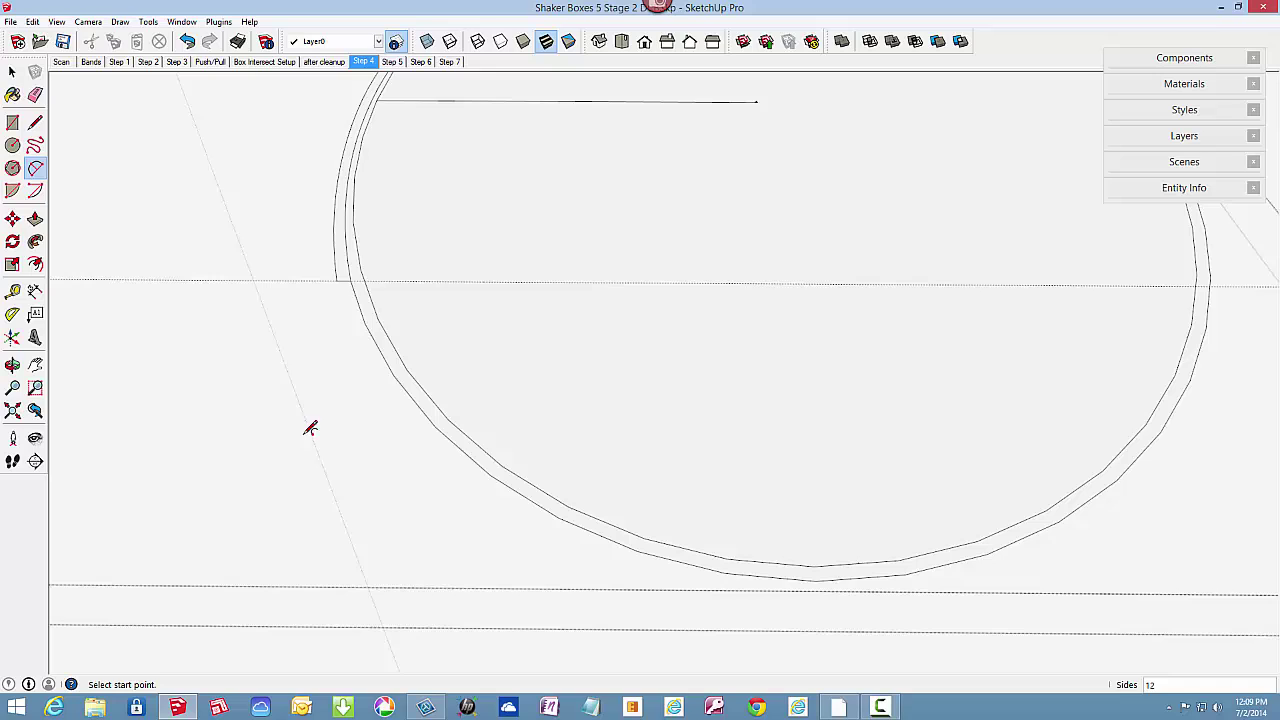
pyautogui.click(340, 278)
pyautogui.click(337, 280)
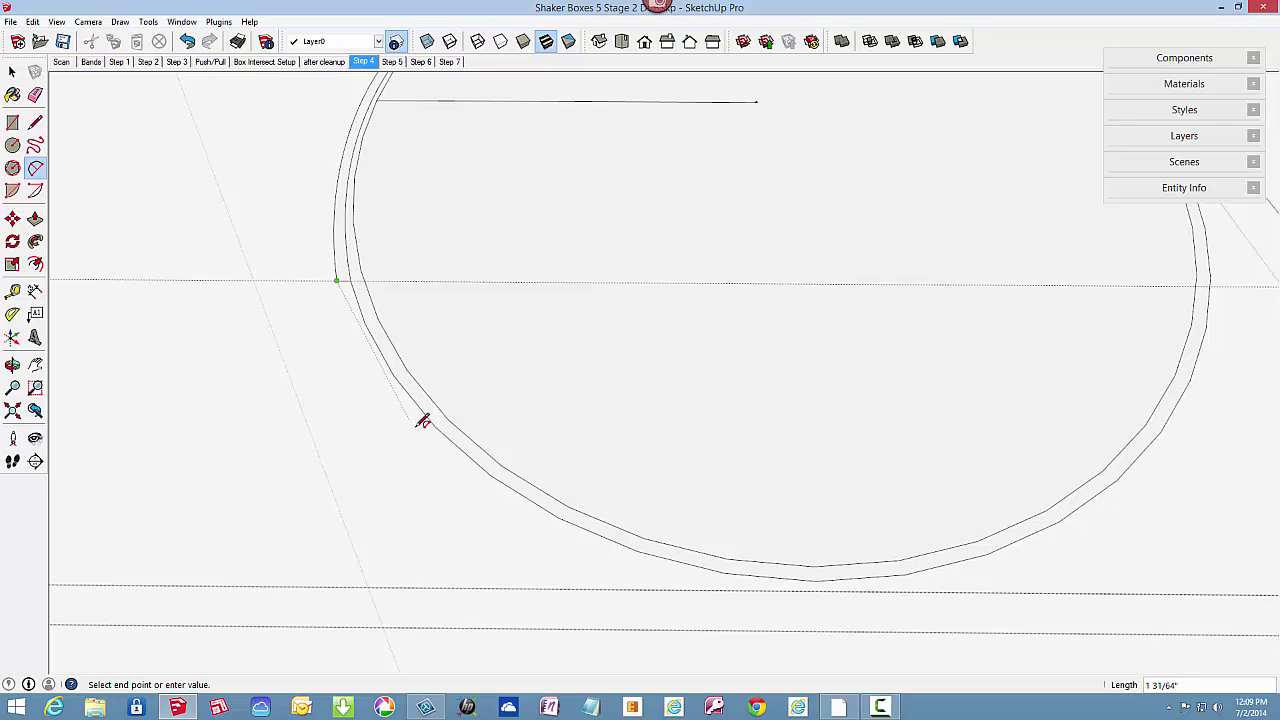
pyautogui.click(558, 517)
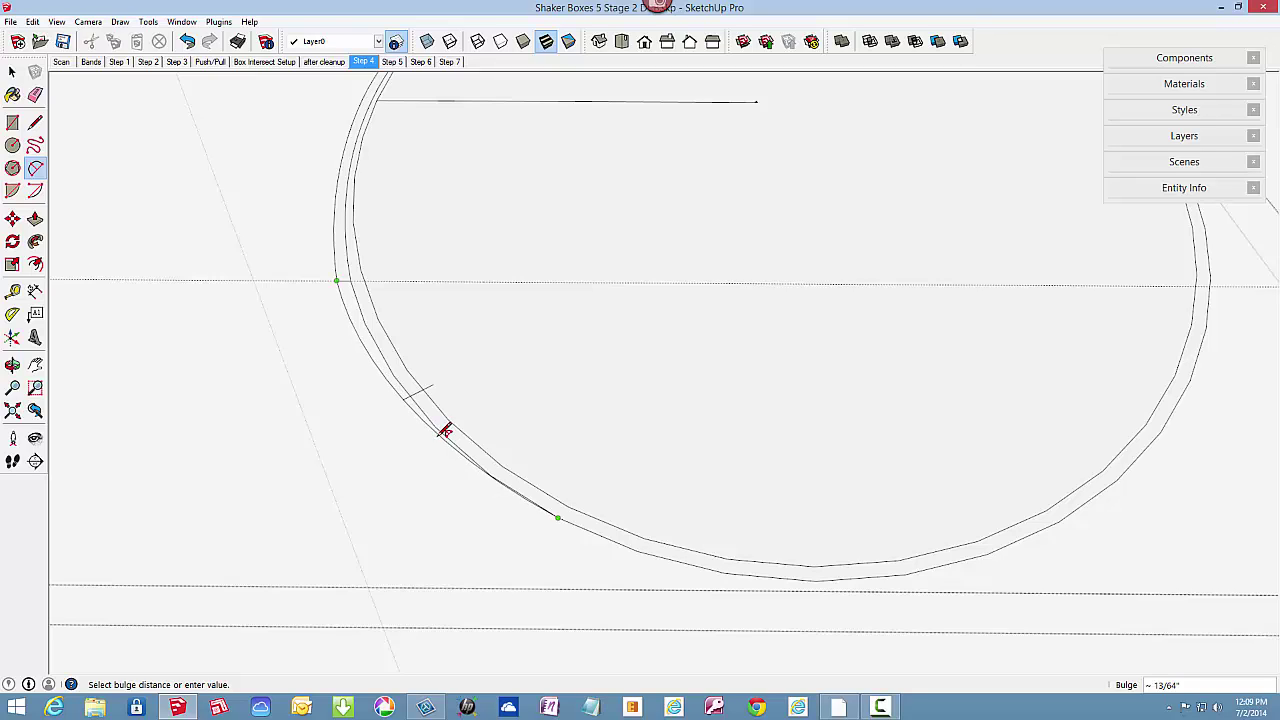
pyautogui.click(443, 418)
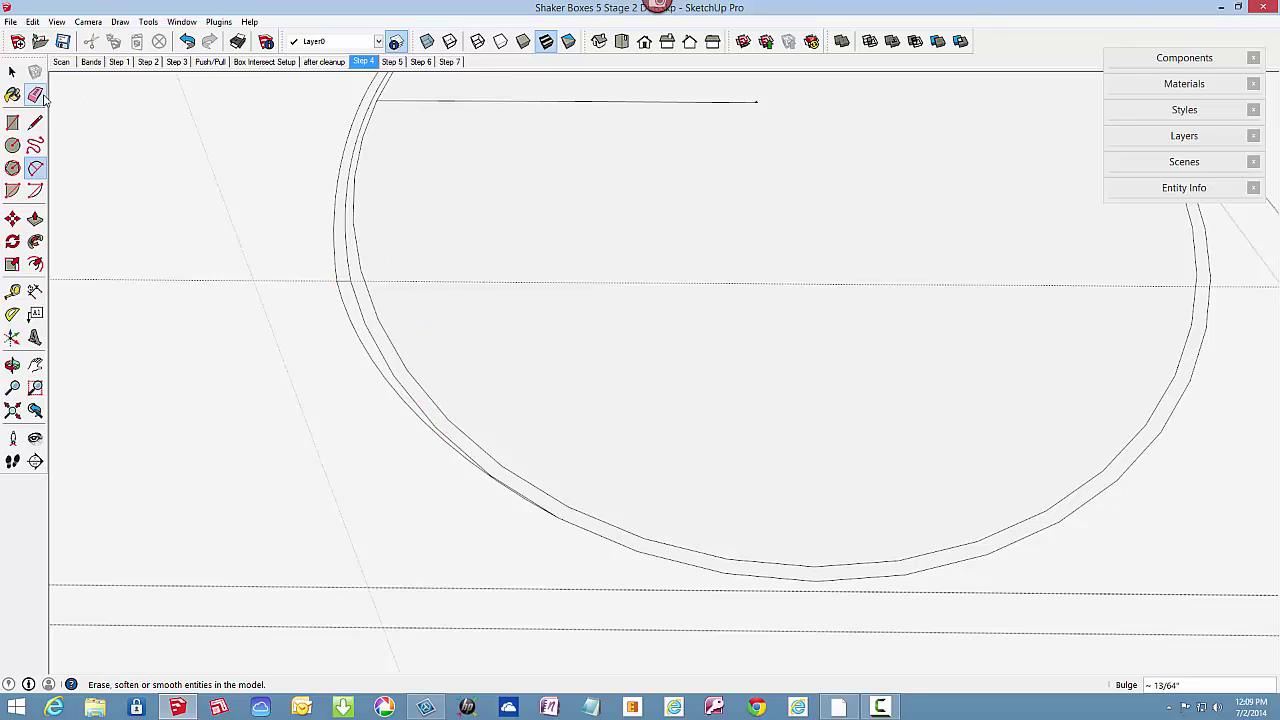
# Erase the inner offset arcs at the lower left and upper left, leaving only the outer edge.
pyautogui.click(42, 96)
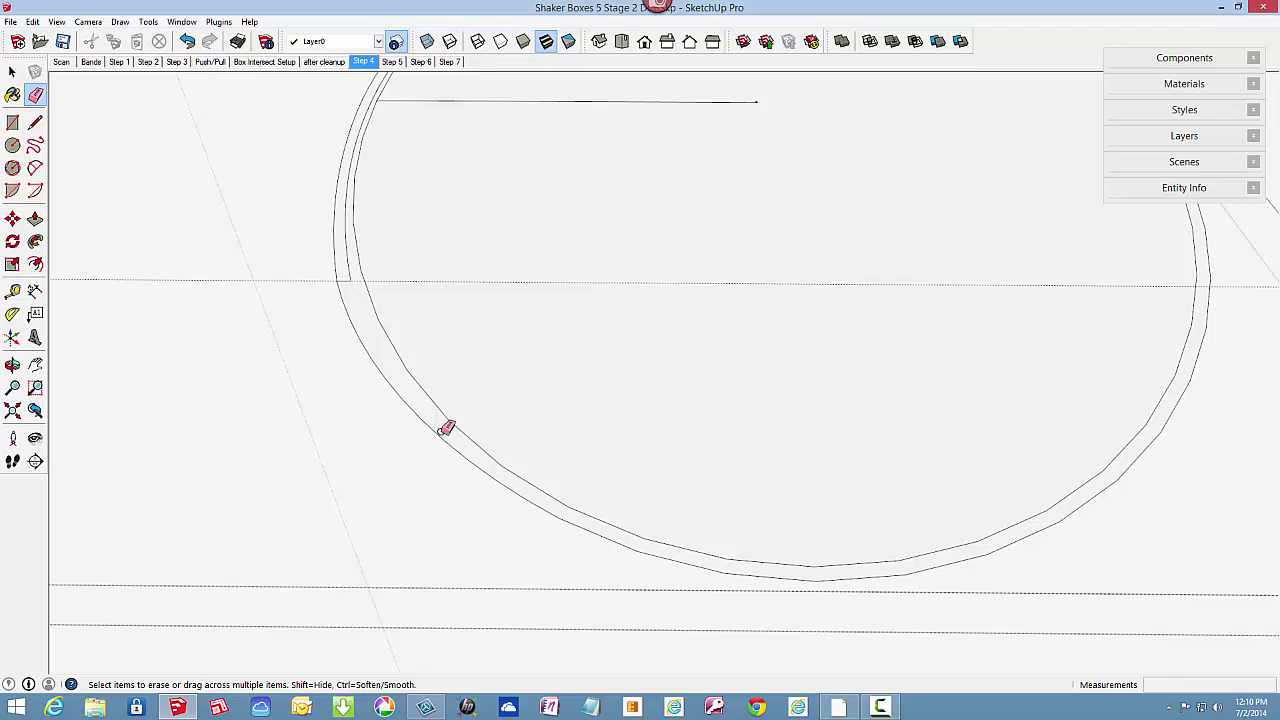
pyautogui.moveTo(560, 505); pyautogui.dragTo(505, 460, button='middle')
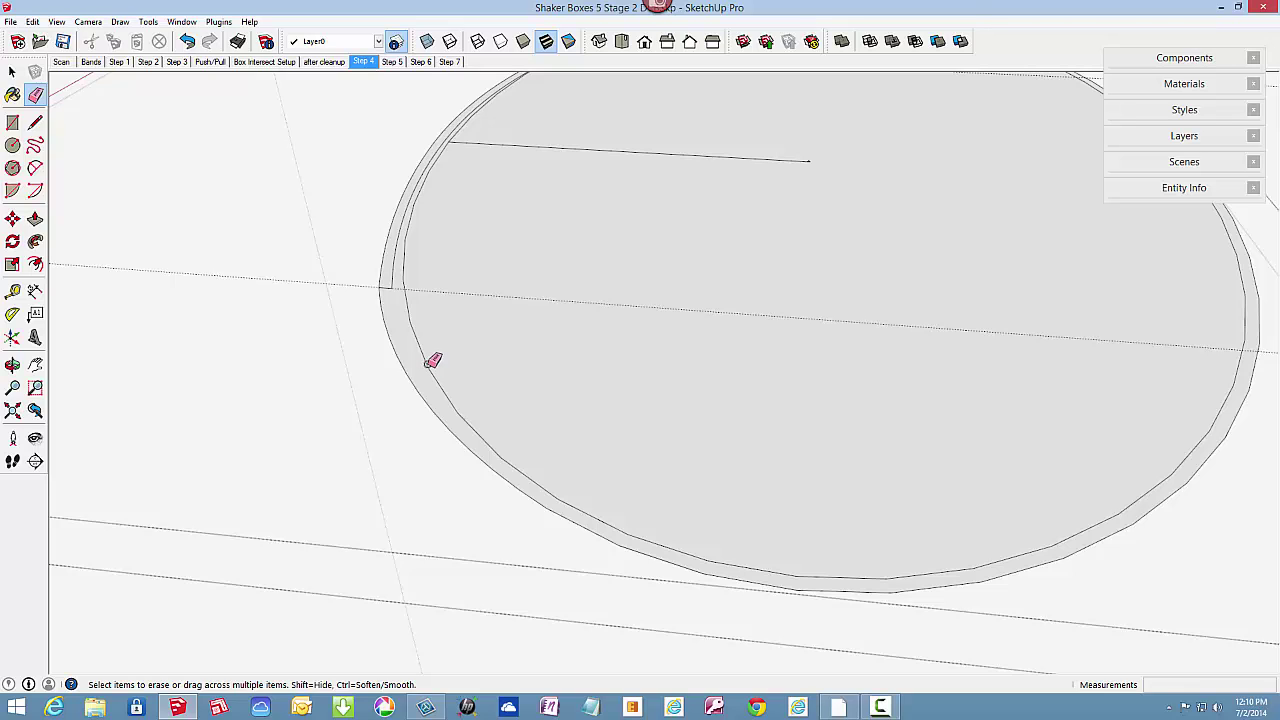
pyautogui.click(432, 361)
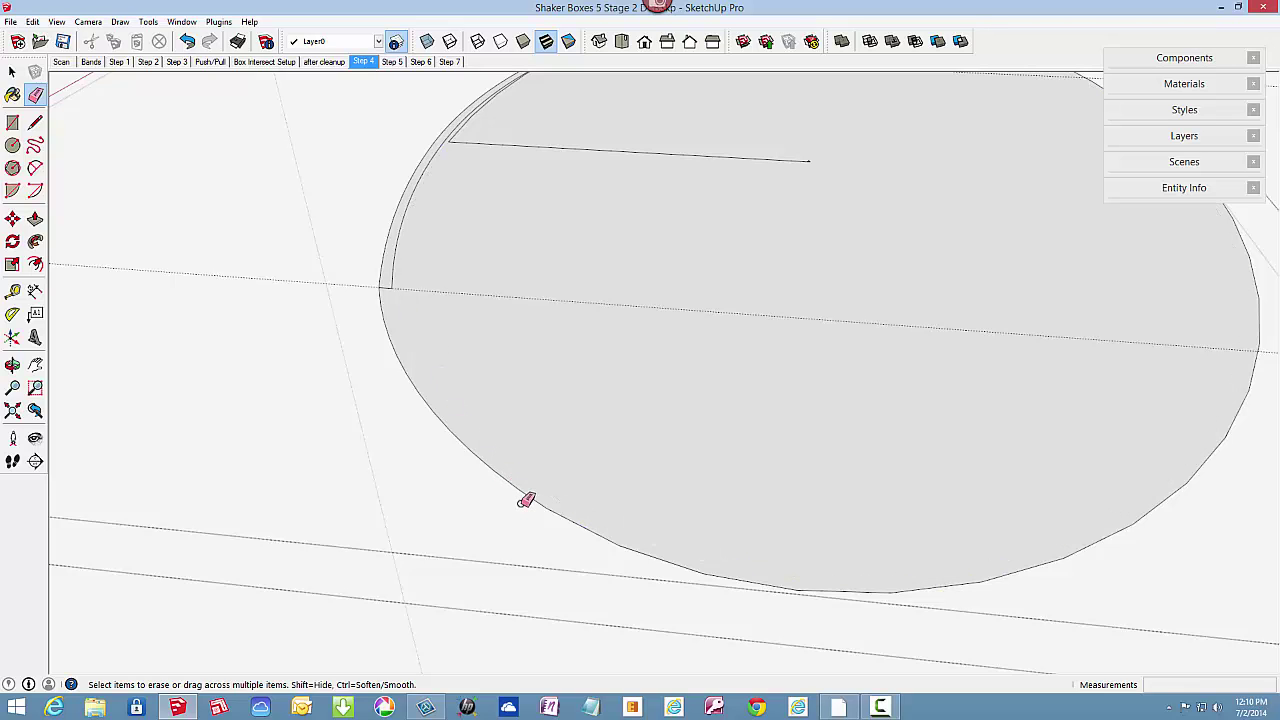
pyautogui.click(402, 240)
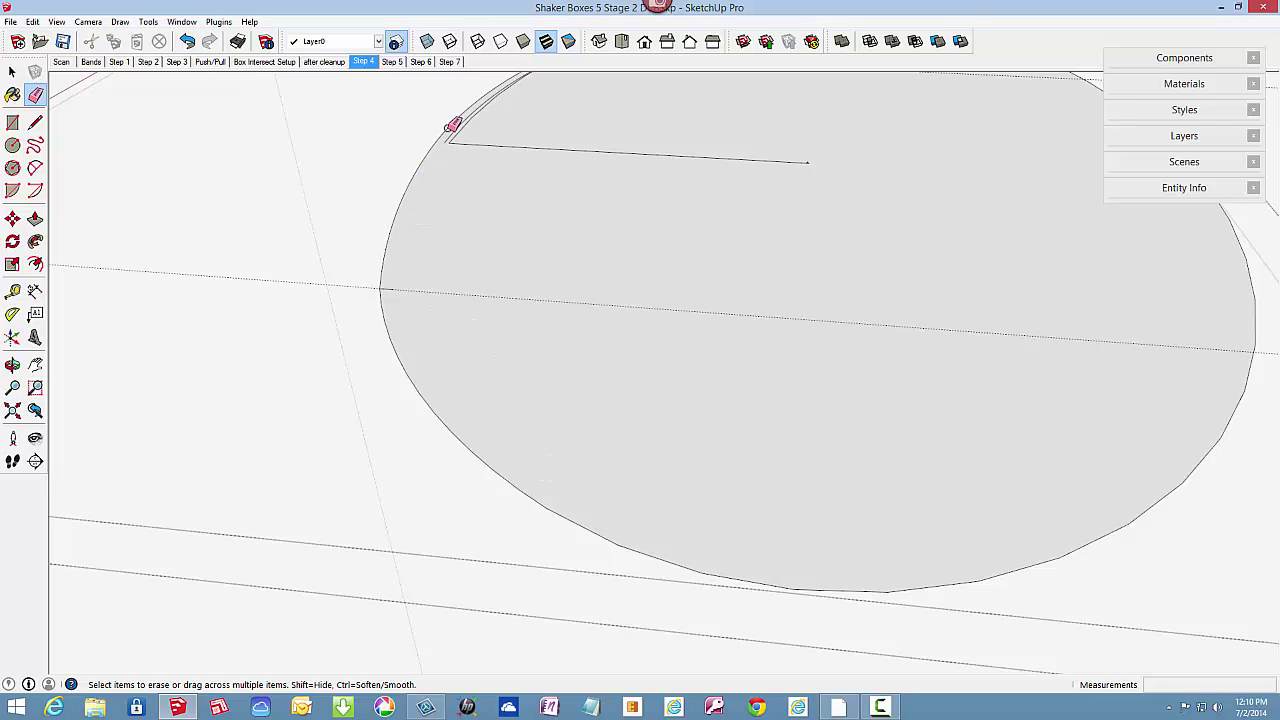
pyautogui.scroll(-3, 536, 278)
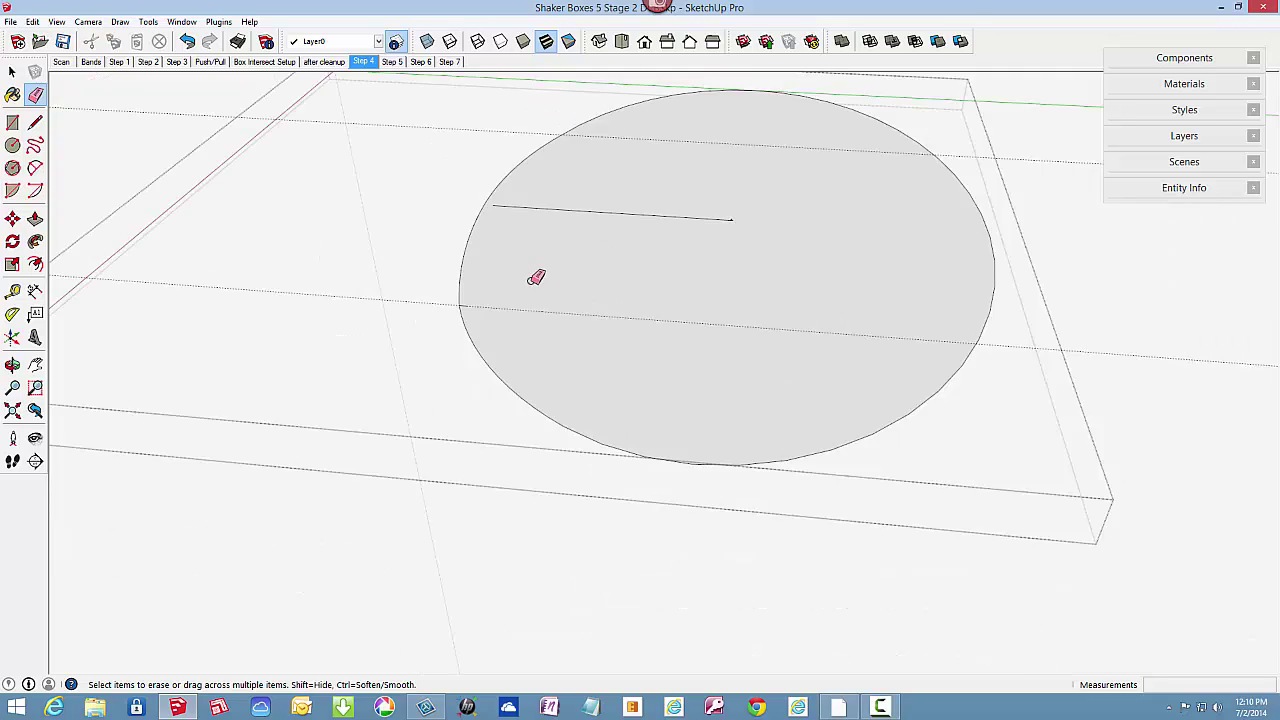
pyautogui.moveTo(536, 278)
pyautogui.mouseDown(button='middle')
pyautogui.moveTo(591, 280)
pyautogui.moveTo(640, 333)
pyautogui.moveTo(603, 366)
pyautogui.moveTo(537, 383)
pyautogui.moveTo(490, 356)
pyautogui.mouseUp(button='middle')
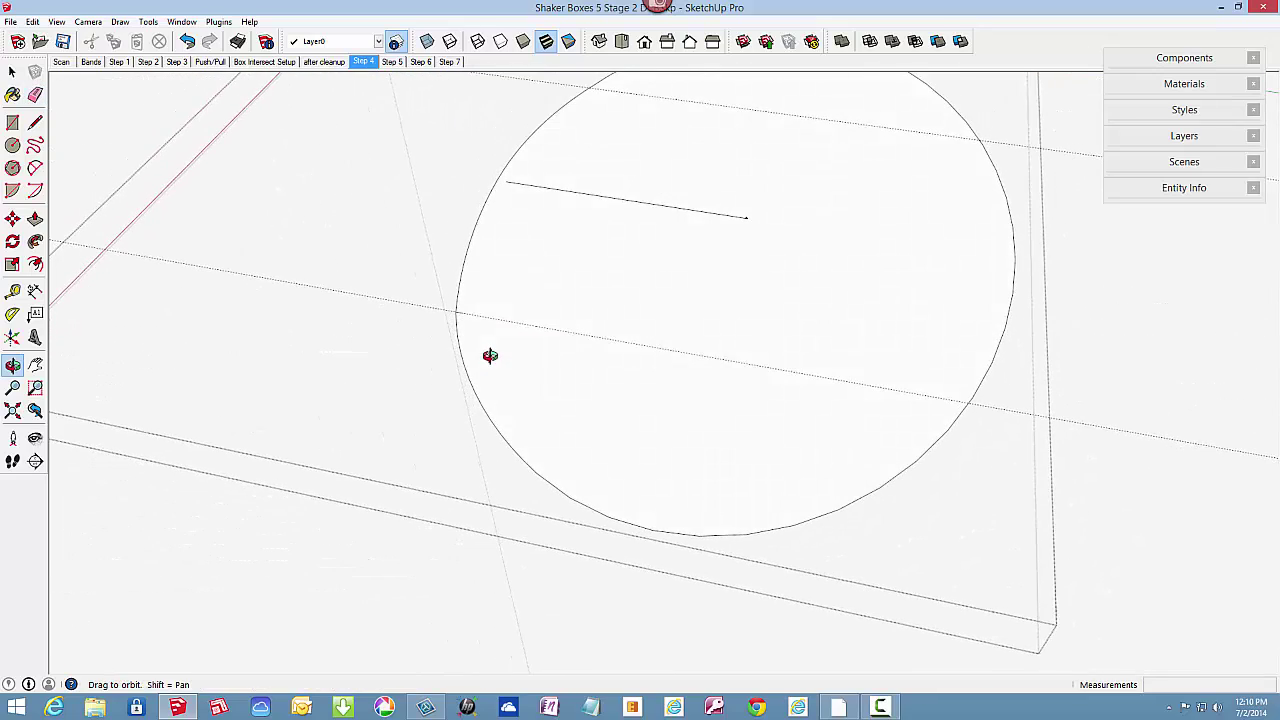
# Offset the circle's edge outward by .085 to form a thin outer ring.
pyautogui.click(35, 264)
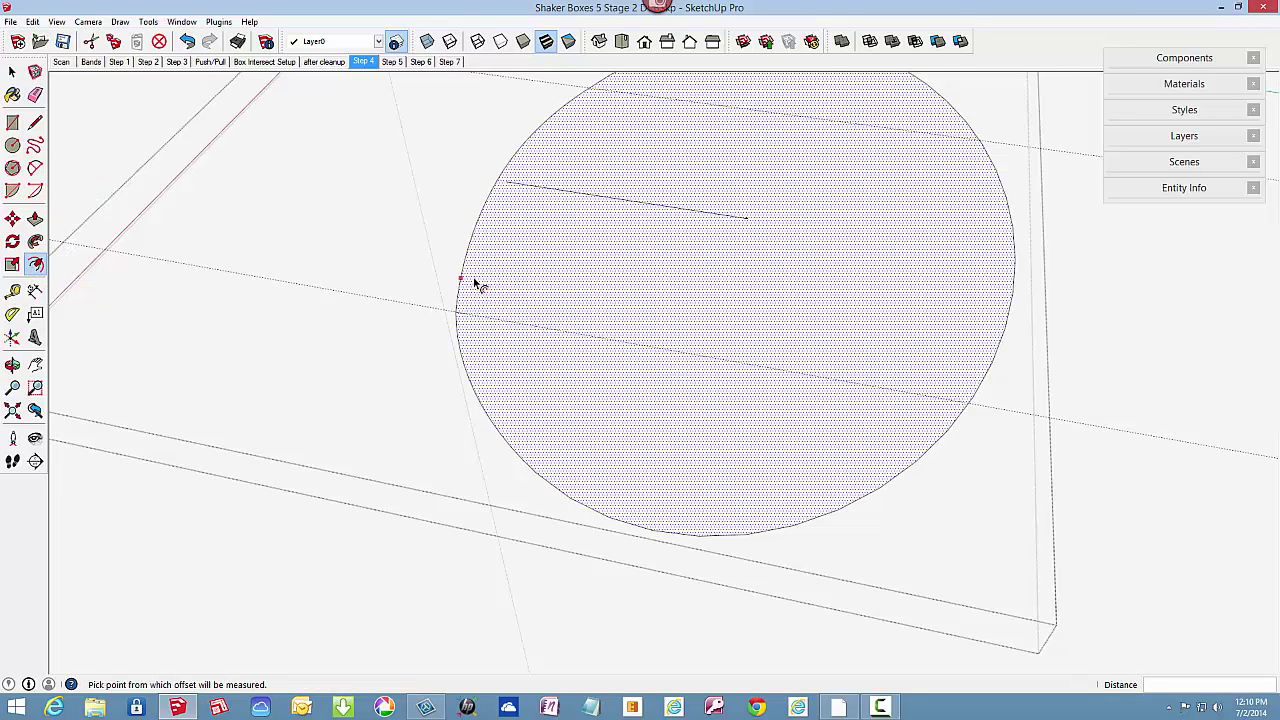
pyautogui.click(476, 284)
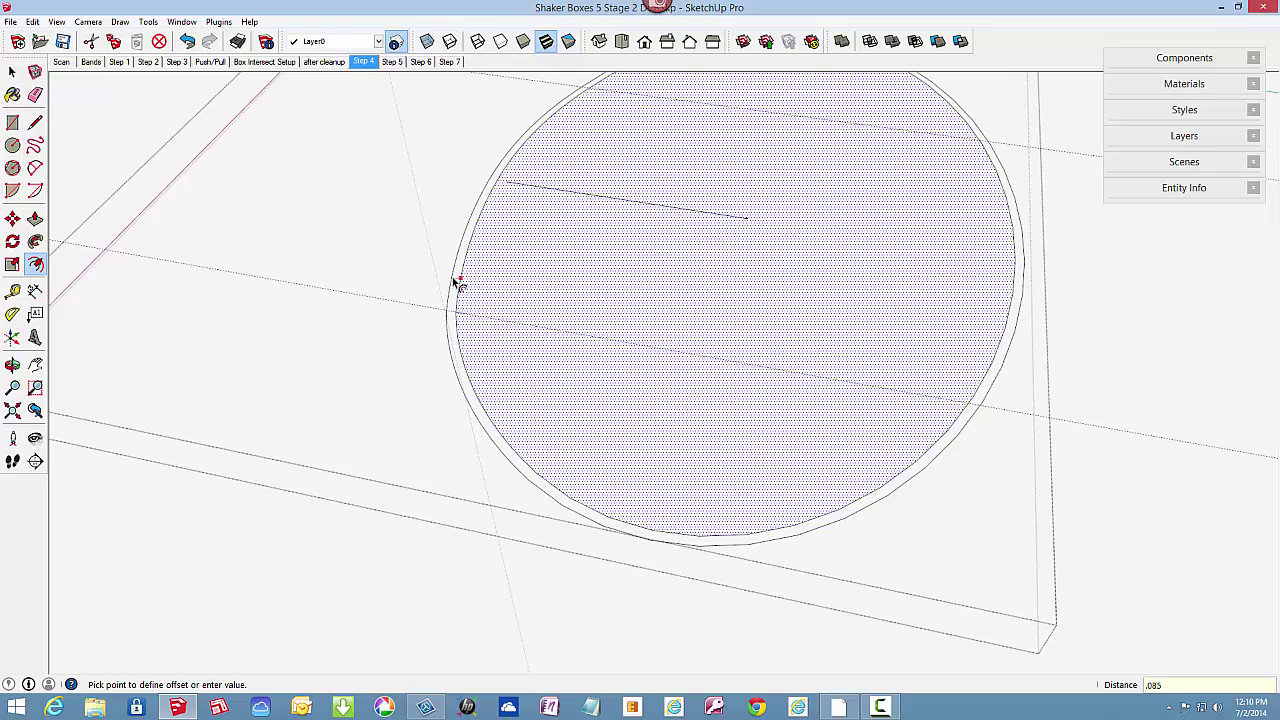
pyautogui.click(453, 283)
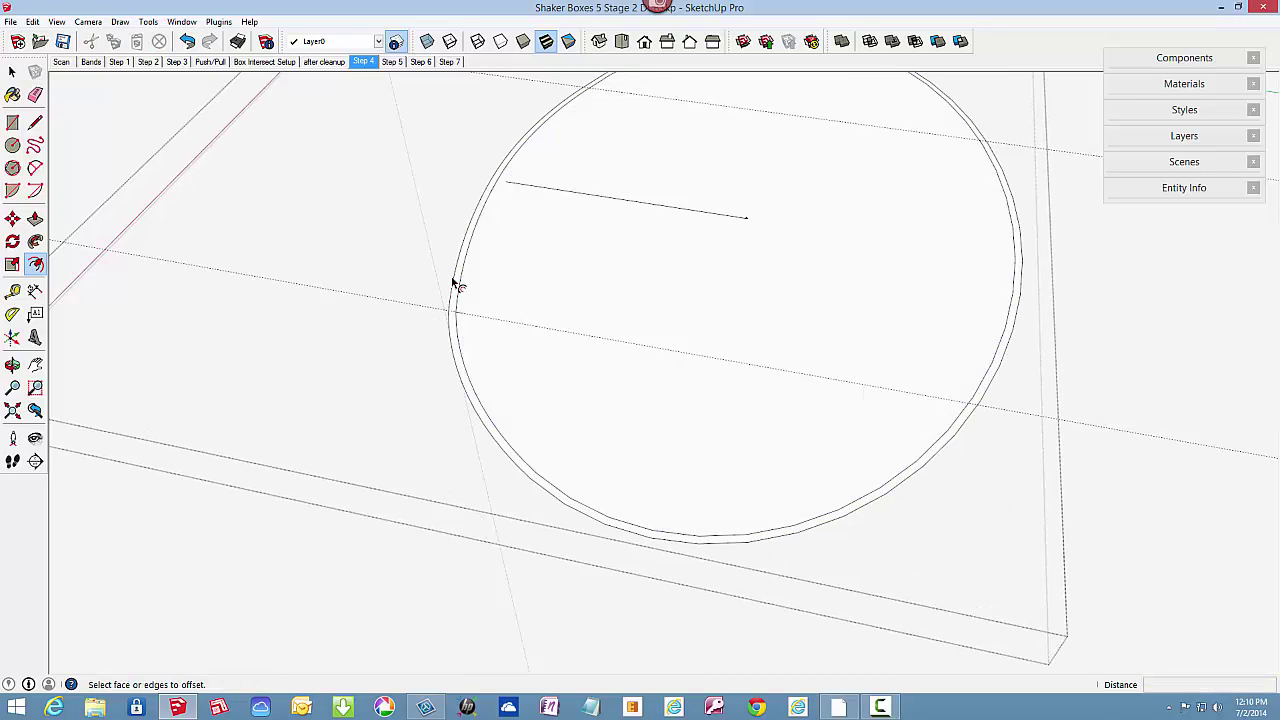
pyautogui.scroll(1, 455, 290)
pyautogui.scroll(2, 455, 290)
pyautogui.press('Escape')
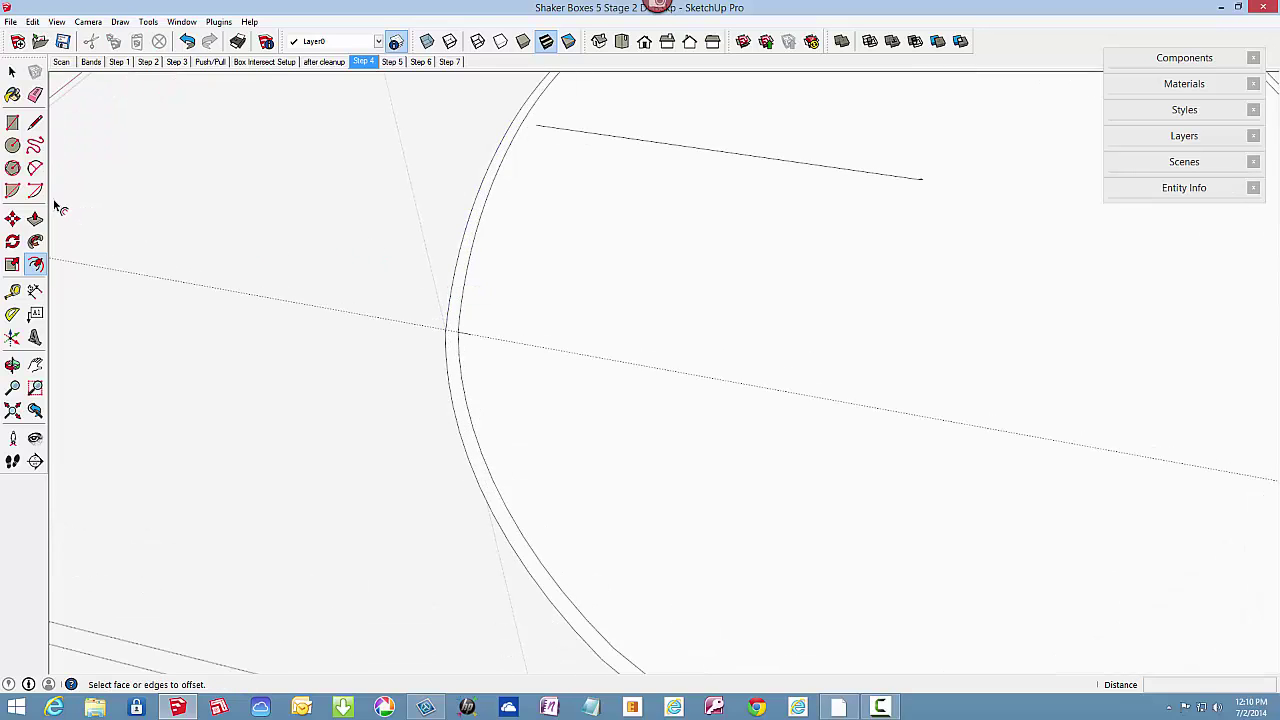
# Draw an arc from the inner circle's left point to the outer ring's upper left, bulged to hug the ring.
pyautogui.click(37, 169)
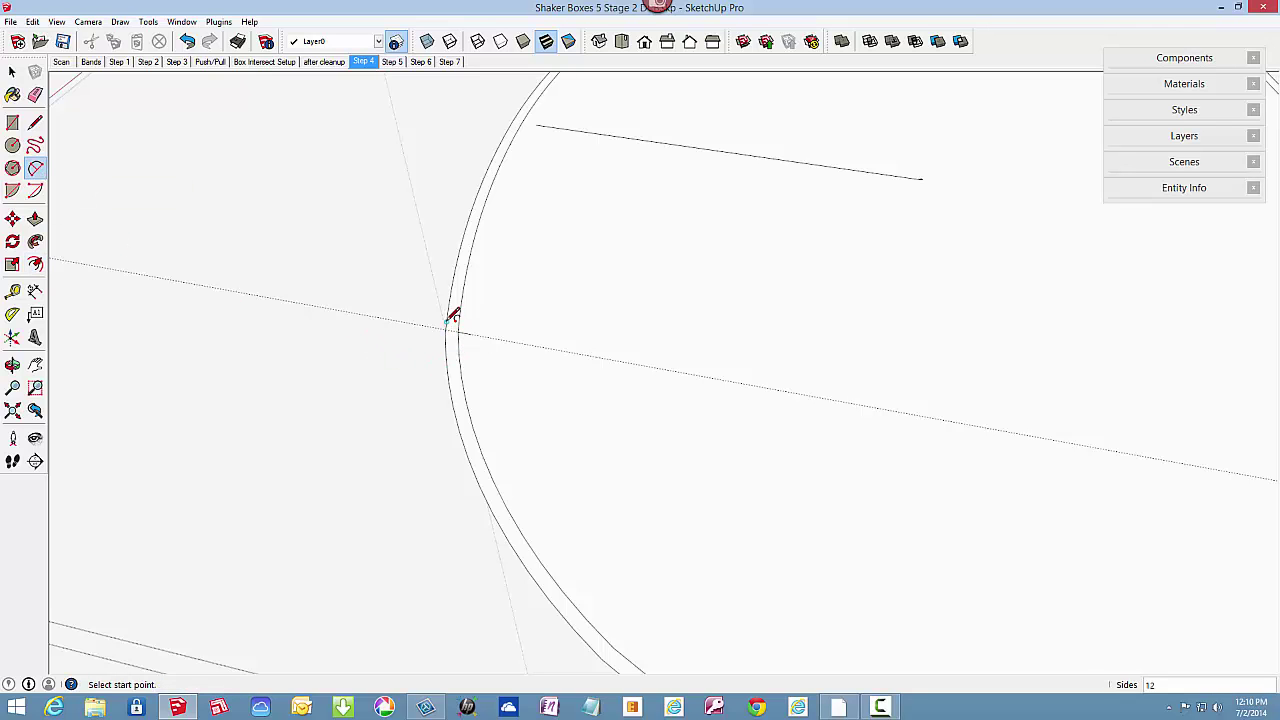
pyautogui.scroll(3, 453, 320)
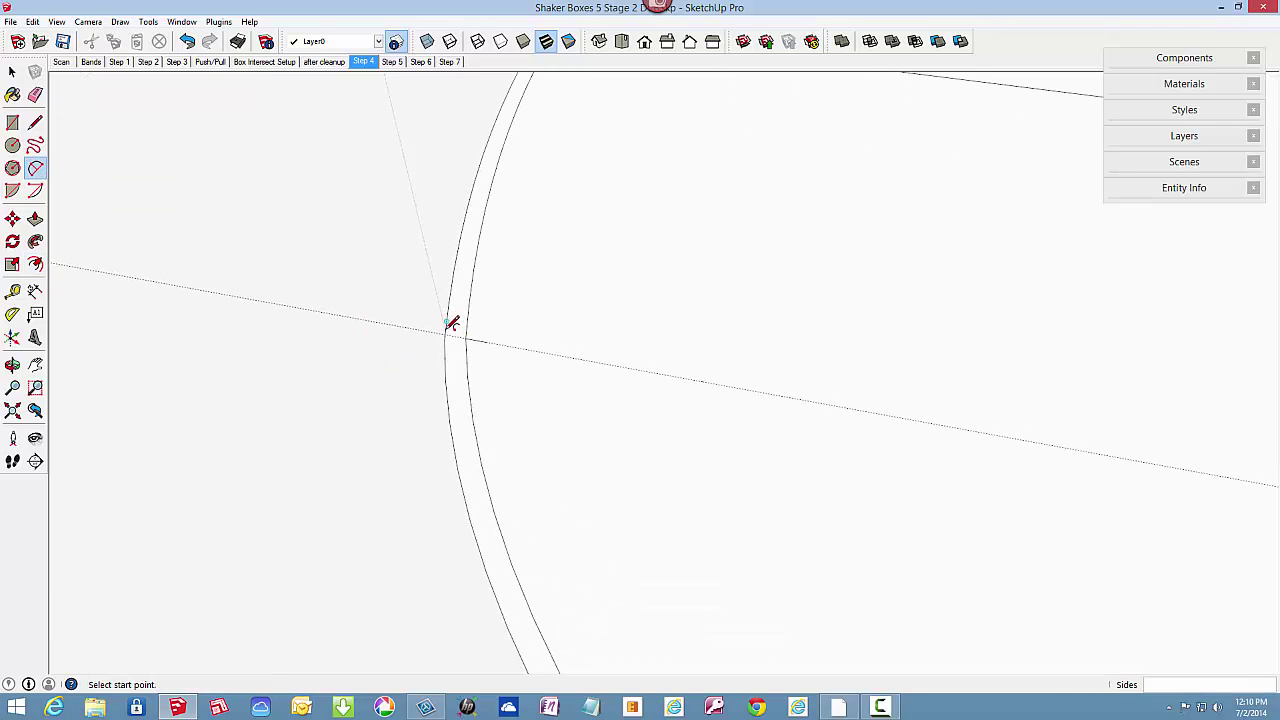
pyautogui.click(445, 333)
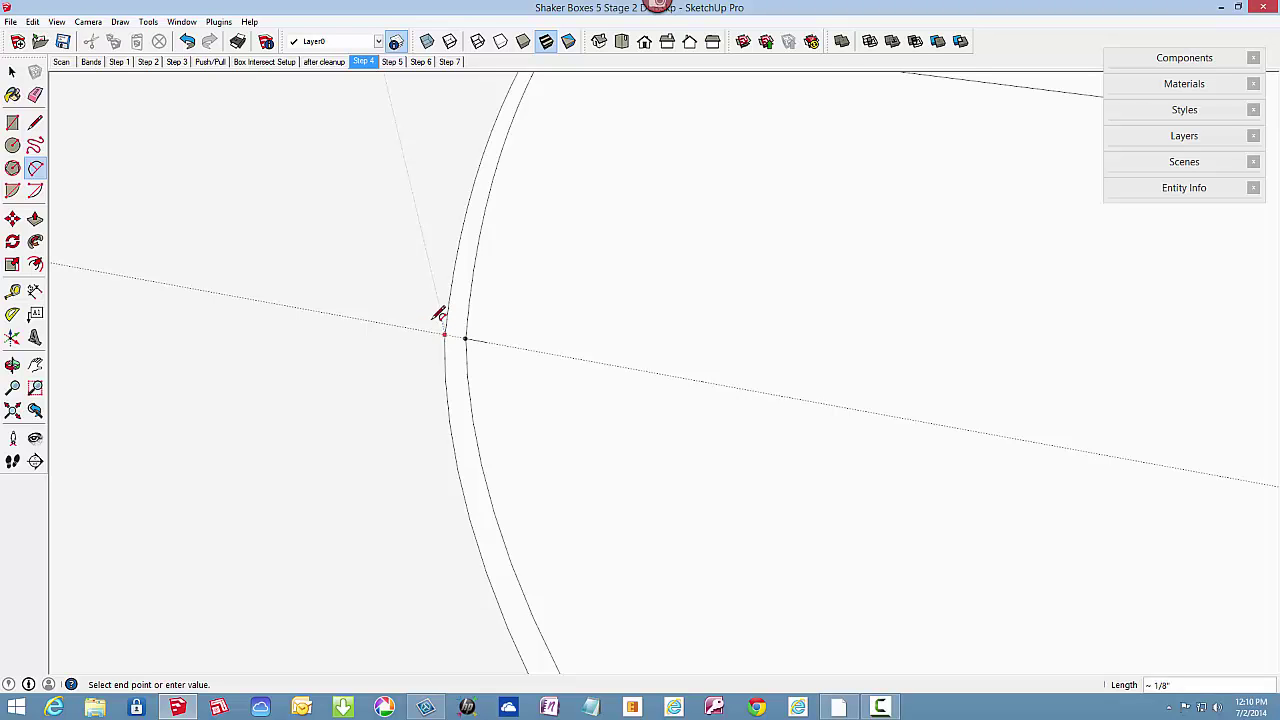
pyautogui.scroll(-6, 457, 405)
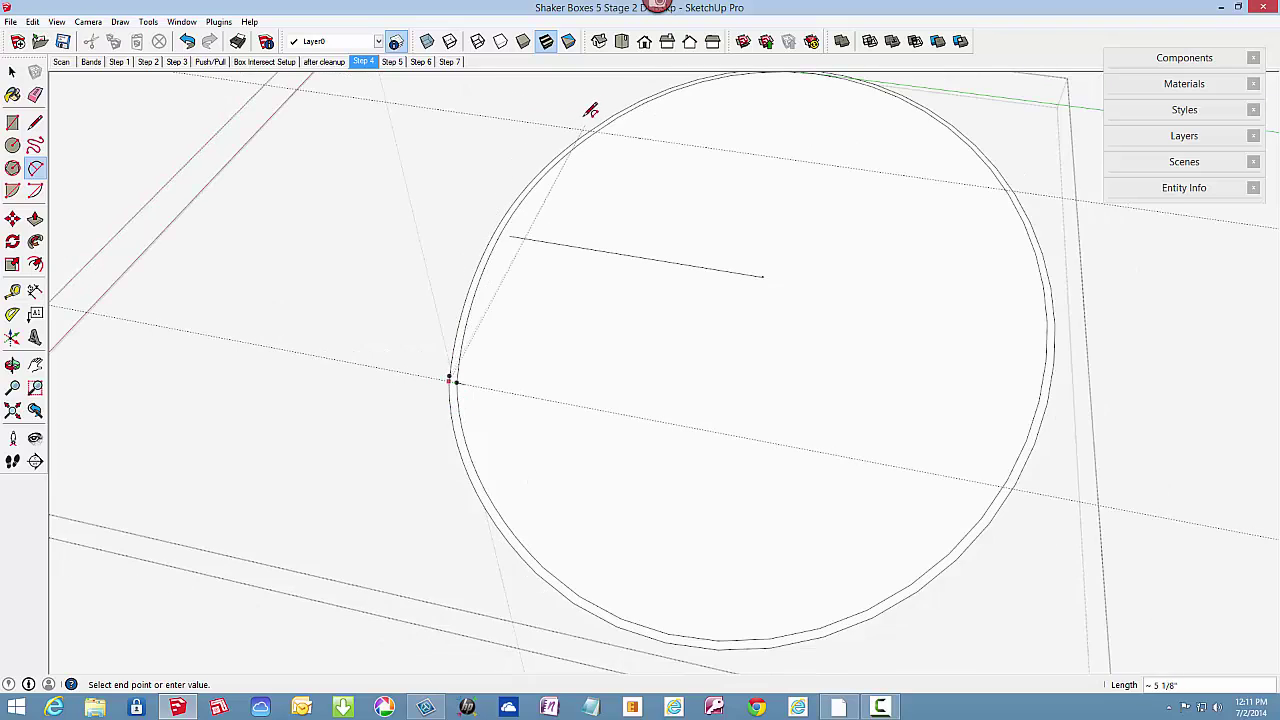
pyautogui.scroll(1, 605, 120)
pyautogui.scroll(2, 603, 126)
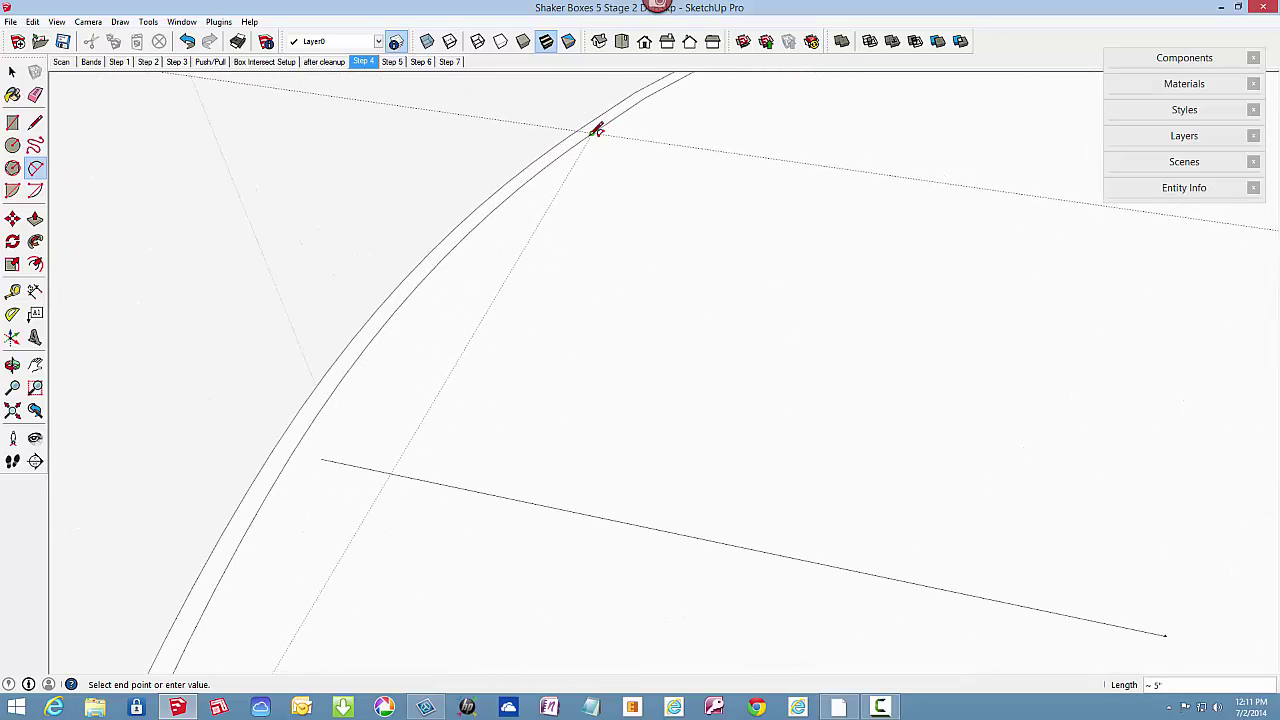
pyautogui.click(595, 131)
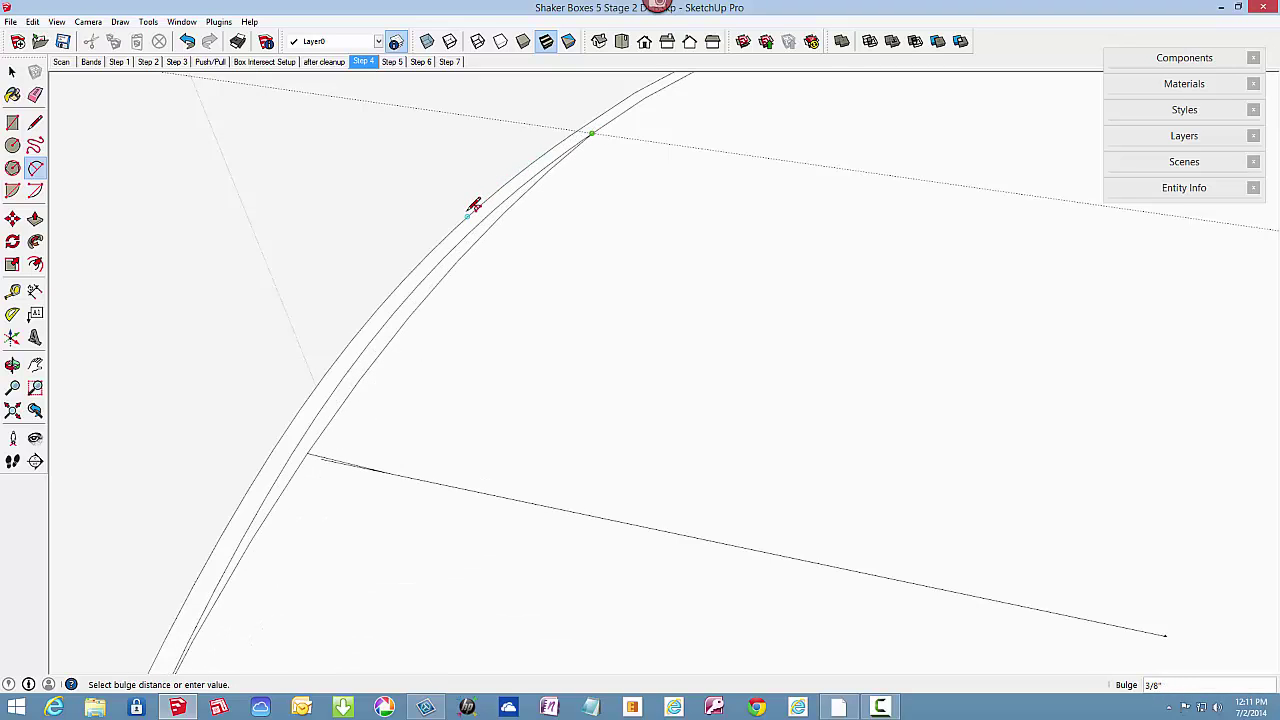
pyautogui.scroll(-1, 458, 222)
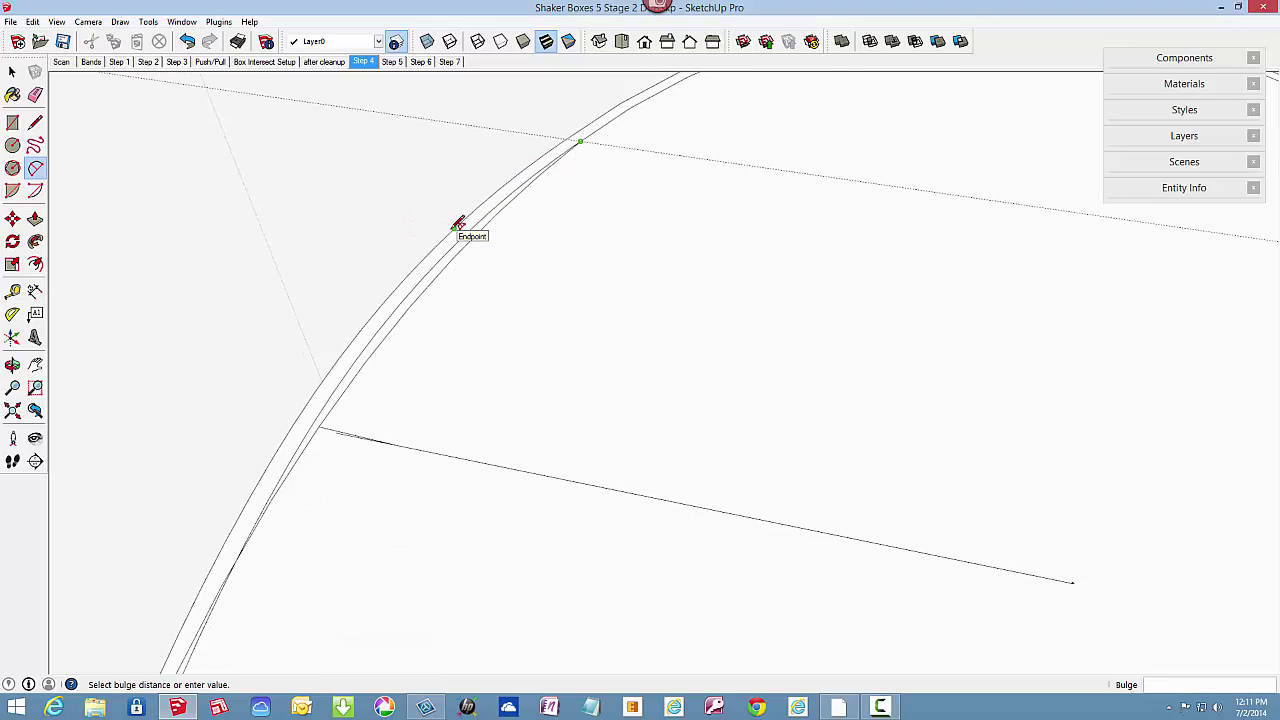
pyautogui.scroll(-4, 458, 222)
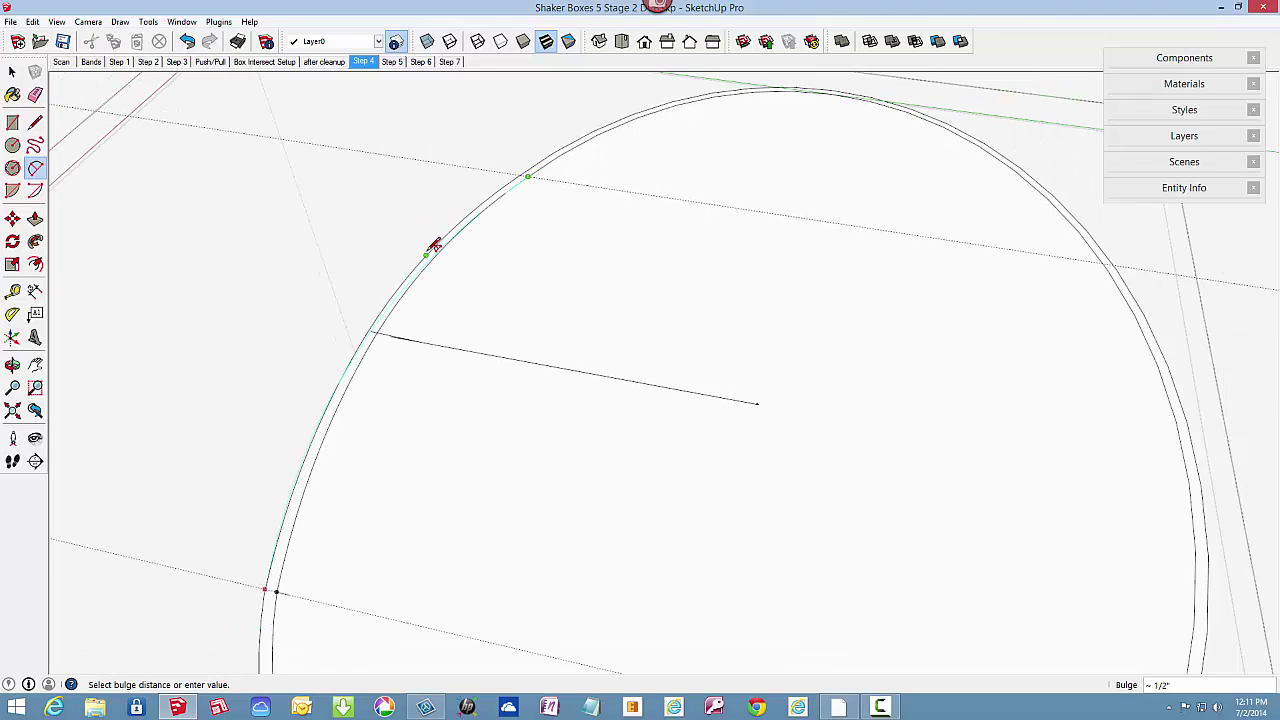
pyautogui.click(434, 247)
pyautogui.scroll(-2, 620, 158)
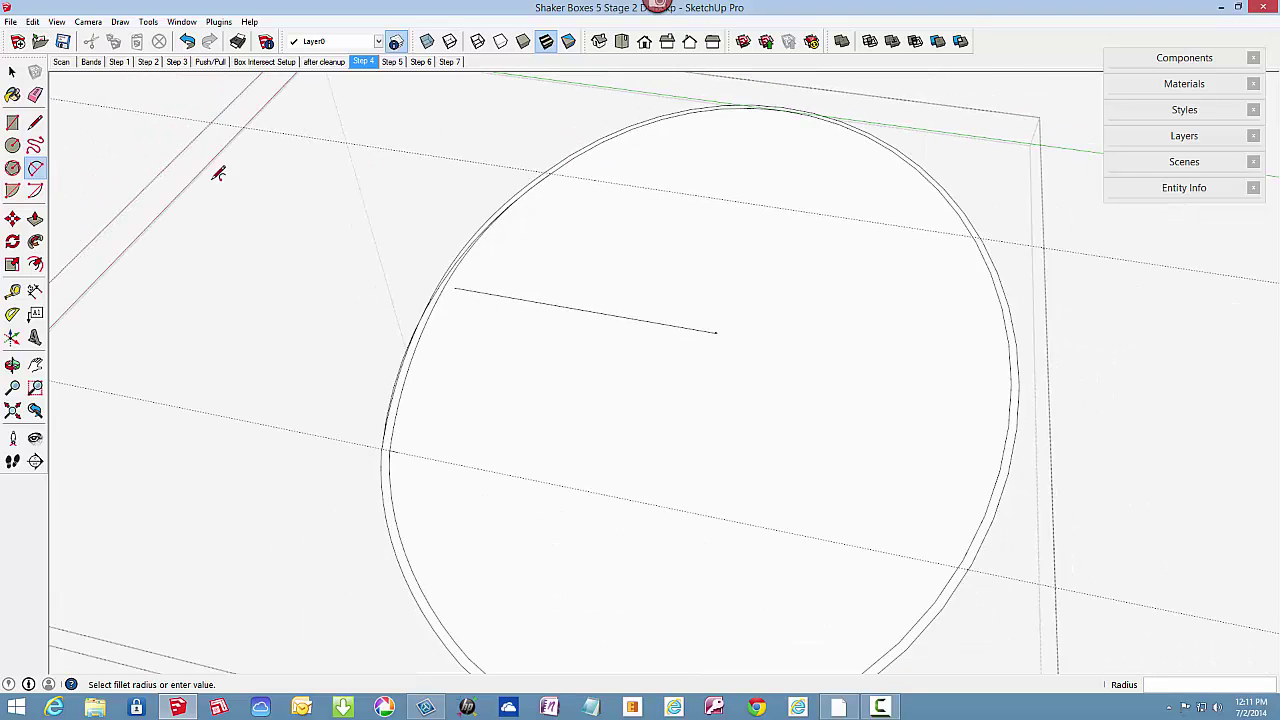
pyautogui.click(35, 95)
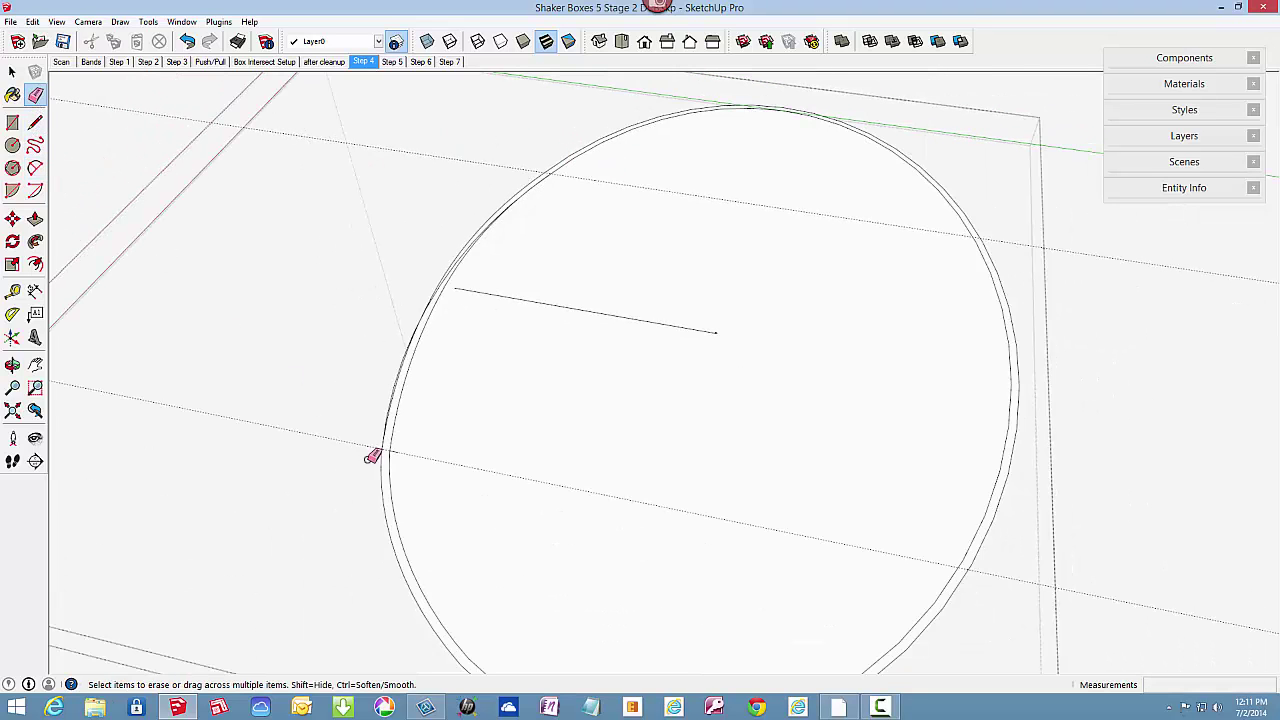
pyautogui.scroll(2, 398, 432)
pyautogui.scroll(2, 398, 431)
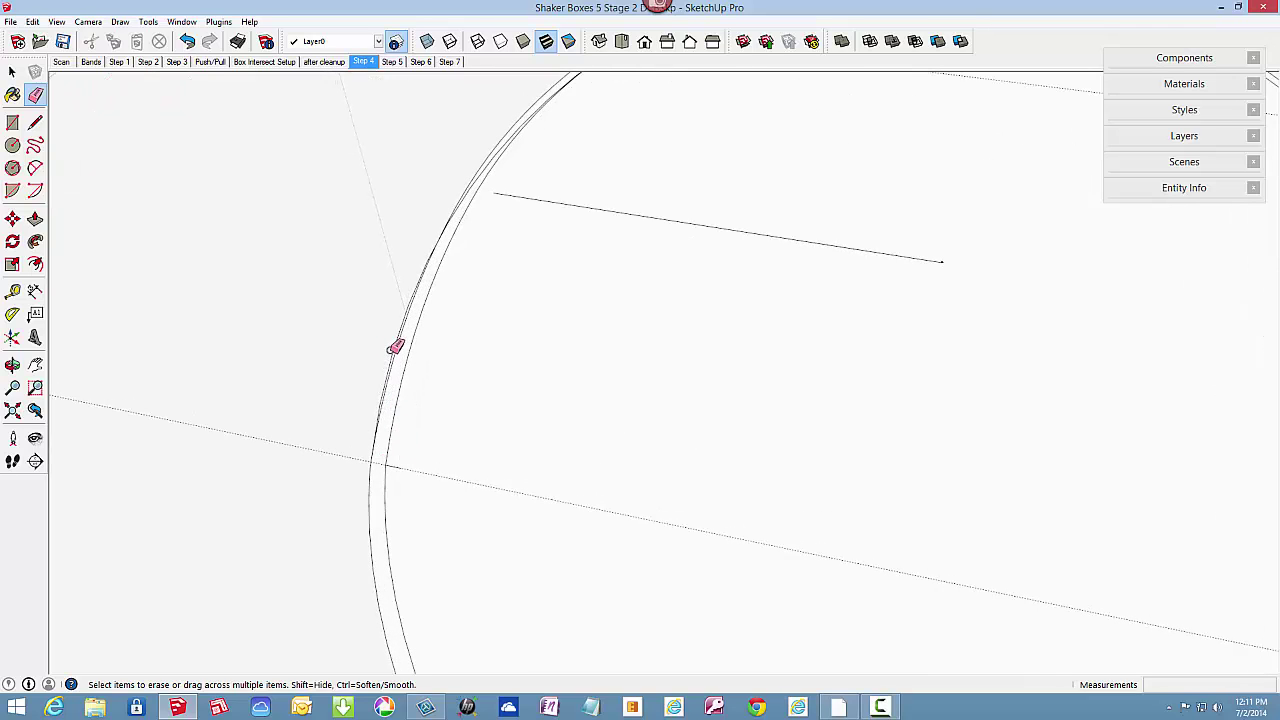
pyautogui.scroll(-4, 398, 342)
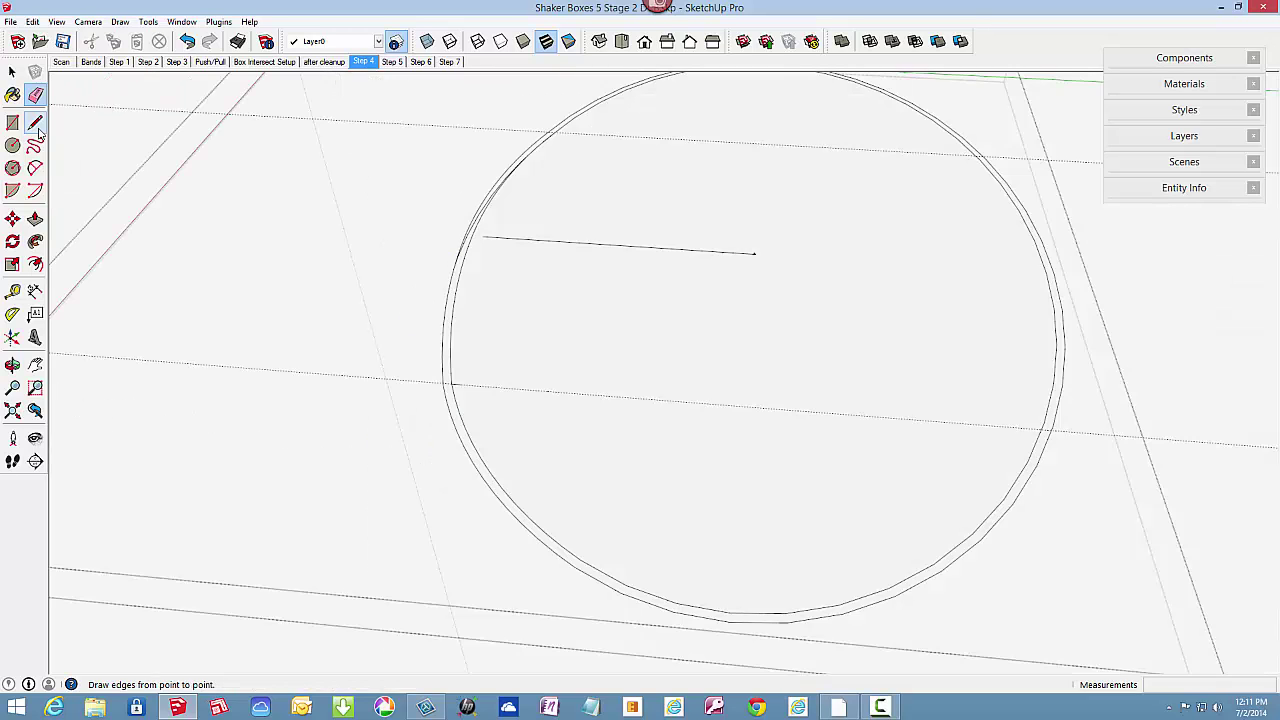
# Draw lines from the circle's left edge out along the axis and back to the circle, closing a flat face.
pyautogui.click(35, 122)
pyautogui.scroll(3, 443, 371)
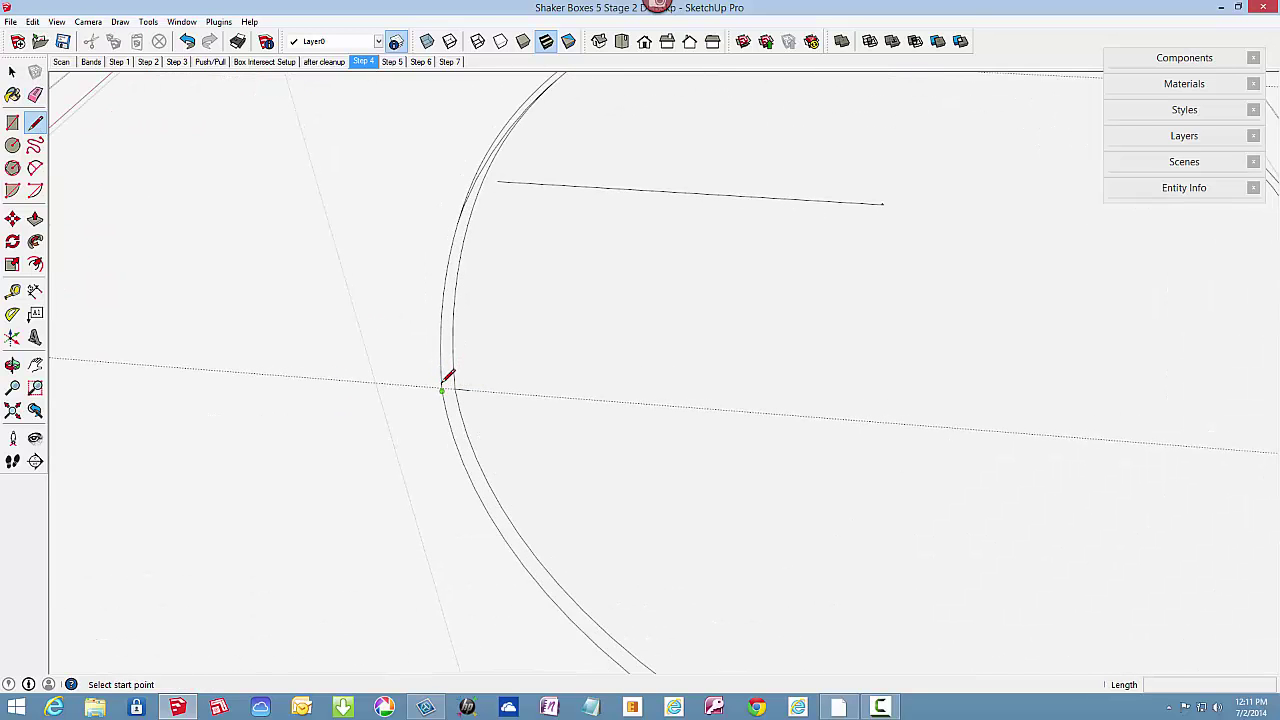
pyautogui.scroll(3, 443, 387)
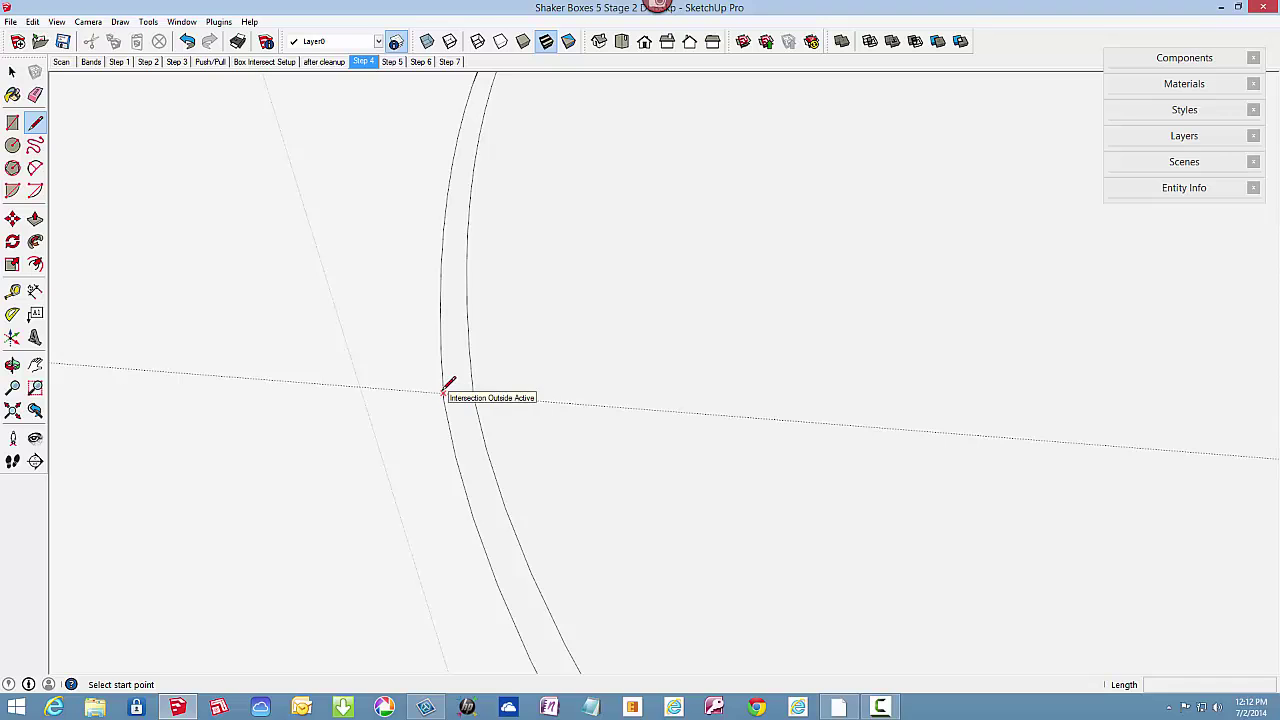
pyautogui.click(444, 391)
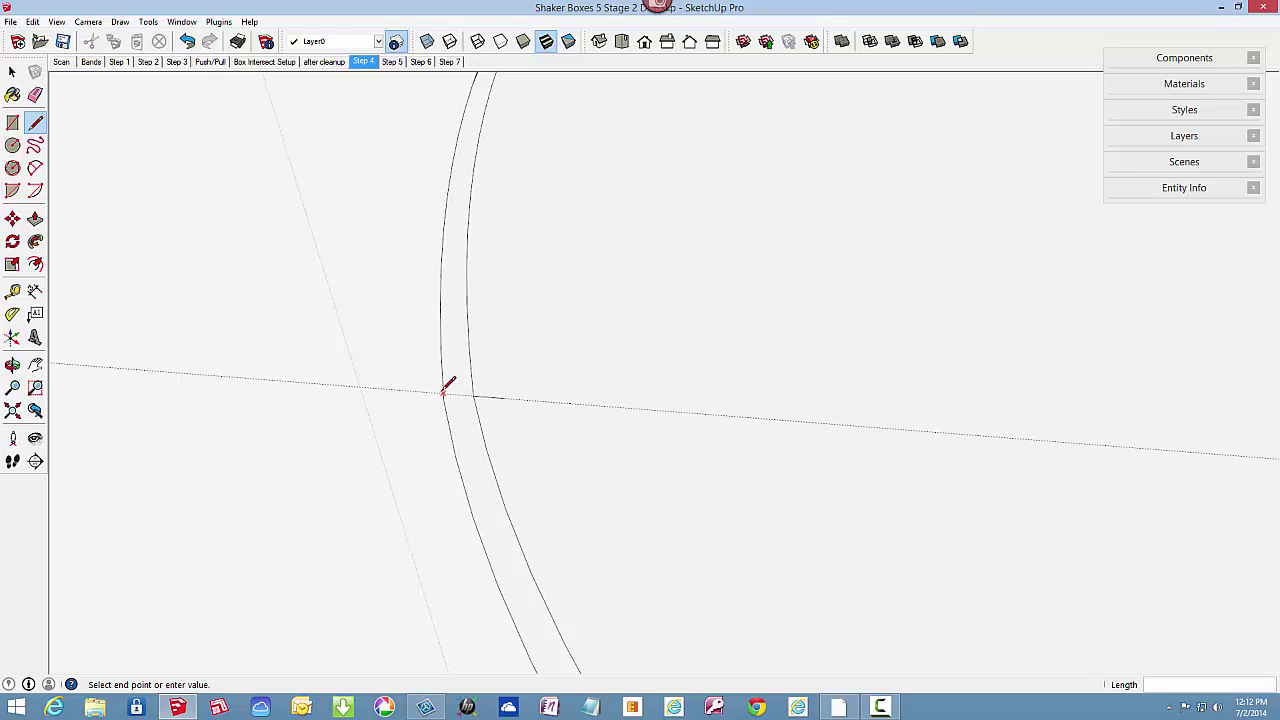
pyautogui.click(266, 378)
pyautogui.scroll(-2, 466, 404)
pyautogui.scroll(-4, 468, 405)
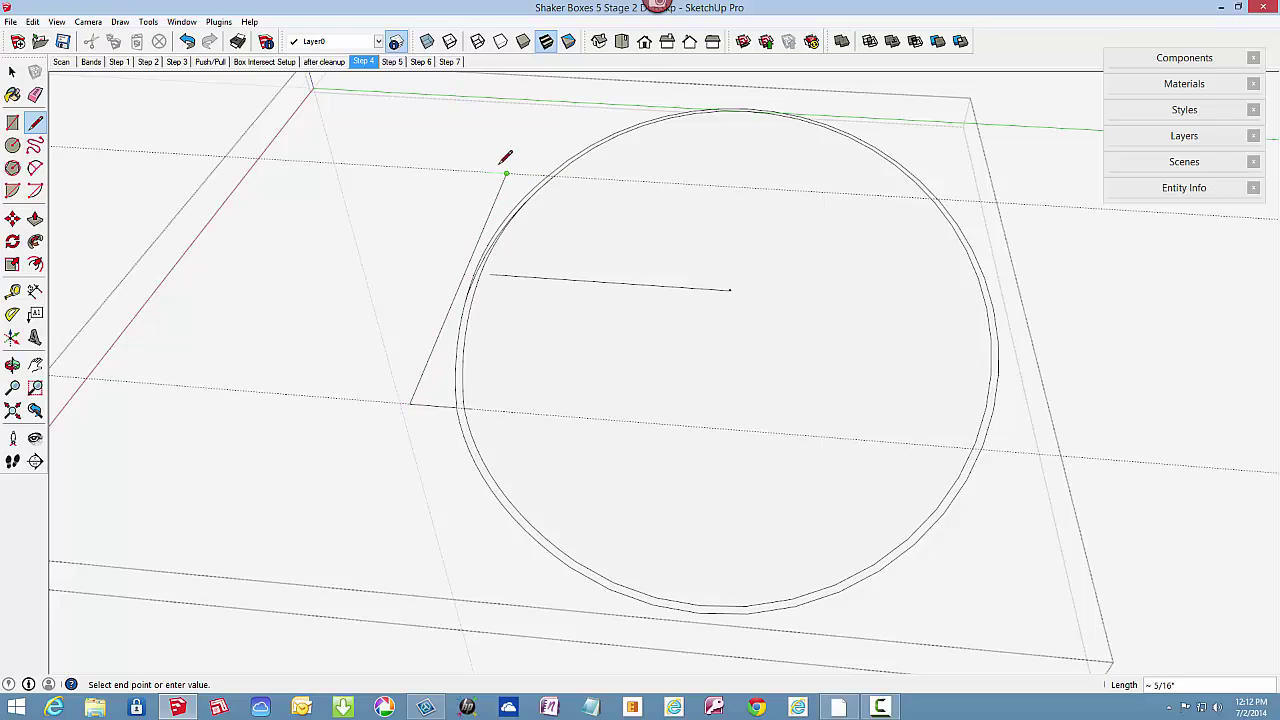
pyautogui.click(549, 177)
pyautogui.scroll(3, 438, 348)
pyautogui.scroll(2, 440, 355)
pyautogui.moveTo(449, 369); pyautogui.dragTo(466, 400, button='middle')
# Draw a tangent arc with about a 1/2" bulge from the new face's lower corner to the oval's endpoint.
pyautogui.press('c')
pyautogui.click(448, 430)
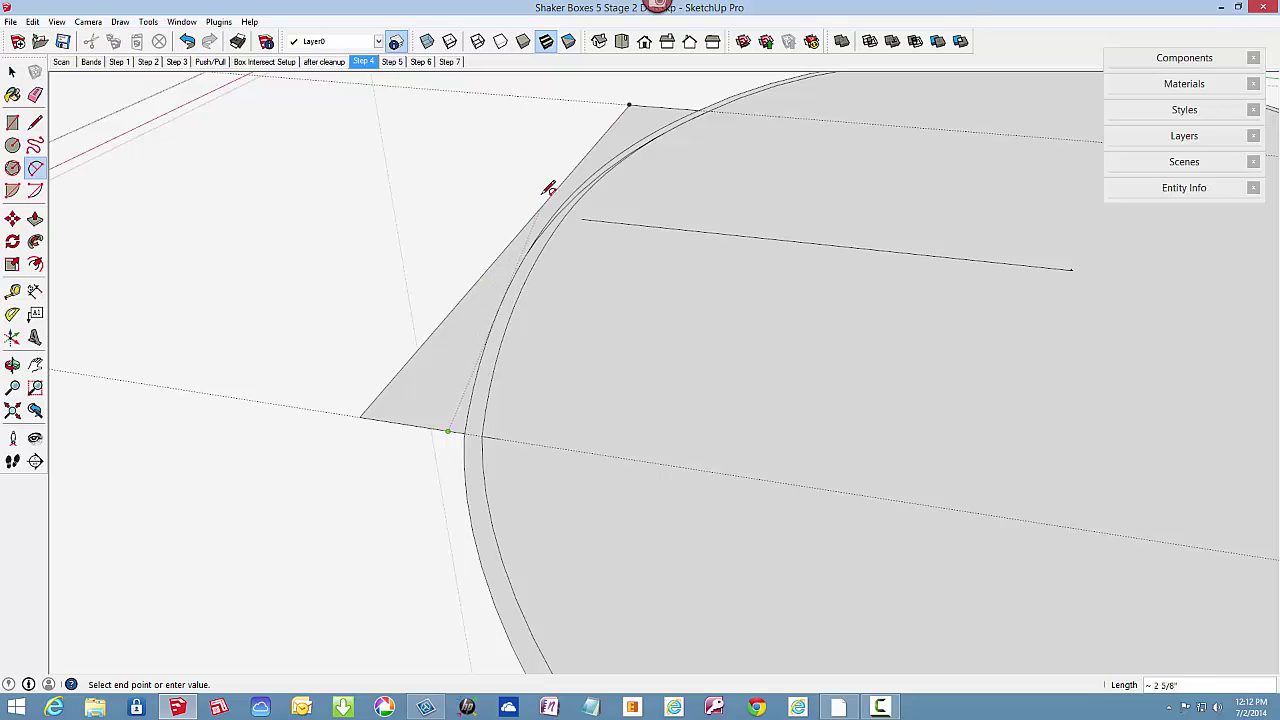
pyautogui.click(709, 104)
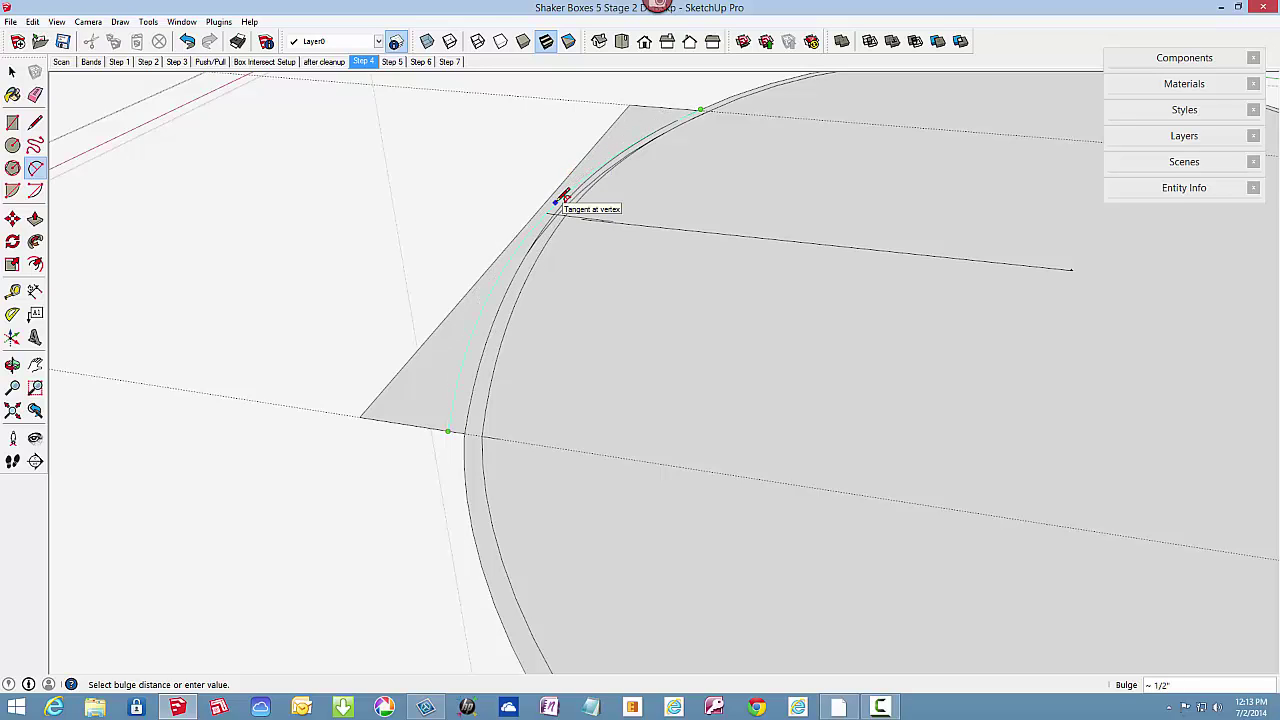
pyautogui.click(565, 193)
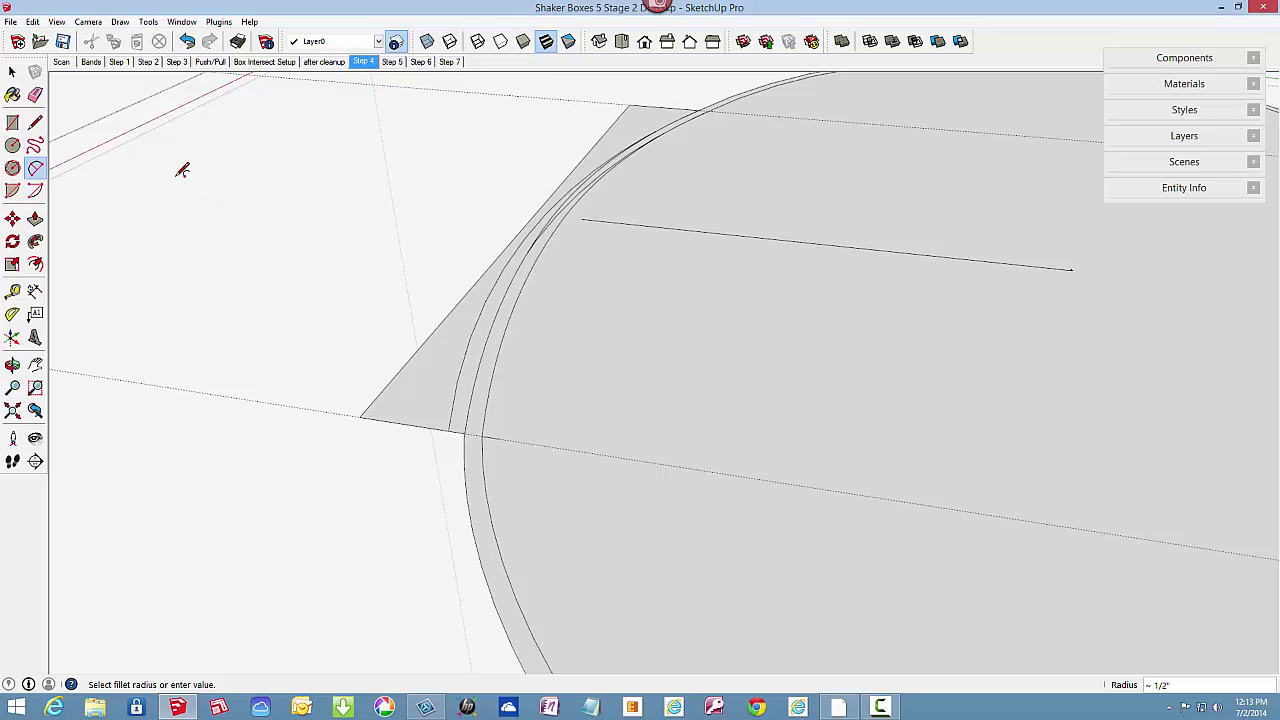
pyautogui.click(35, 94)
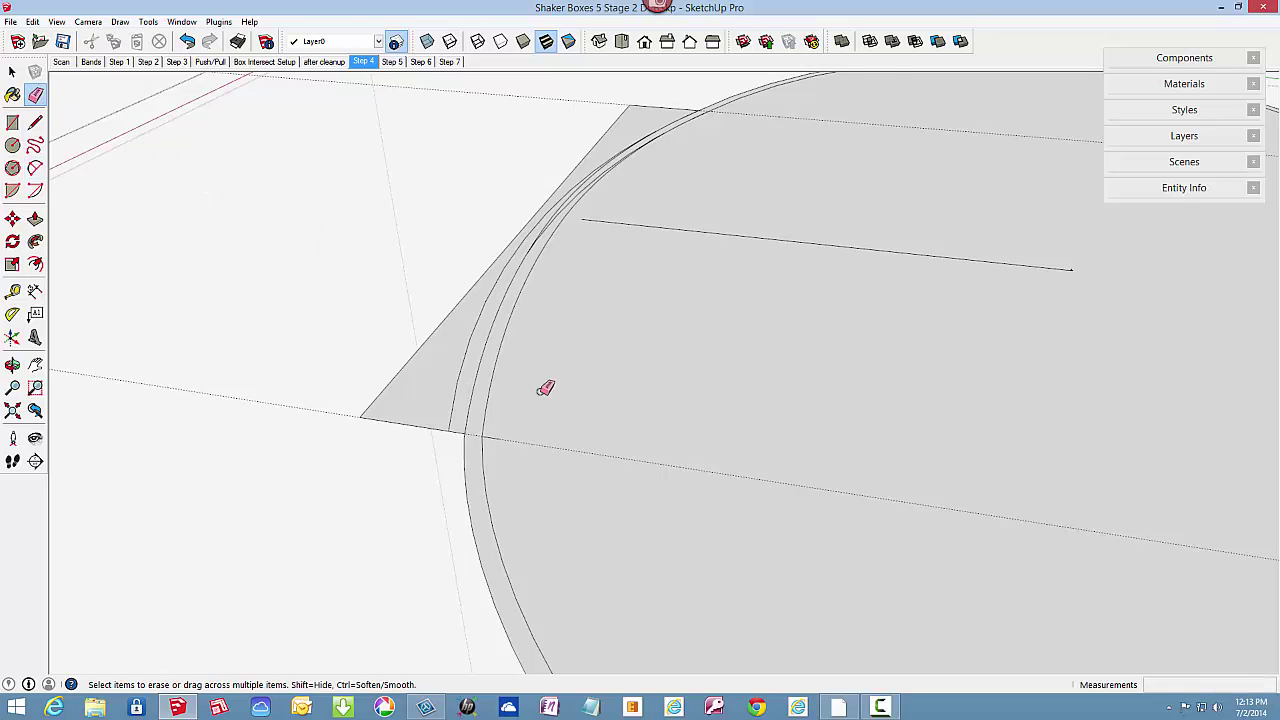
pyautogui.moveTo(545, 389)
pyautogui.mouseDown(button='middle')
pyautogui.moveTo(594, 380)
pyautogui.moveTo(596, 392)
pyautogui.mouseUp(button='middle')
pyautogui.scroll(5, 519, 179)
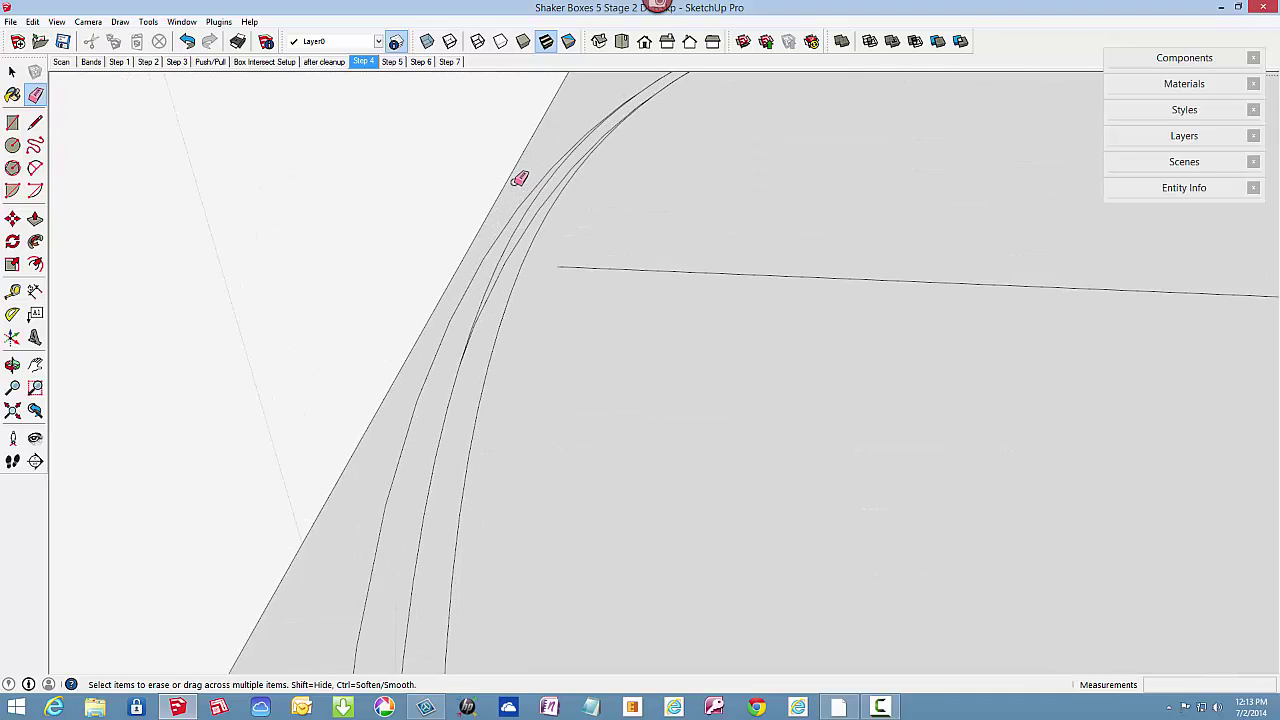
pyautogui.press('space')
pyautogui.scroll(-2, 471, 437)
pyautogui.scroll(-1, 569, 311)
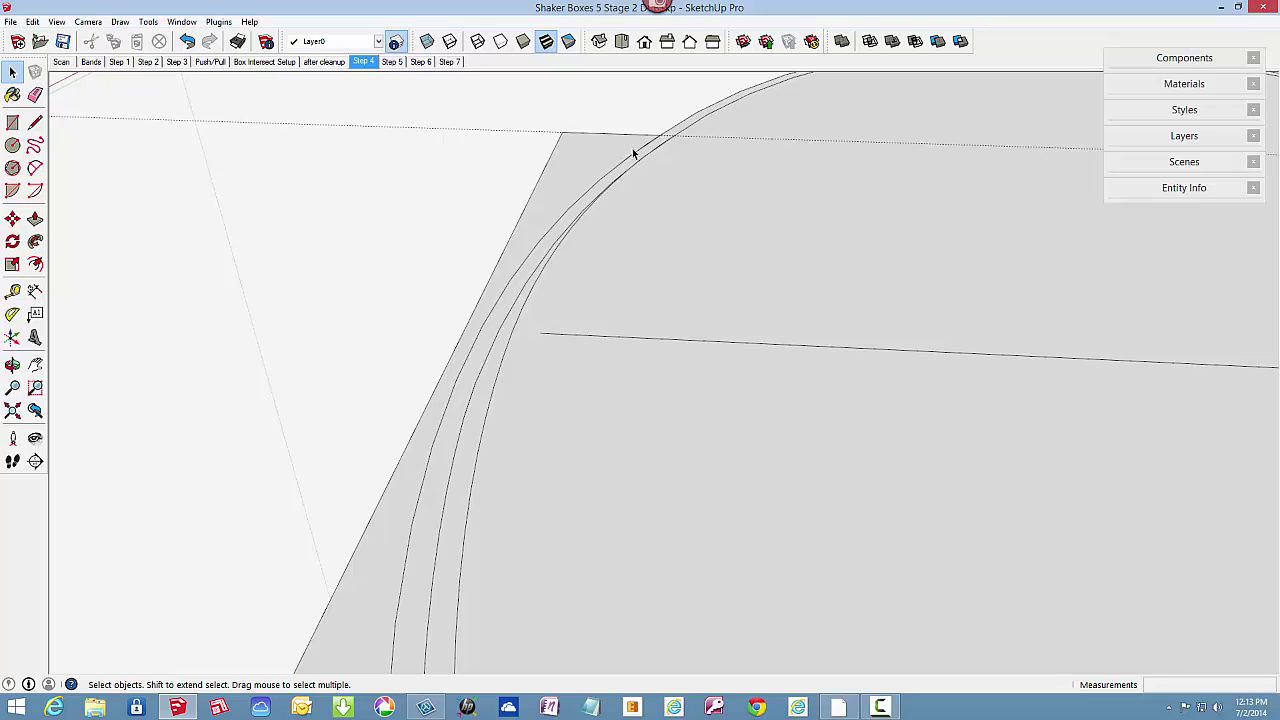
# Erase the leftover slanted edge and its grey face.
pyautogui.scroll(-4, 633, 153)
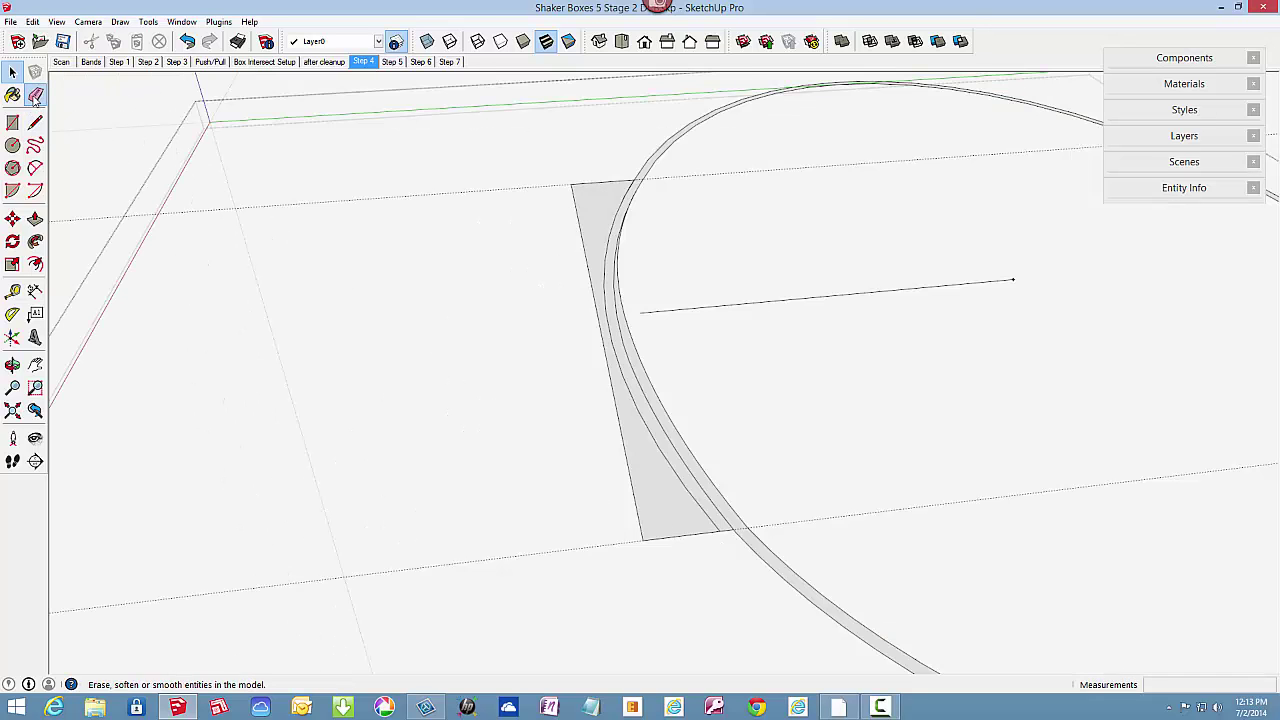
pyautogui.click(36, 96)
pyautogui.moveTo(620, 510); pyautogui.dragTo(664, 526)
# Inside the oval group, push the rim face up 15/16" into a standing band.
pyautogui.press('space')
pyautogui.moveTo(659, 525)
pyautogui.mouseDown(button='middle')
pyautogui.moveTo(572, 270)
pyautogui.moveTo(568, 296)
pyautogui.moveTo(331, 336)
pyautogui.mouseUp(button='middle')
pyautogui.rightClick(331, 336)
pyautogui.click(358, 405)
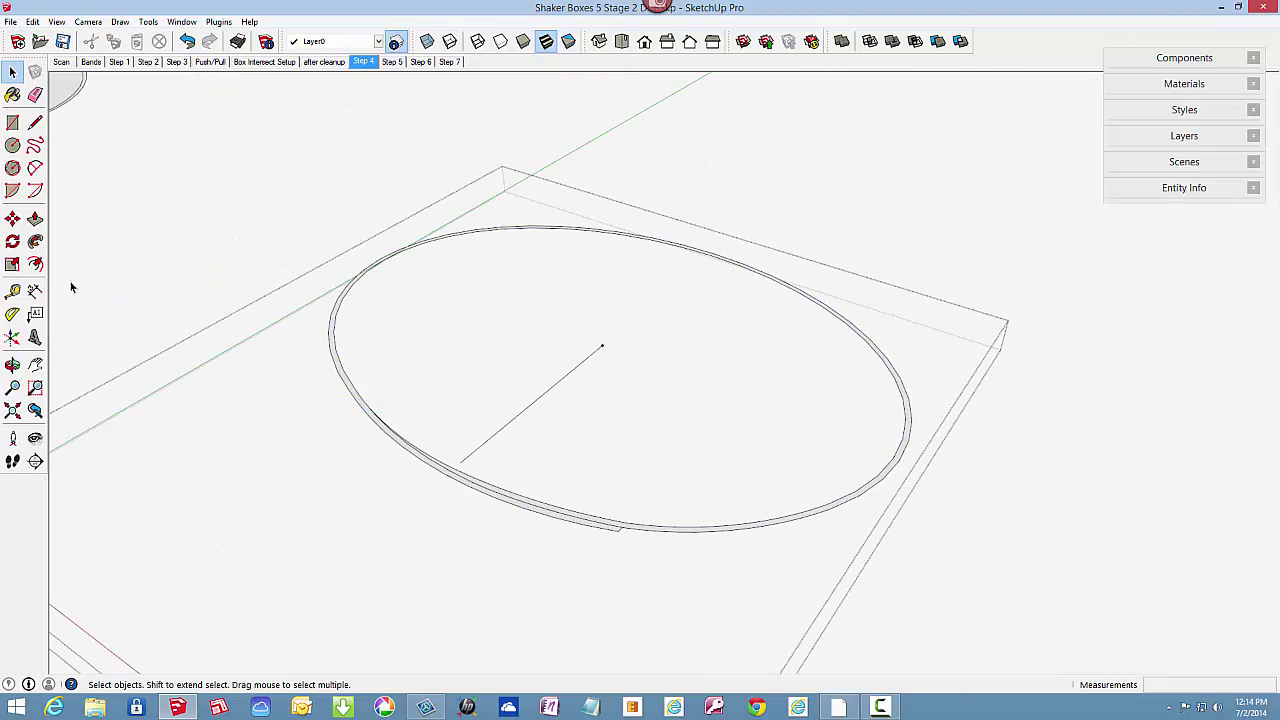
pyautogui.click(35, 218)
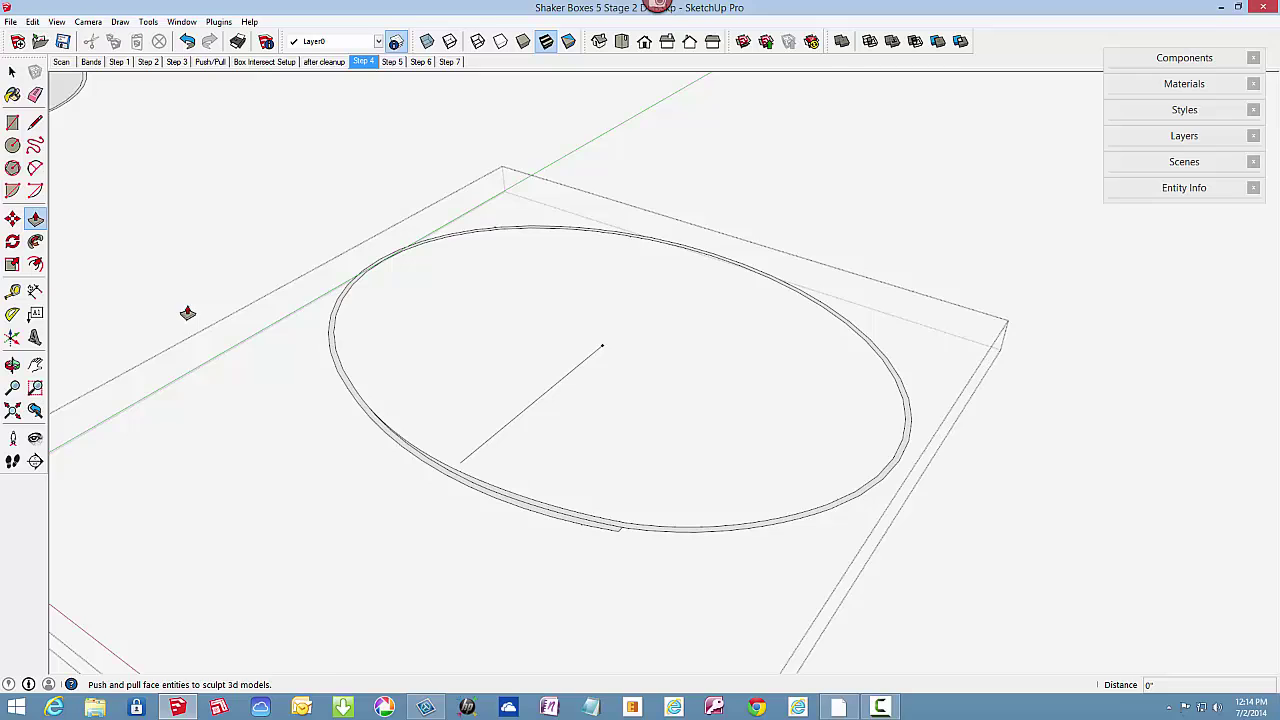
pyautogui.click(332, 355)
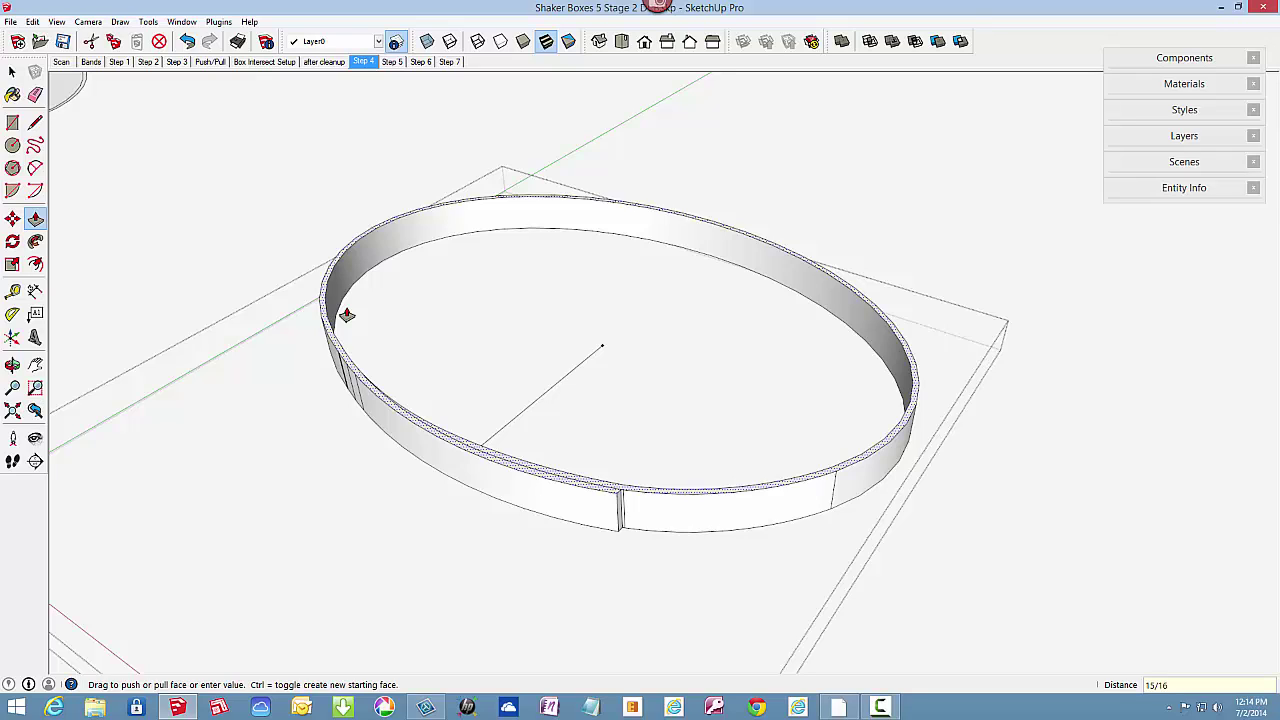
pyautogui.press('Return')
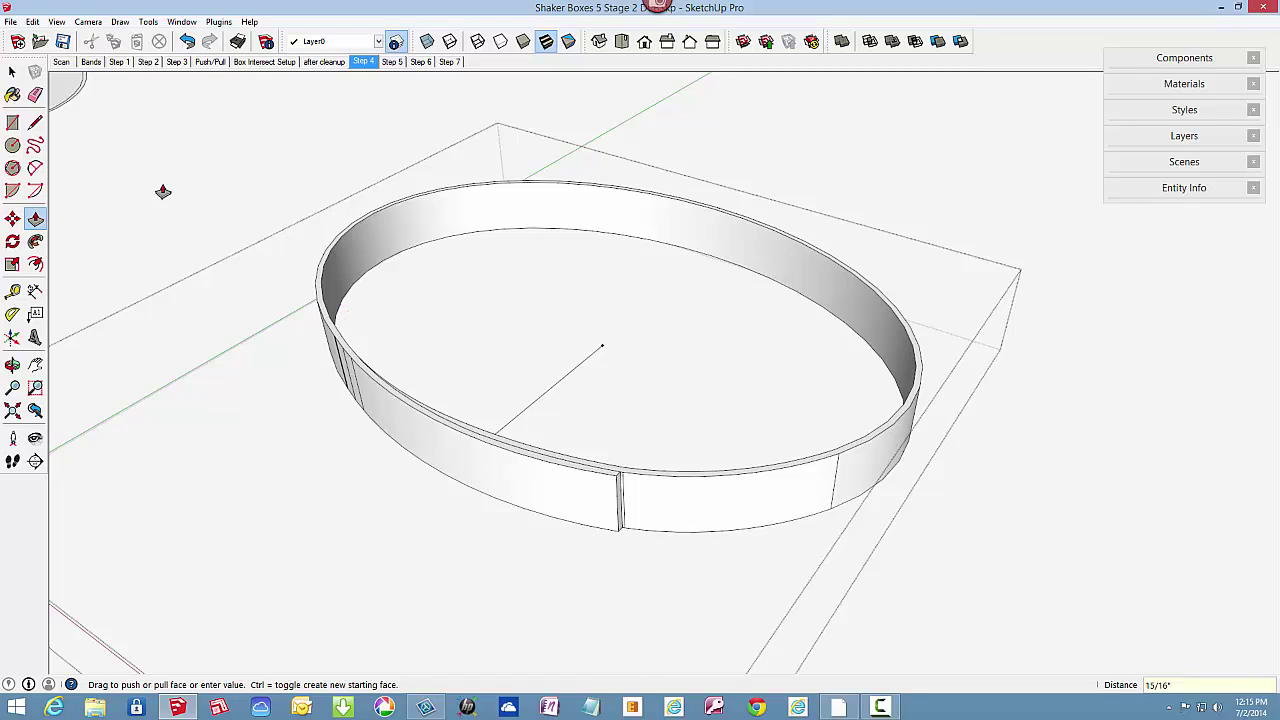
# Soften and smooth the faceted edges of the whole oval ring.
pyautogui.click(12, 72)
pyautogui.click(375, 410)
pyautogui.tripleClick(375, 410)
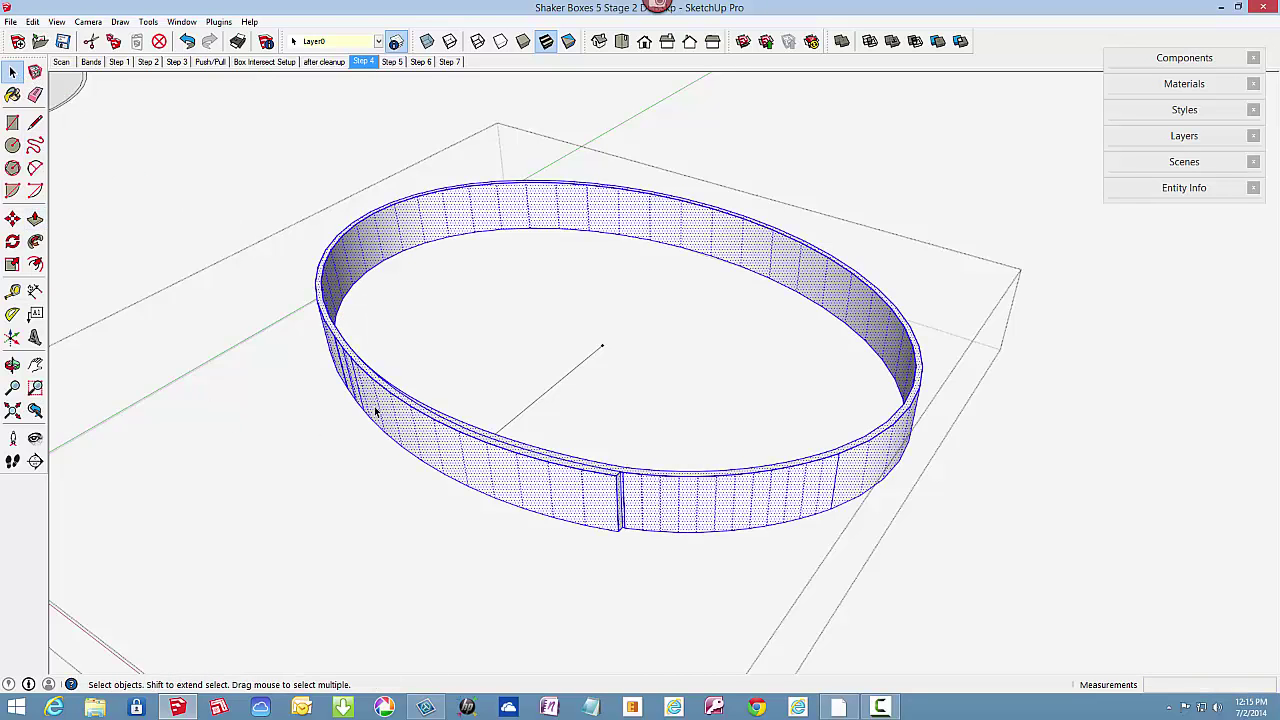
pyautogui.rightClick(375, 410)
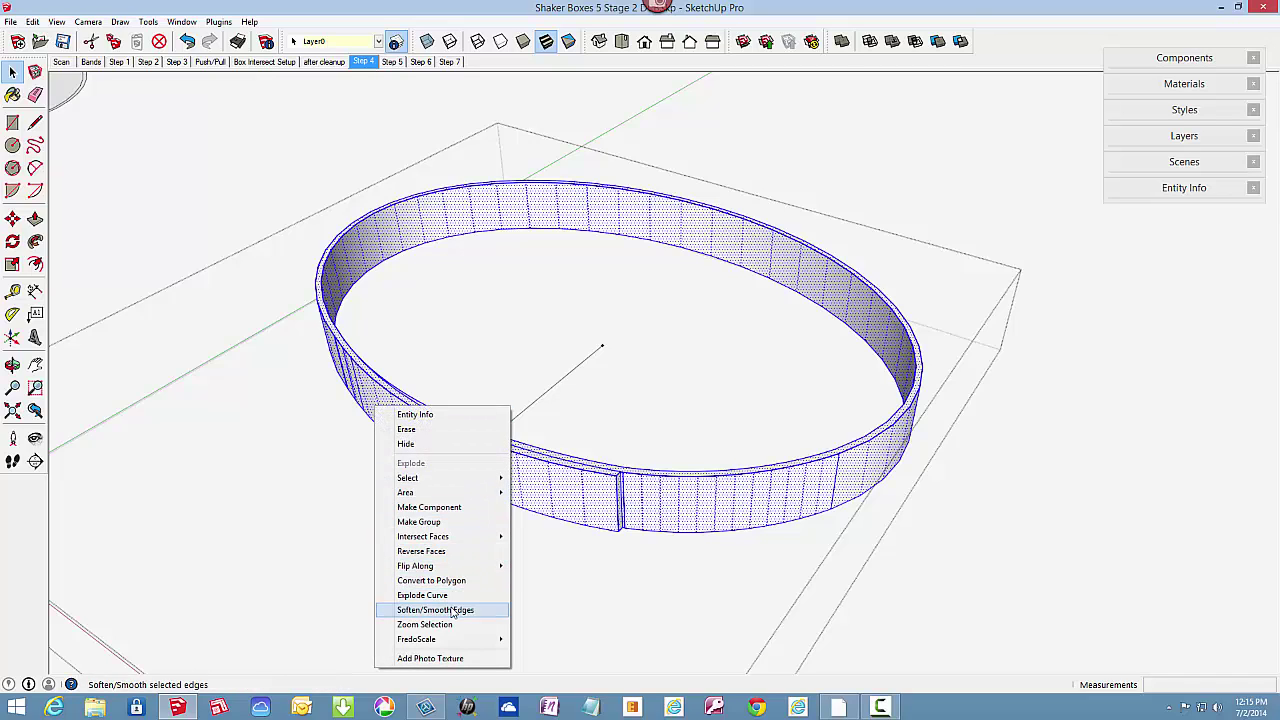
pyautogui.click(452, 610)
pyautogui.click(471, 572)
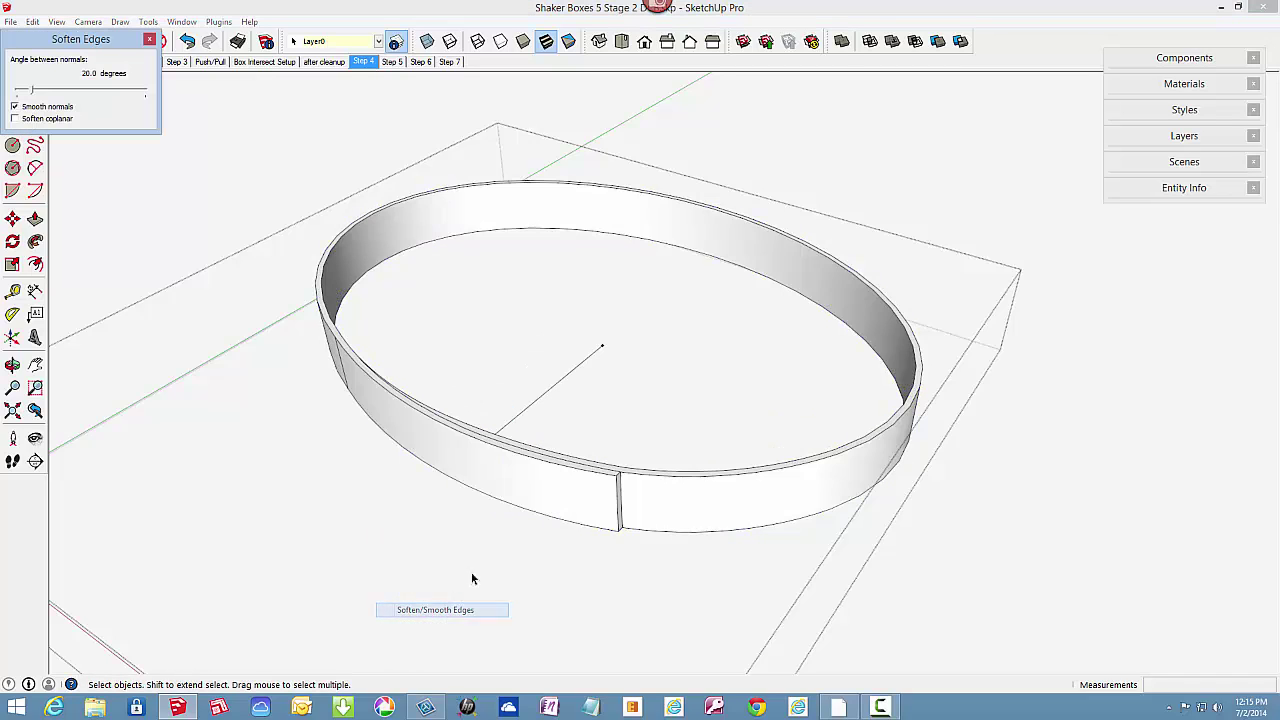
pyautogui.click(449, 449)
pyautogui.moveTo(449, 449); pyautogui.dragTo(483, 437, button='middle')
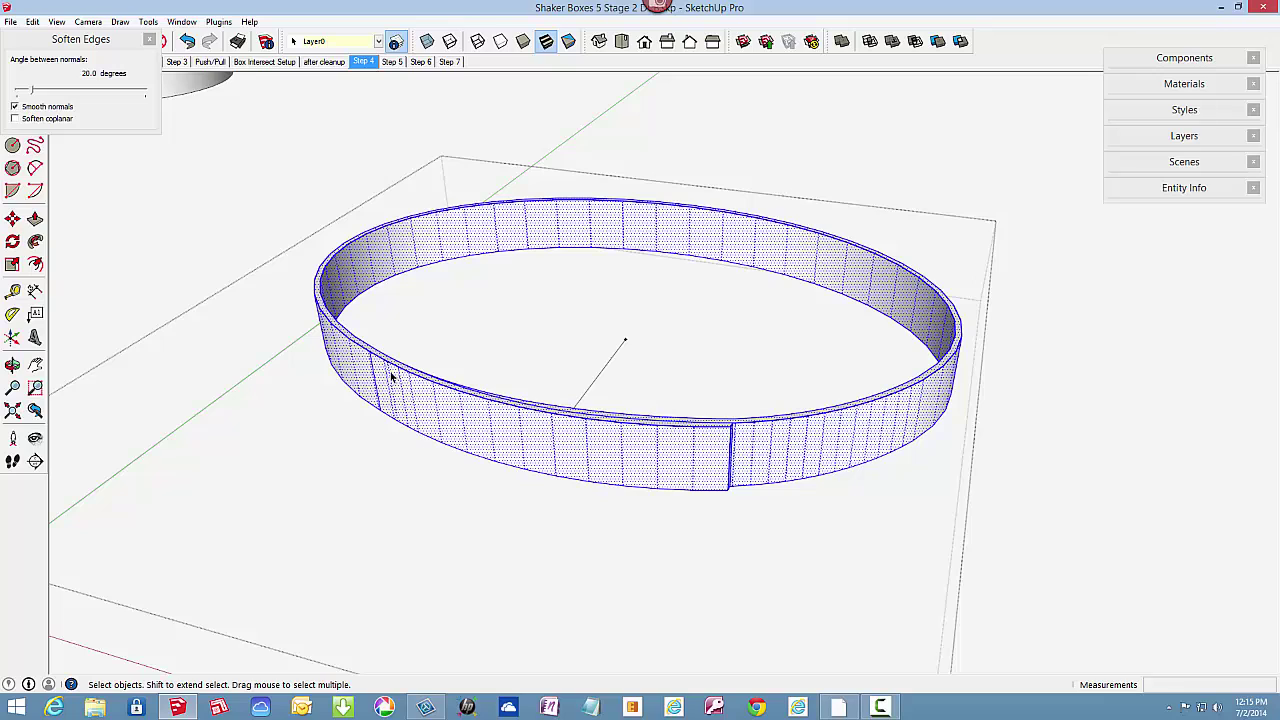
pyautogui.click(150, 39)
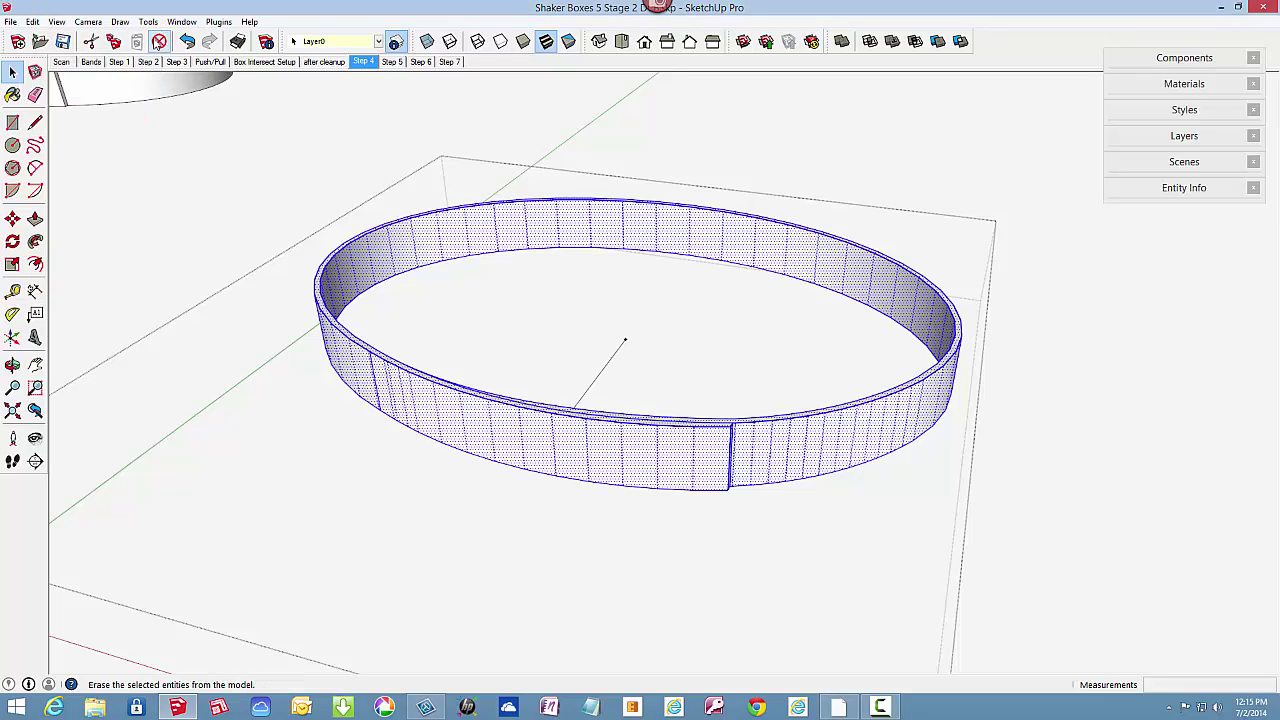
pyautogui.click(382, 423)
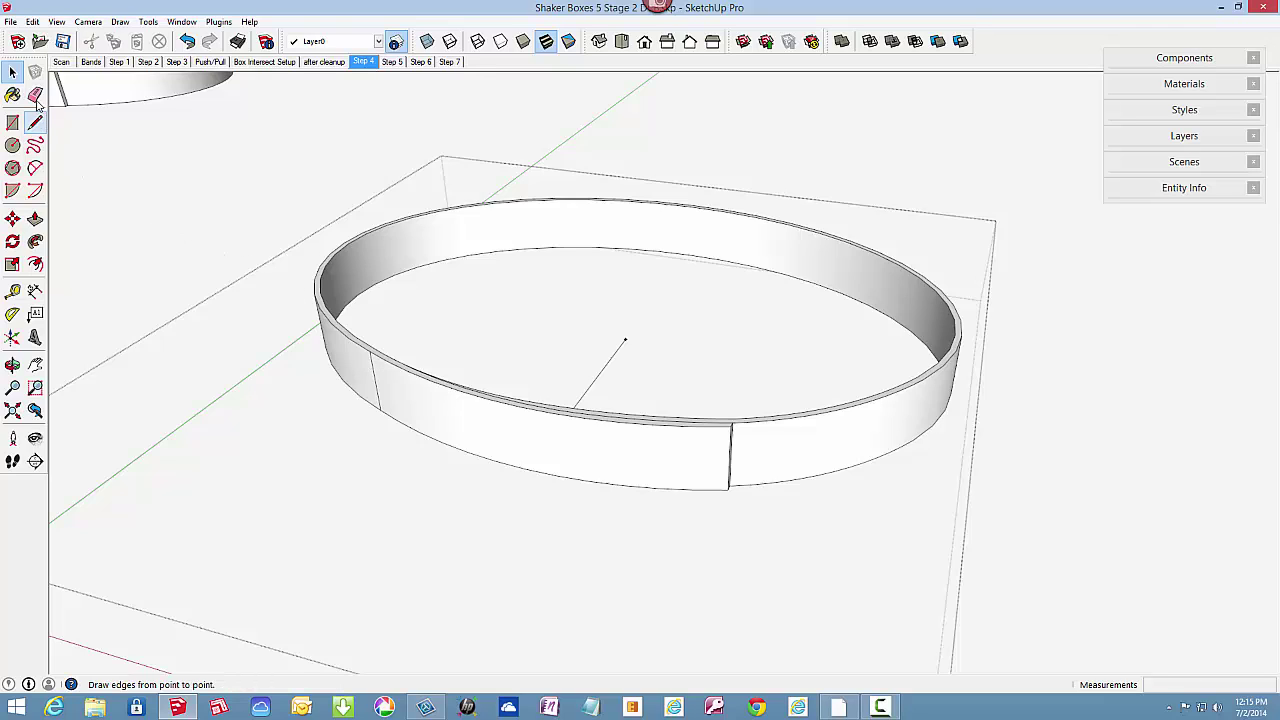
# Delete the stray vertical edge on the band's side.
pyautogui.click(374, 378)
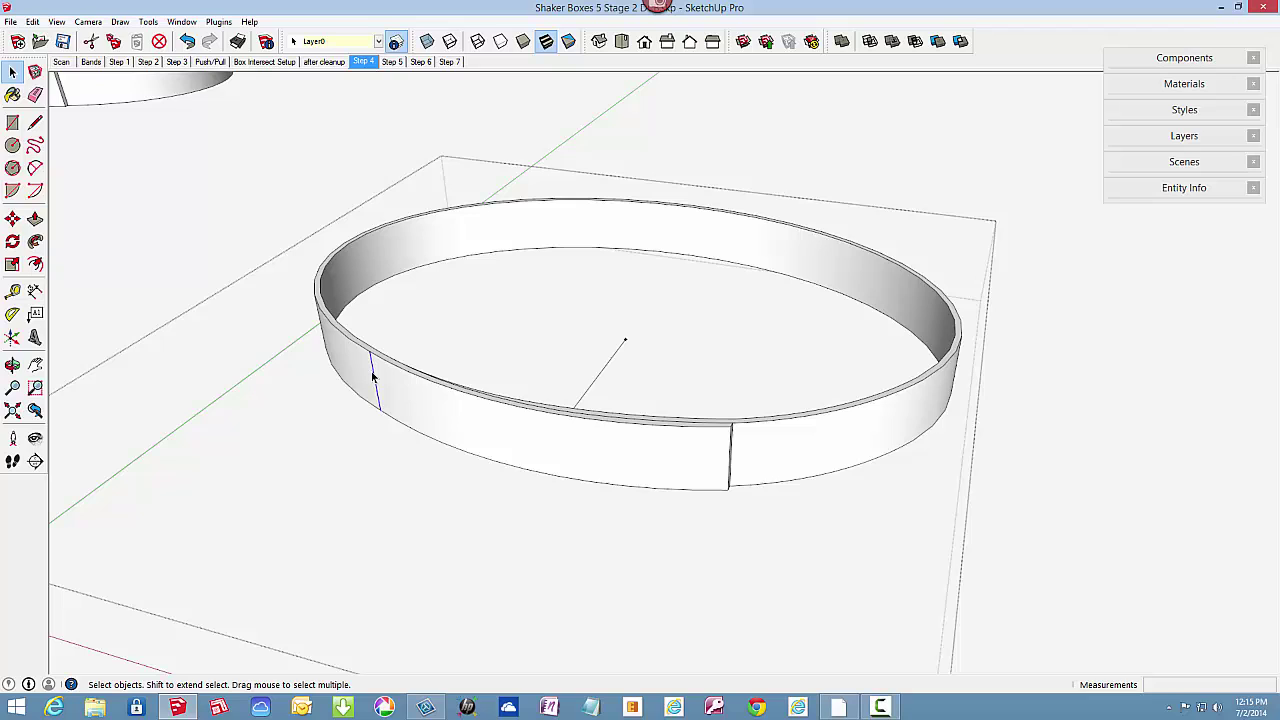
pyautogui.press('Delete')
pyautogui.scroll(2, 422, 407)
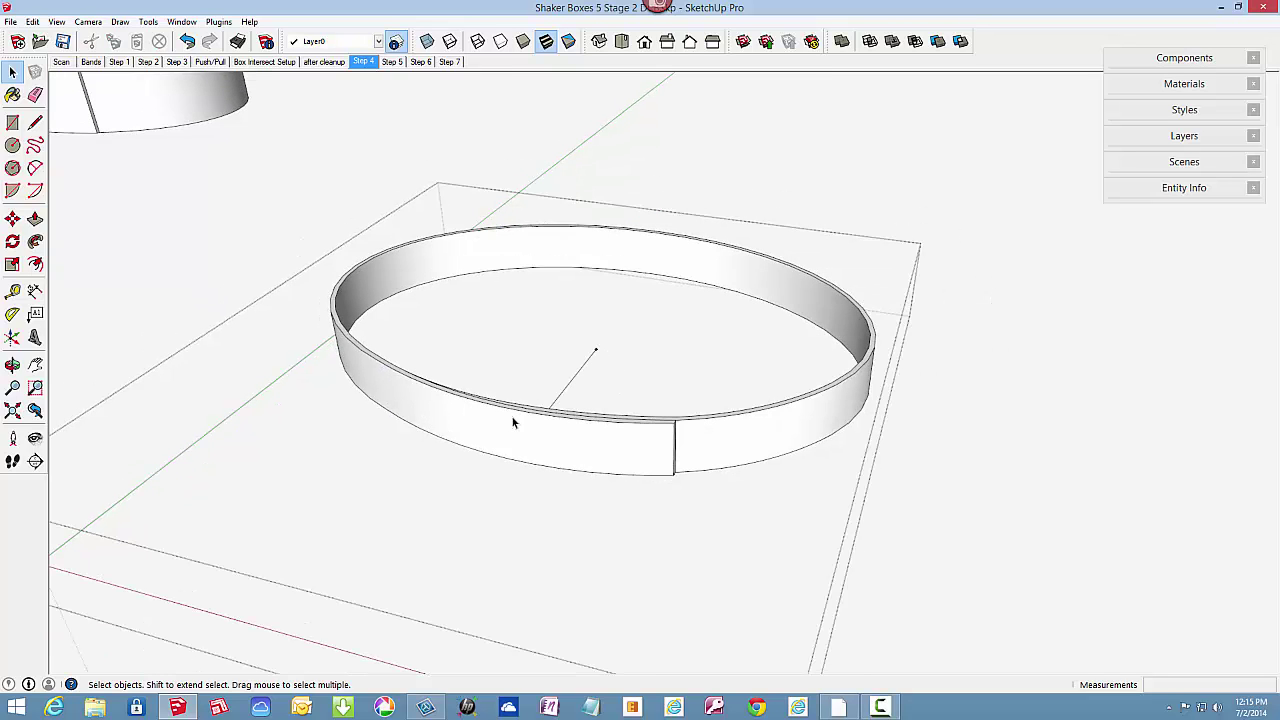
pyautogui.moveTo(514, 420); pyautogui.dragTo(438, 402, button='middle')
# Close the band group and switch to the Step 5 scene.
pyautogui.rightClick(847, 486)
pyautogui.click(890, 493)
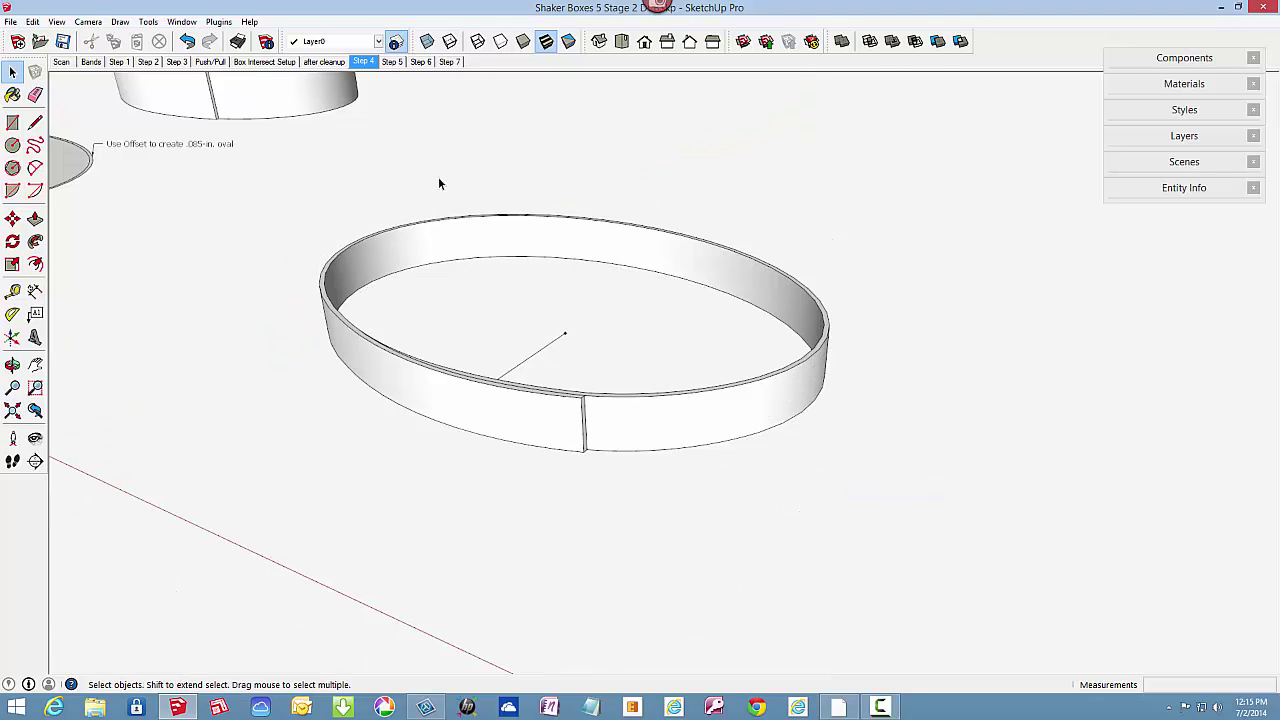
pyautogui.click(393, 62)
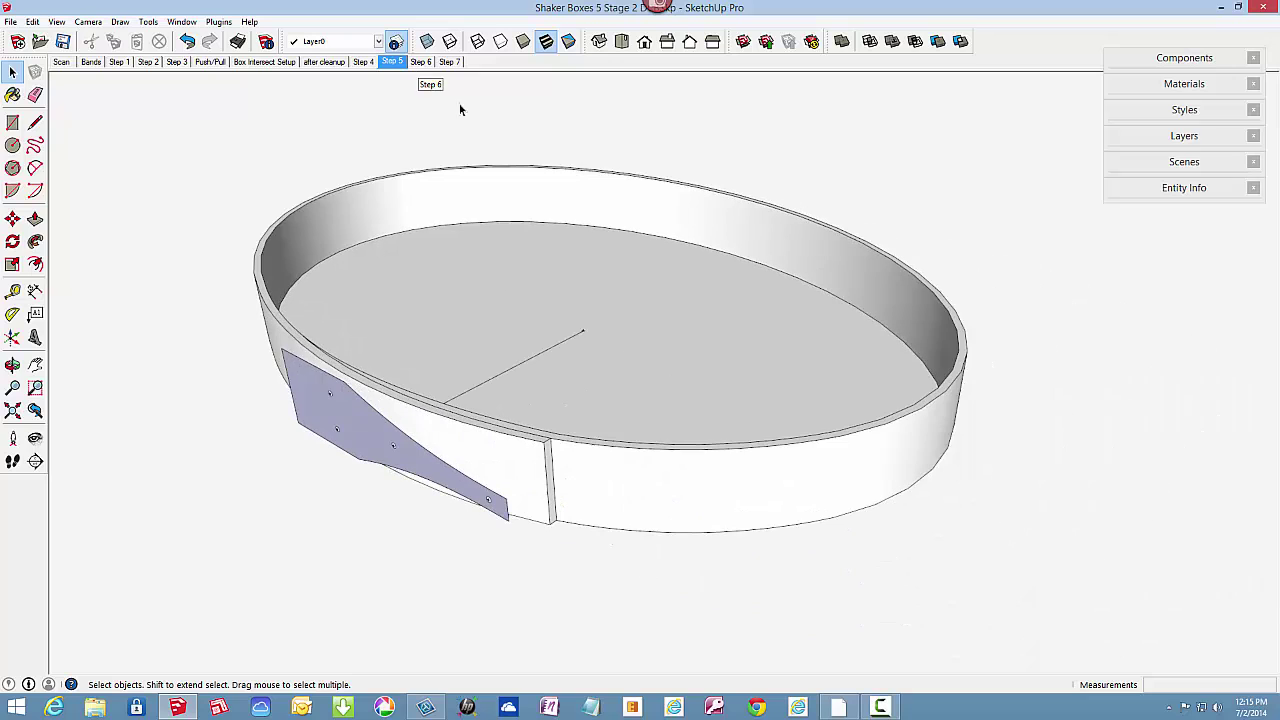
pyautogui.moveTo(710, 495); pyautogui.dragTo(397, 449, button='middle')
# Thicken the tapered side panel about 15/16" toward the box interior, then close its group.
pyautogui.click(419, 372)
pyautogui.rightClick(419, 372)
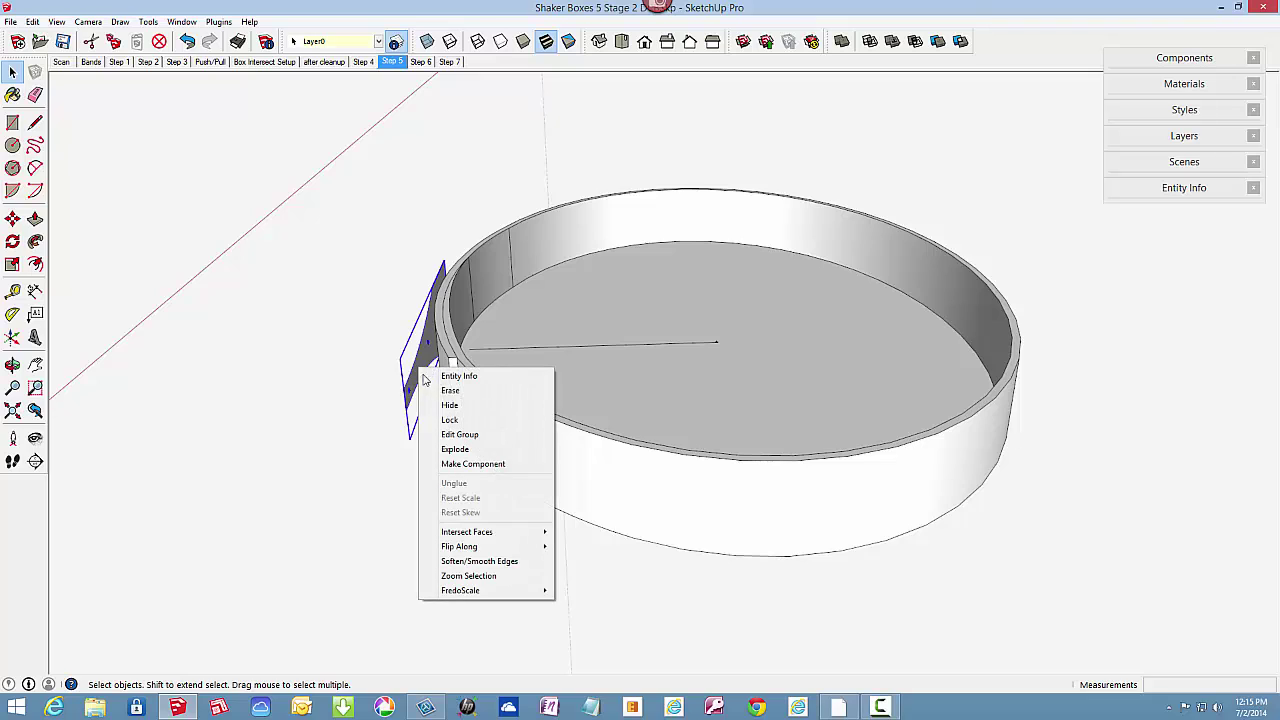
pyautogui.click(451, 433)
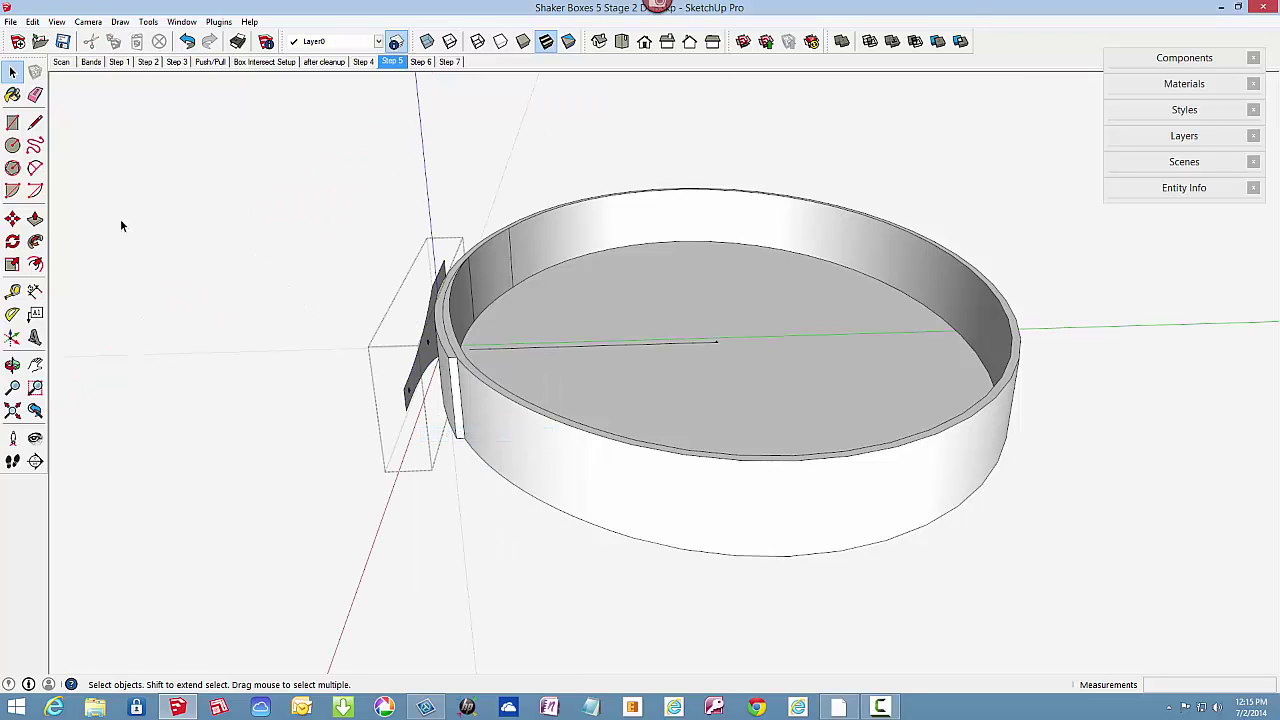
pyautogui.click(35, 218)
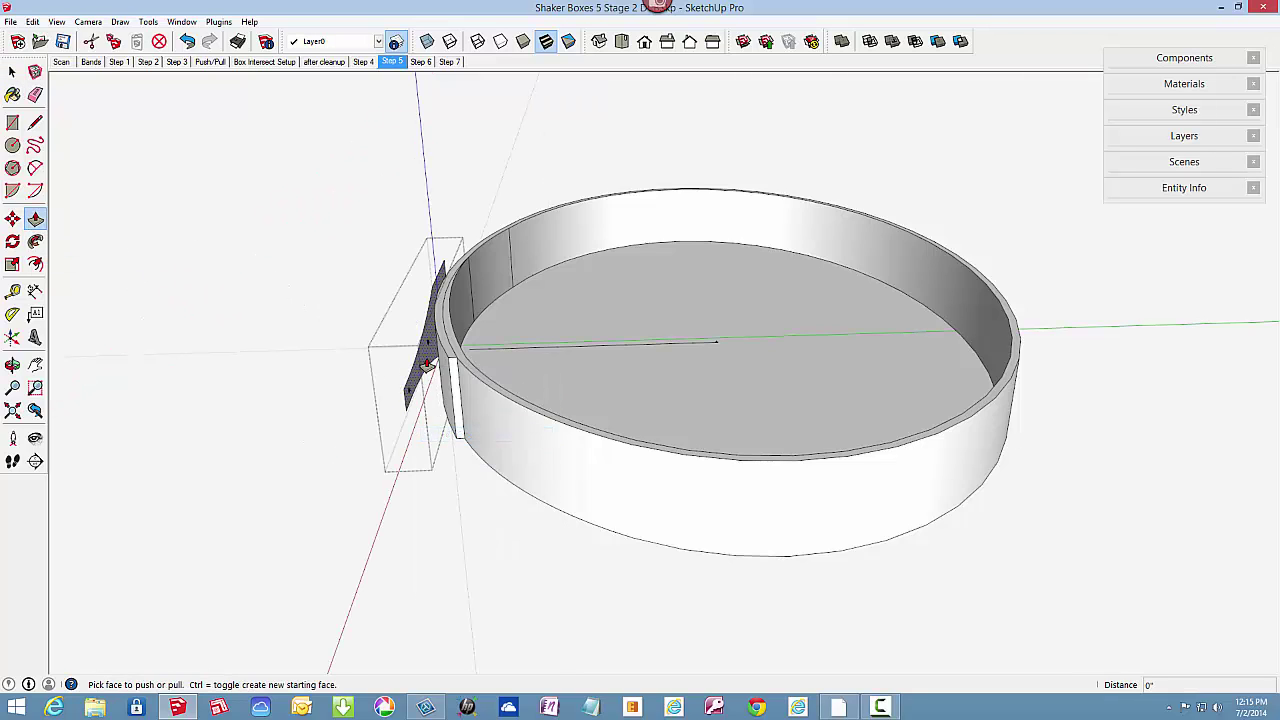
pyautogui.moveTo(427, 363); pyautogui.dragTo(506, 353)
pyautogui.rightClick(338, 262)
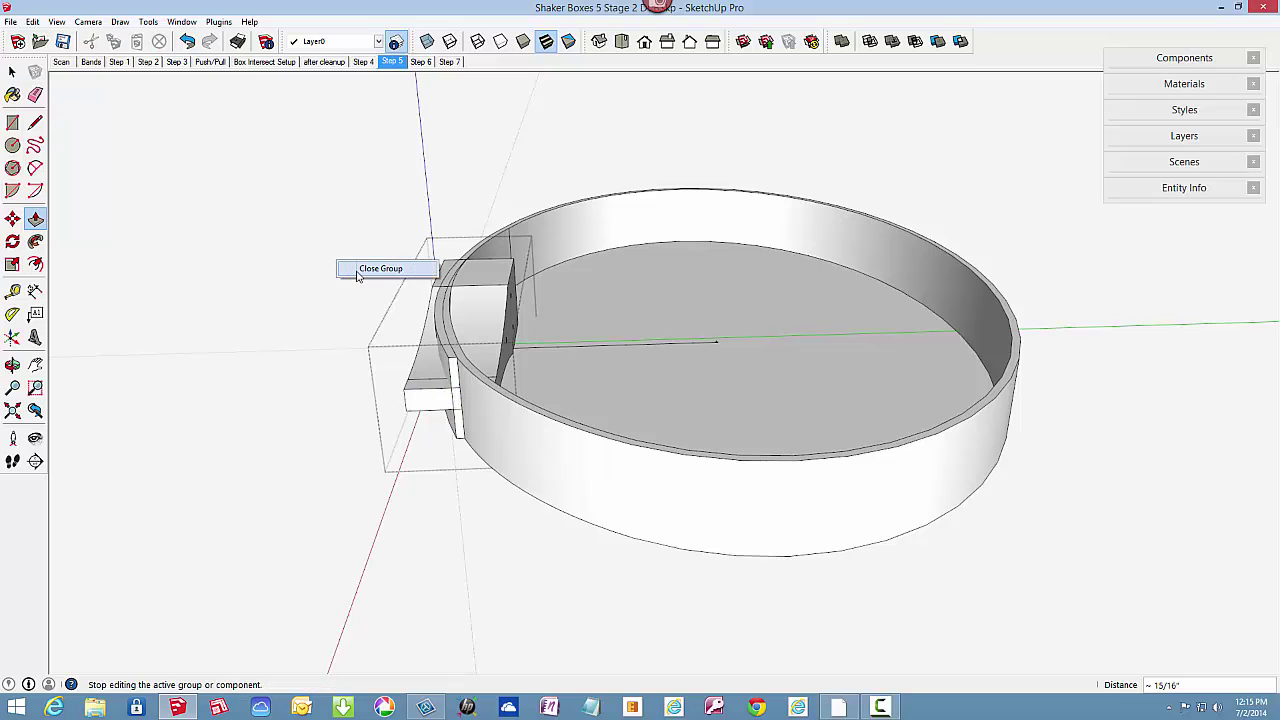
pyautogui.click(358, 272)
pyautogui.scroll(-1, 517, 452)
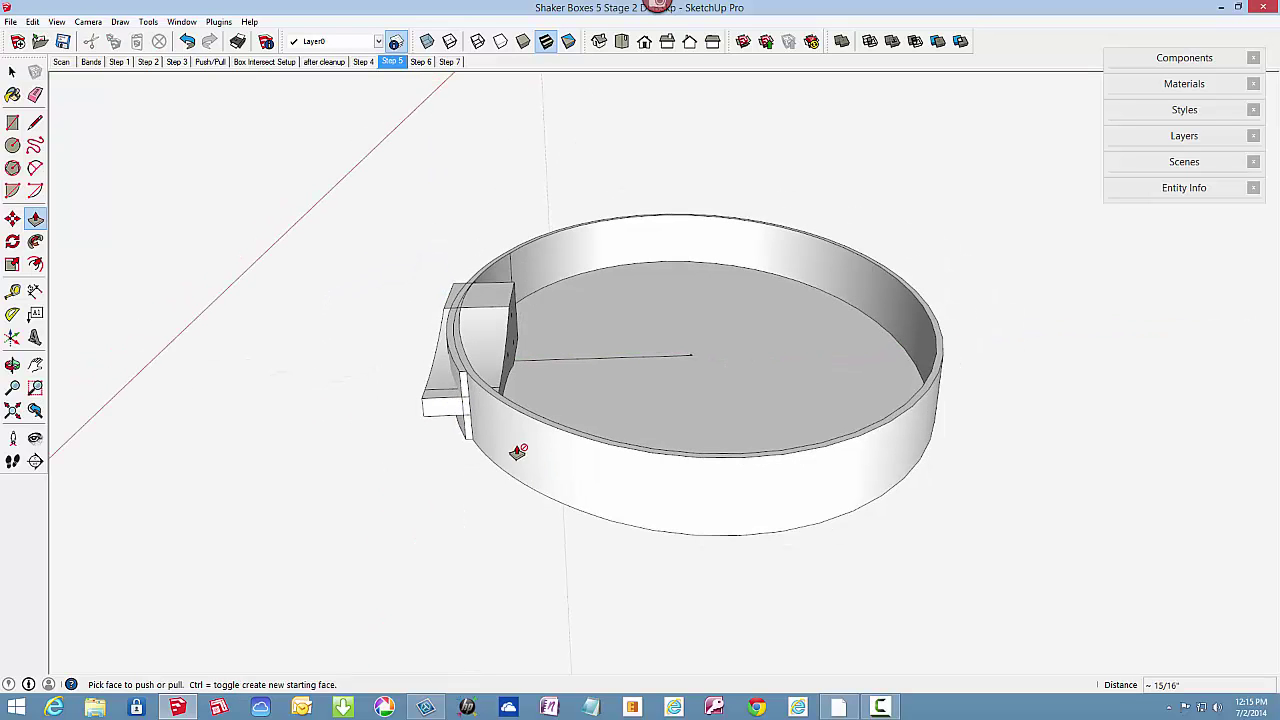
pyautogui.moveTo(517, 452); pyautogui.dragTo(737, 443, button='middle')
# Switch to the Step 6 scene and orbit around the tack-holed cover band to inspect it.
pyautogui.press('f')
pyautogui.scroll(-1, 405, 85)
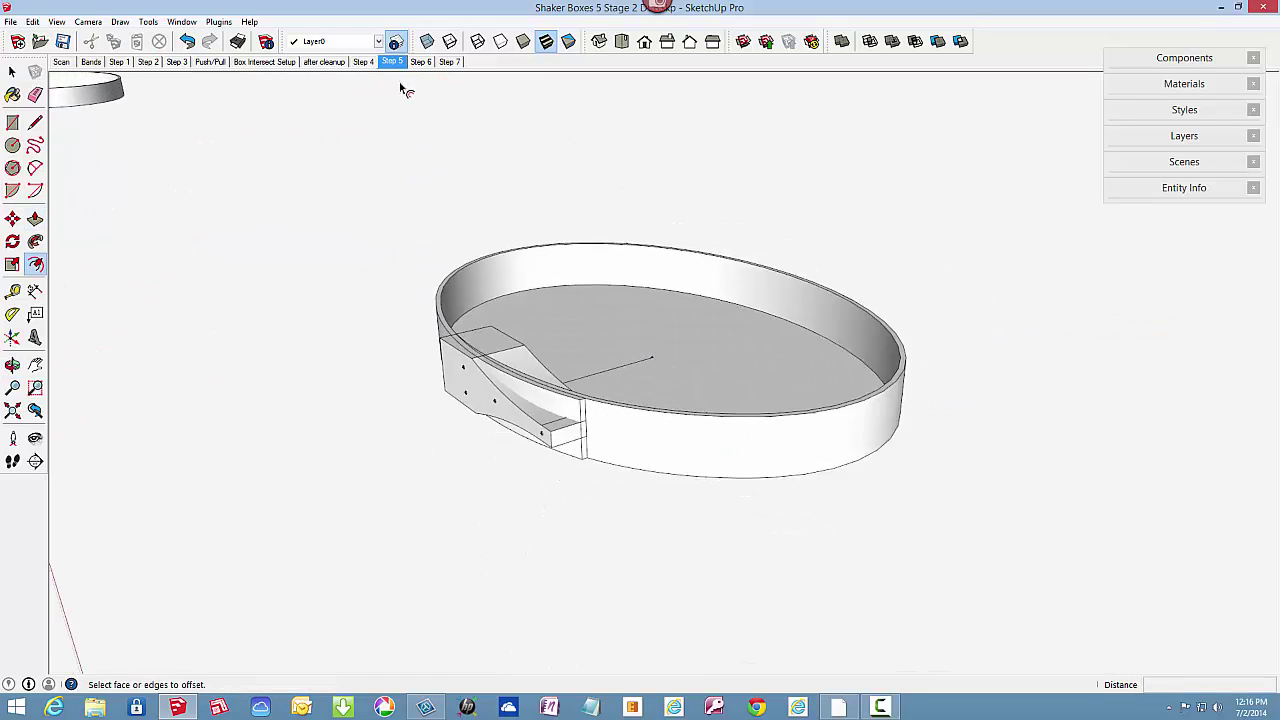
pyautogui.click(427, 62)
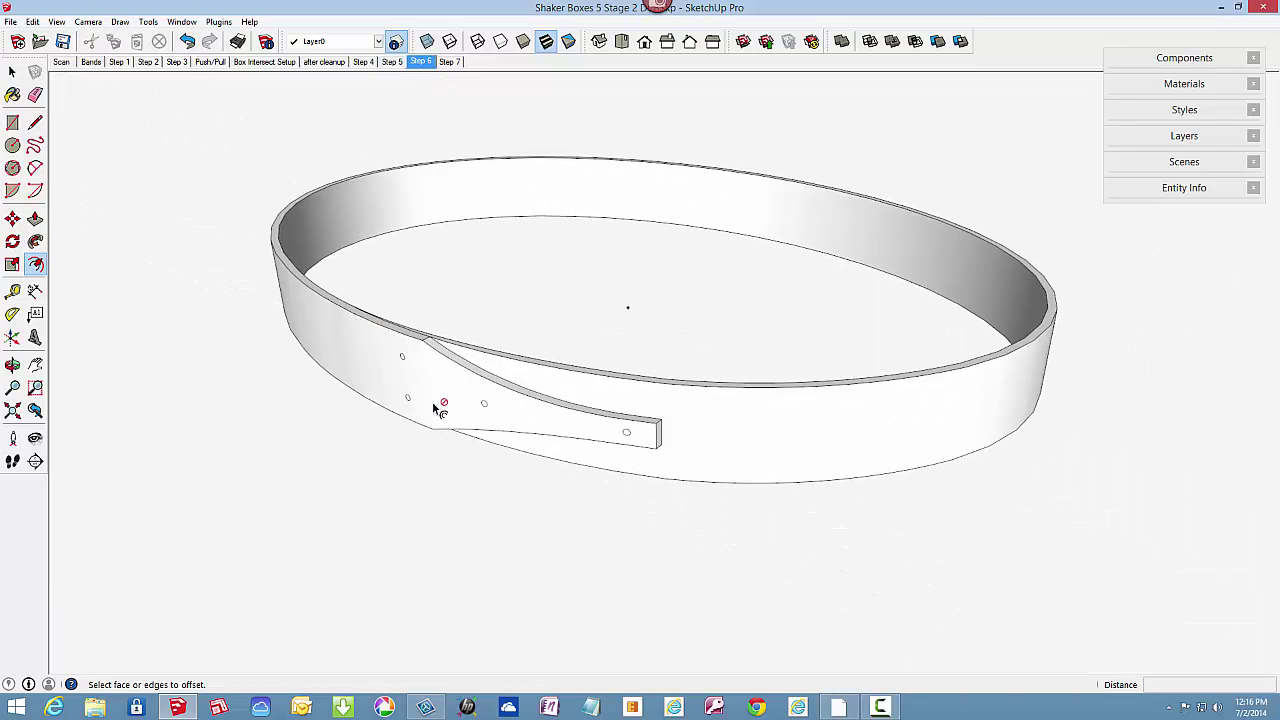
pyautogui.moveTo(450, 412)
pyautogui.mouseDown(button='middle')
pyautogui.moveTo(457, 446)
pyautogui.moveTo(457, 419)
pyautogui.mouseUp(button='middle')
pyautogui.scroll(-3, 527, 458)
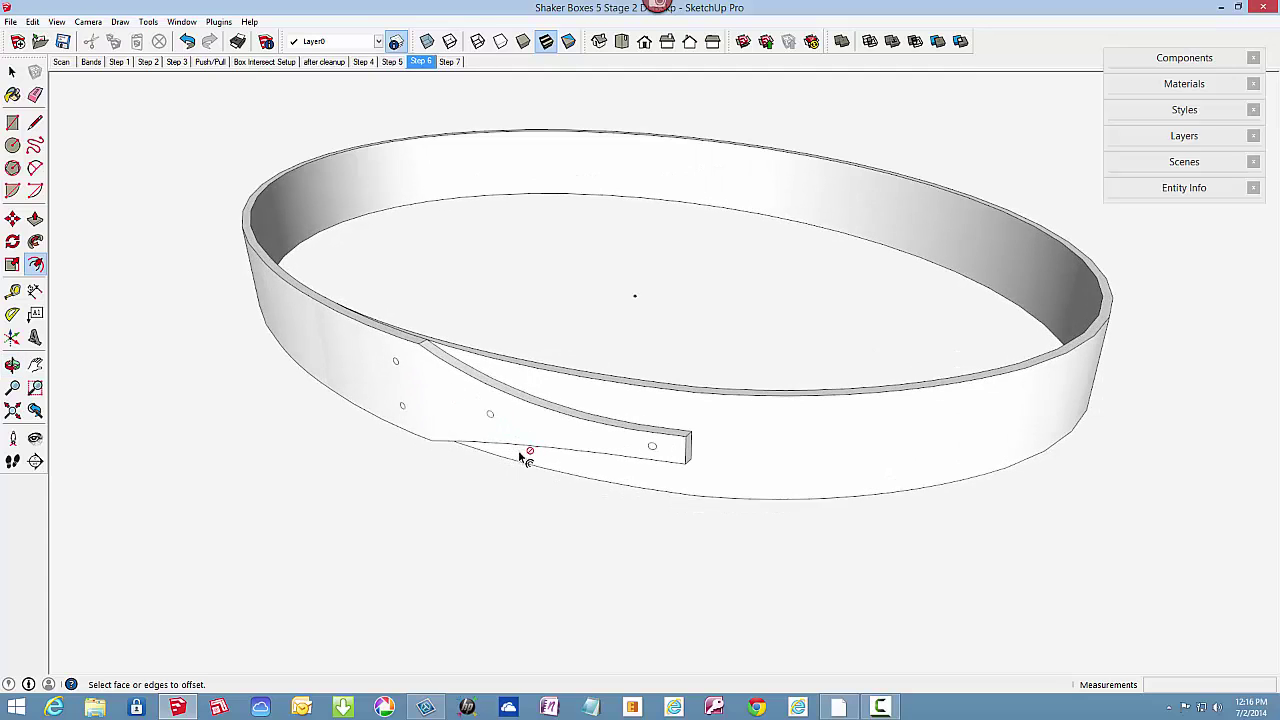
pyautogui.press('o')
pyautogui.moveTo(693, 451); pyautogui.dragTo(794, 389)
pyautogui.press('f')
pyautogui.scroll(-2, 792, 384)
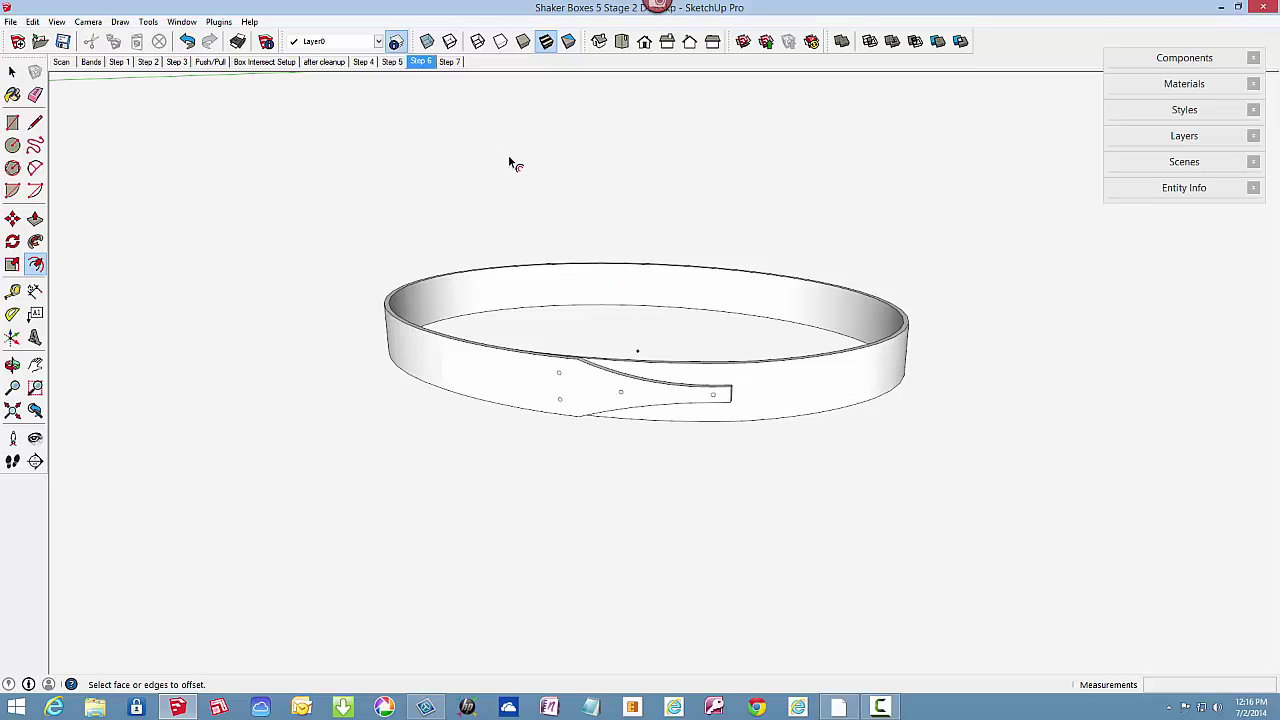
# Switch to the Step 7 scene, showing the cover band beside the box.
pyautogui.click(450, 62)
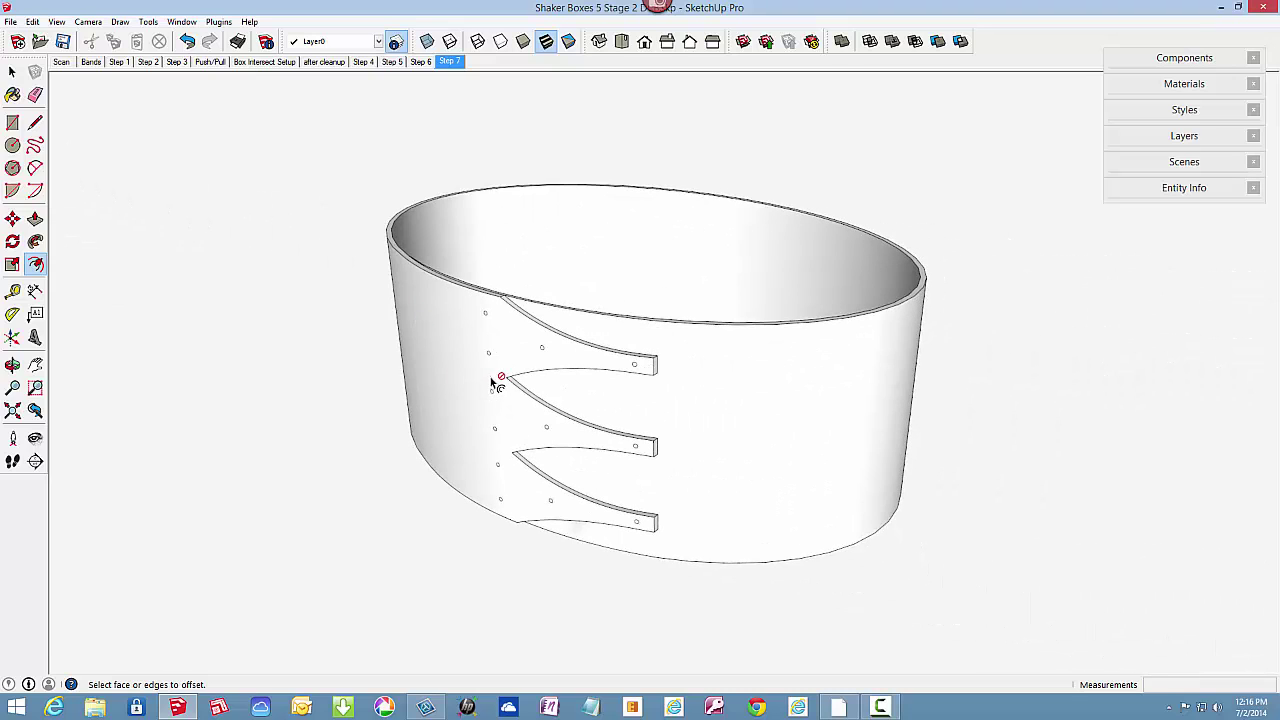
pyautogui.press('o')
pyautogui.moveTo(497, 383); pyautogui.dragTo(491, 451)
pyautogui.press('f')
pyautogui.moveTo(794, 480); pyautogui.dragTo(712, 497, button='middle')
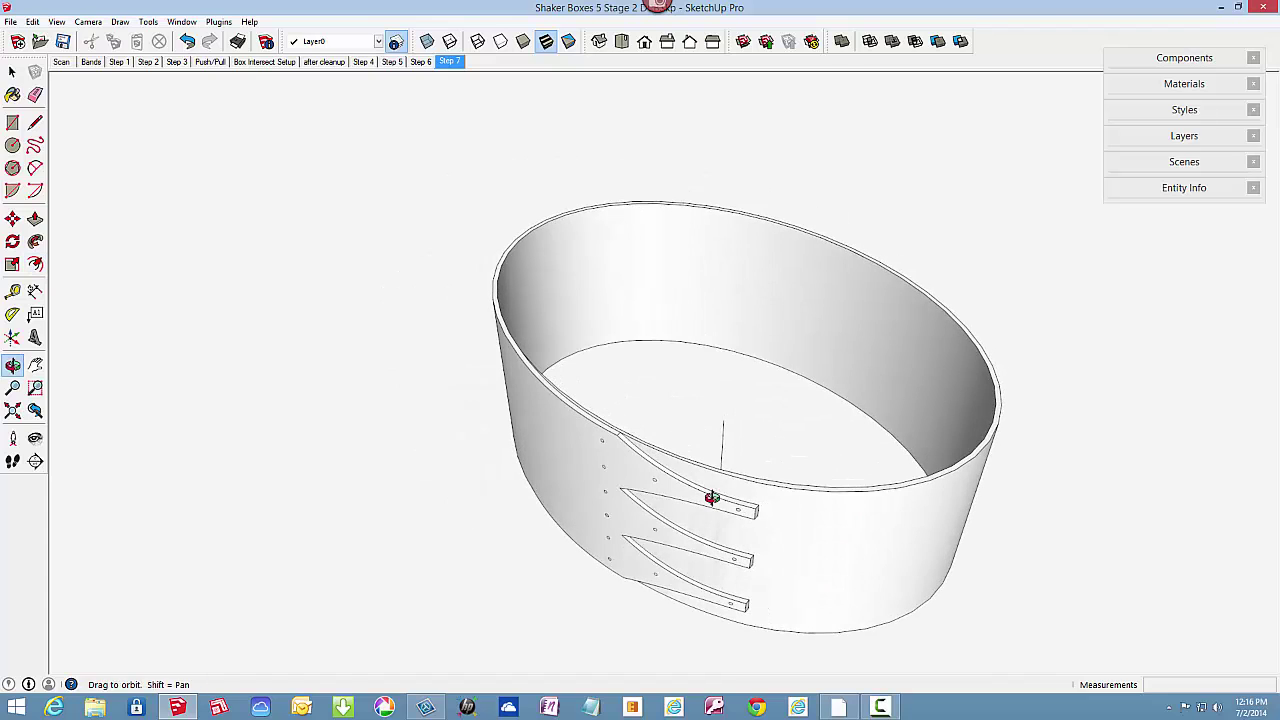
pyautogui.press('t')
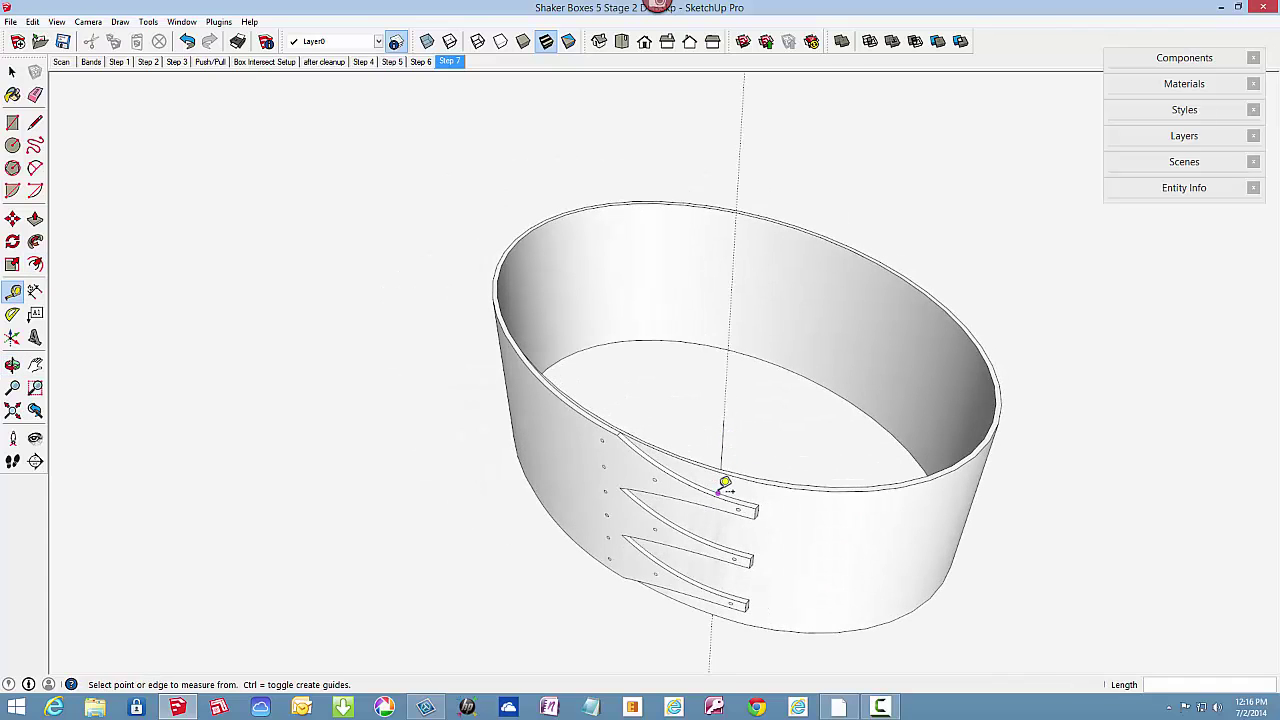
pyautogui.scroll(-3, 725, 487)
pyautogui.moveTo(720, 481); pyautogui.dragTo(771, 432, button='middle')
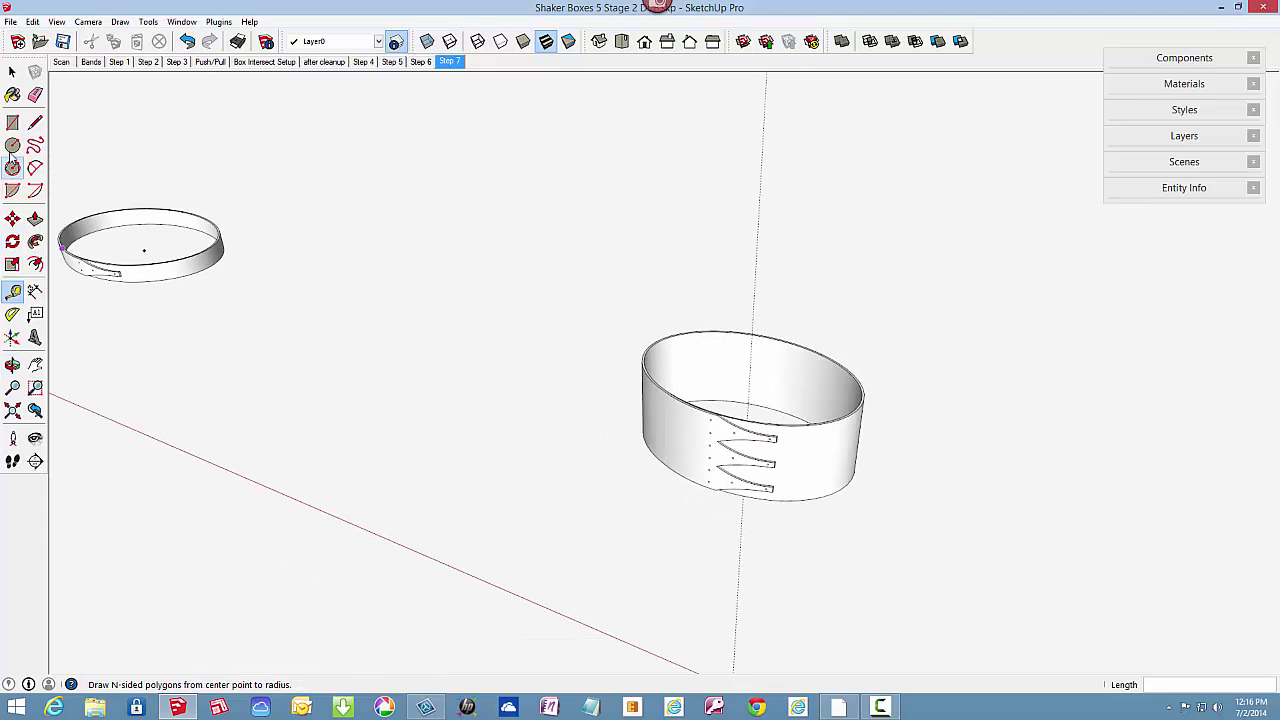
# Copy the cover band to a spot above the box.
pyautogui.click(12, 218)
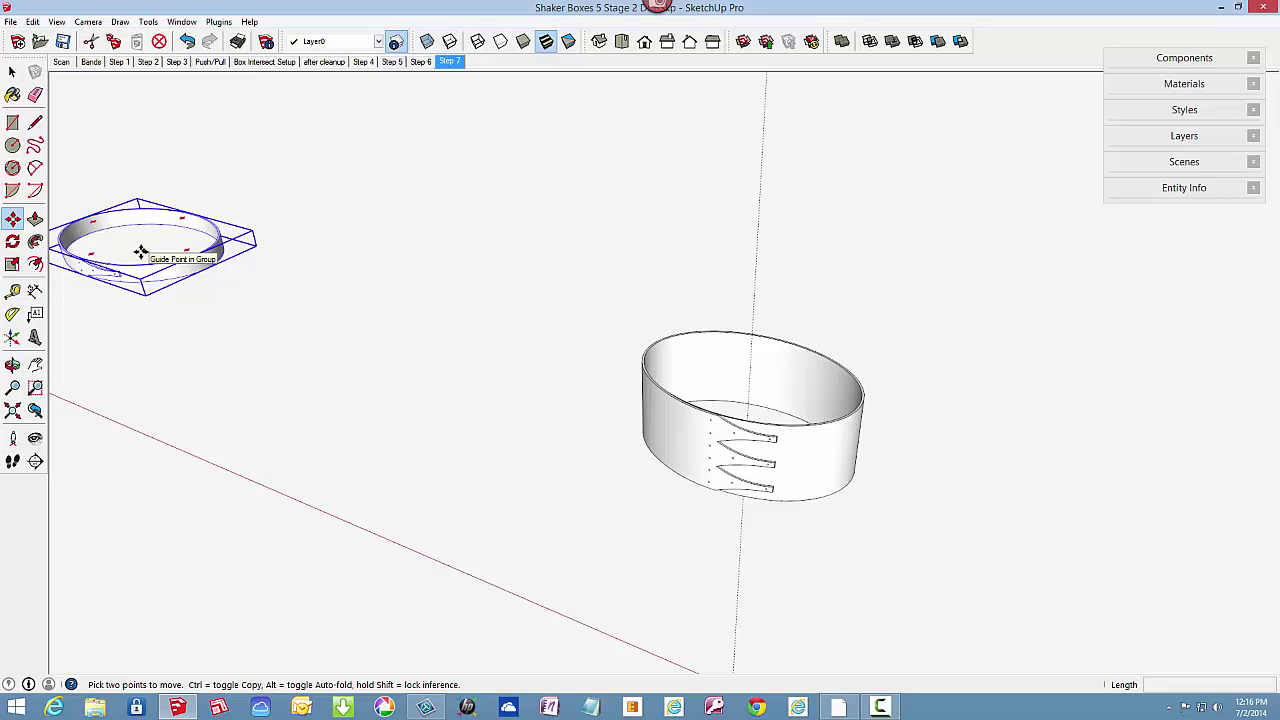
pyautogui.click(140, 251)
pyautogui.press('ctrl')
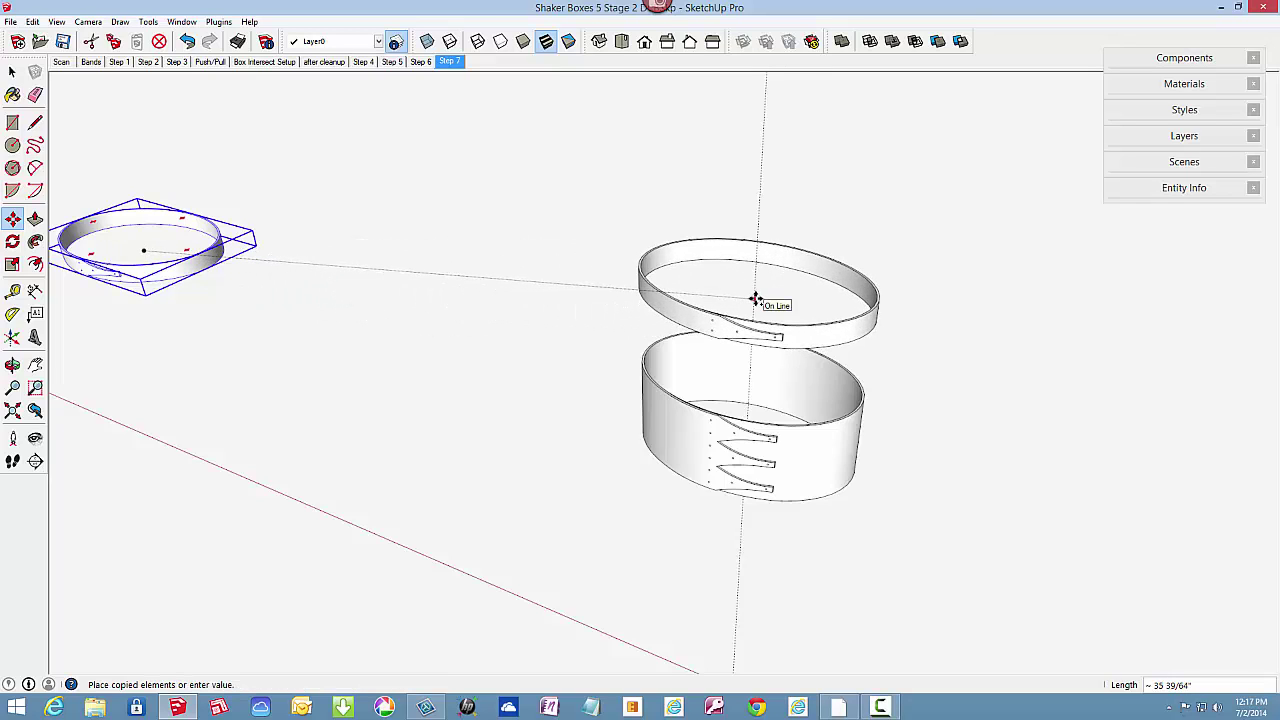
pyautogui.click(755, 299)
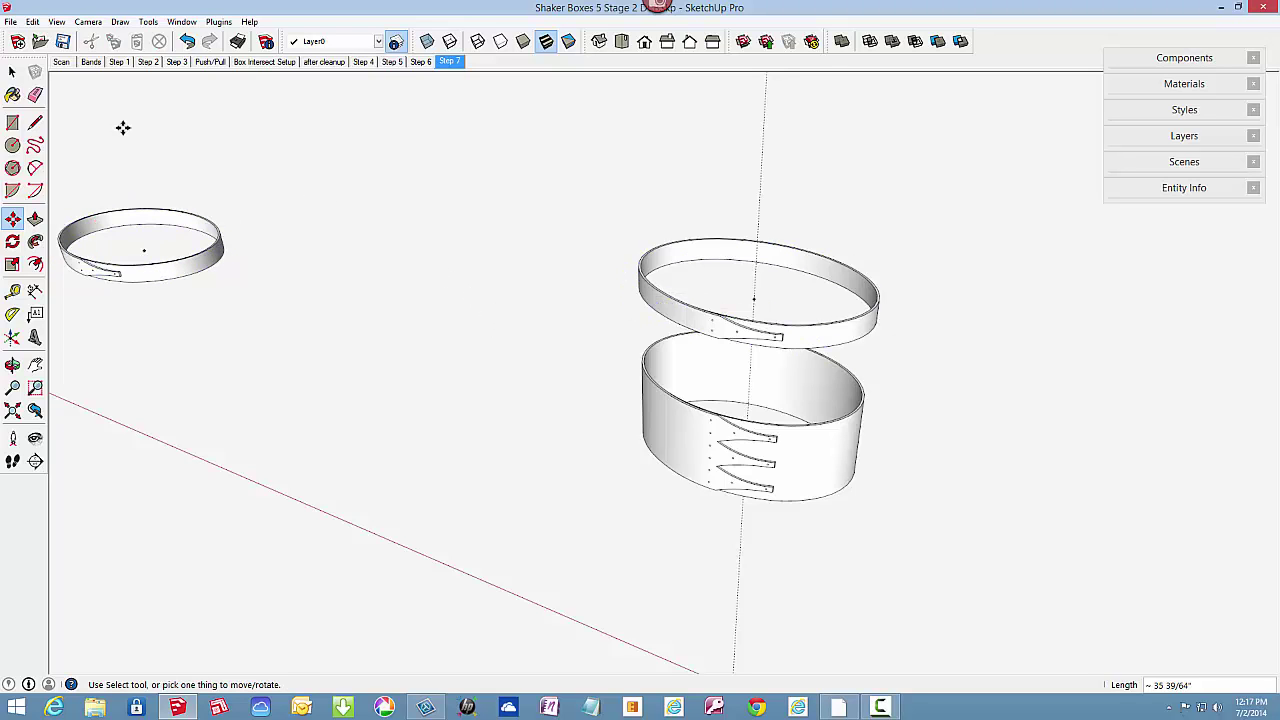
# Lower the copied cover band onto the top of the three-finger box band.
pyautogui.click(12, 72)
pyautogui.moveTo(686, 460); pyautogui.dragTo(737, 282, button='middle')
pyautogui.click(737, 282)
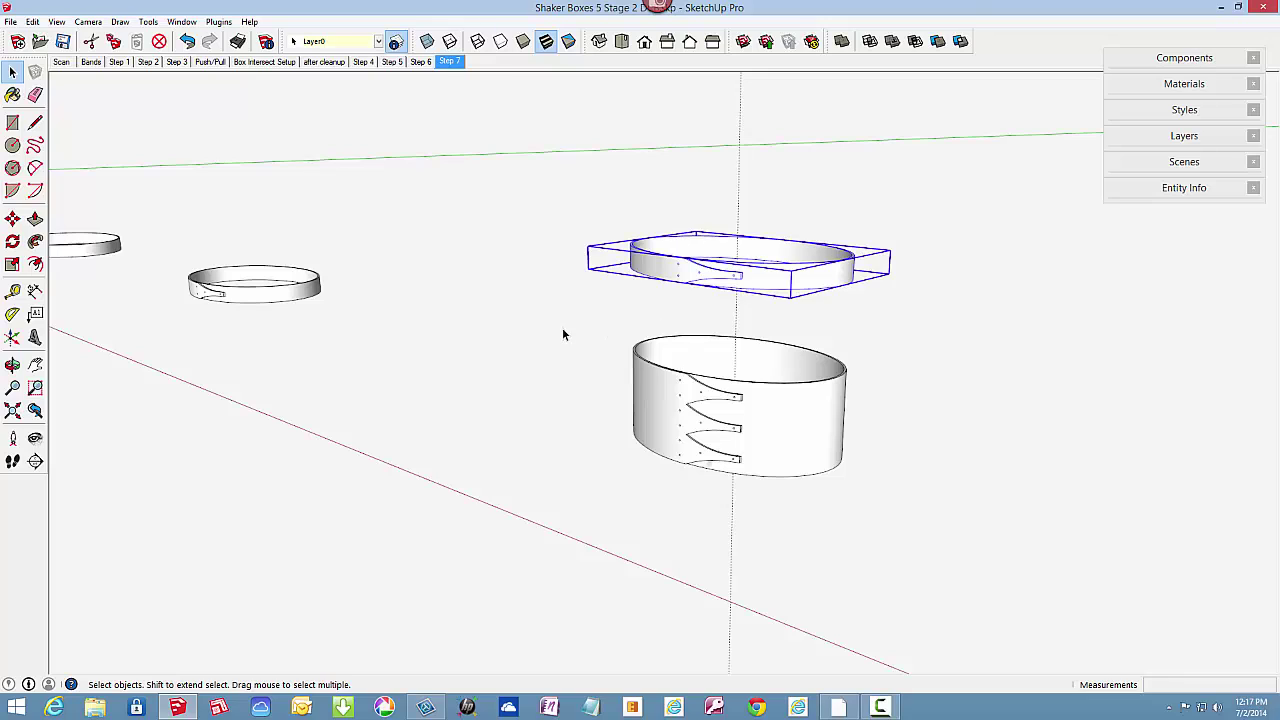
pyautogui.click(12, 218)
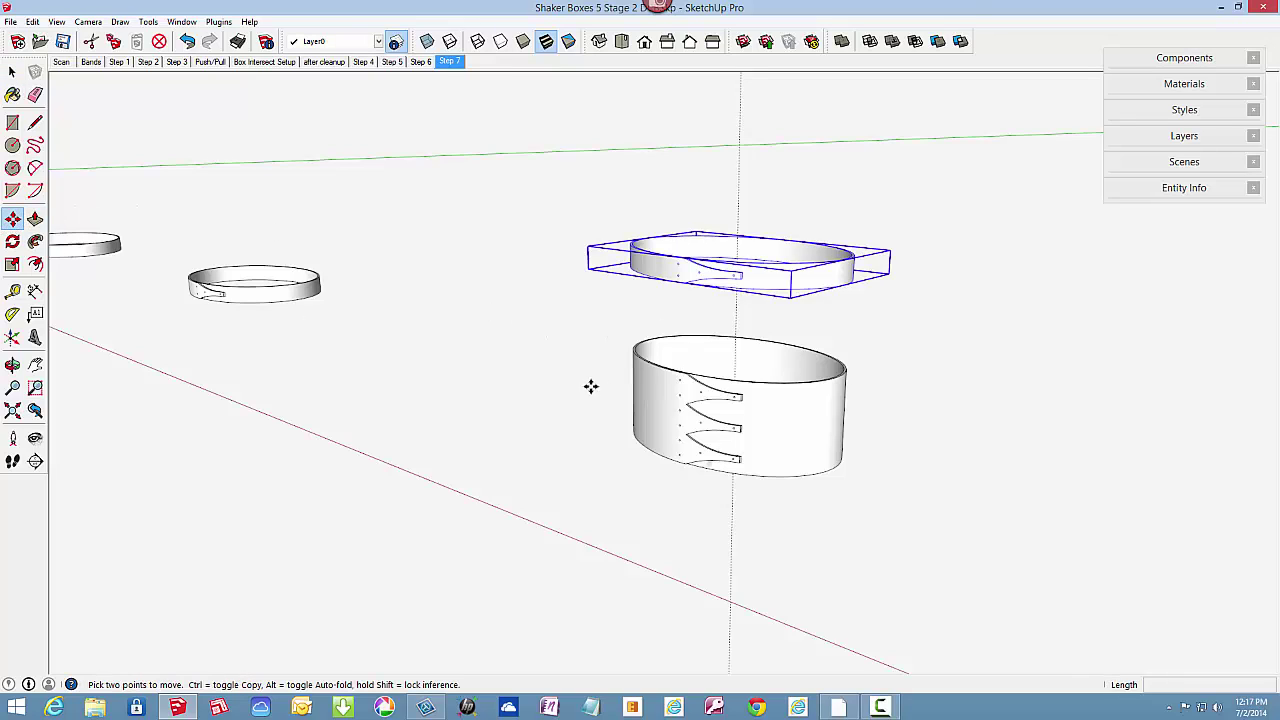
pyautogui.click(731, 493)
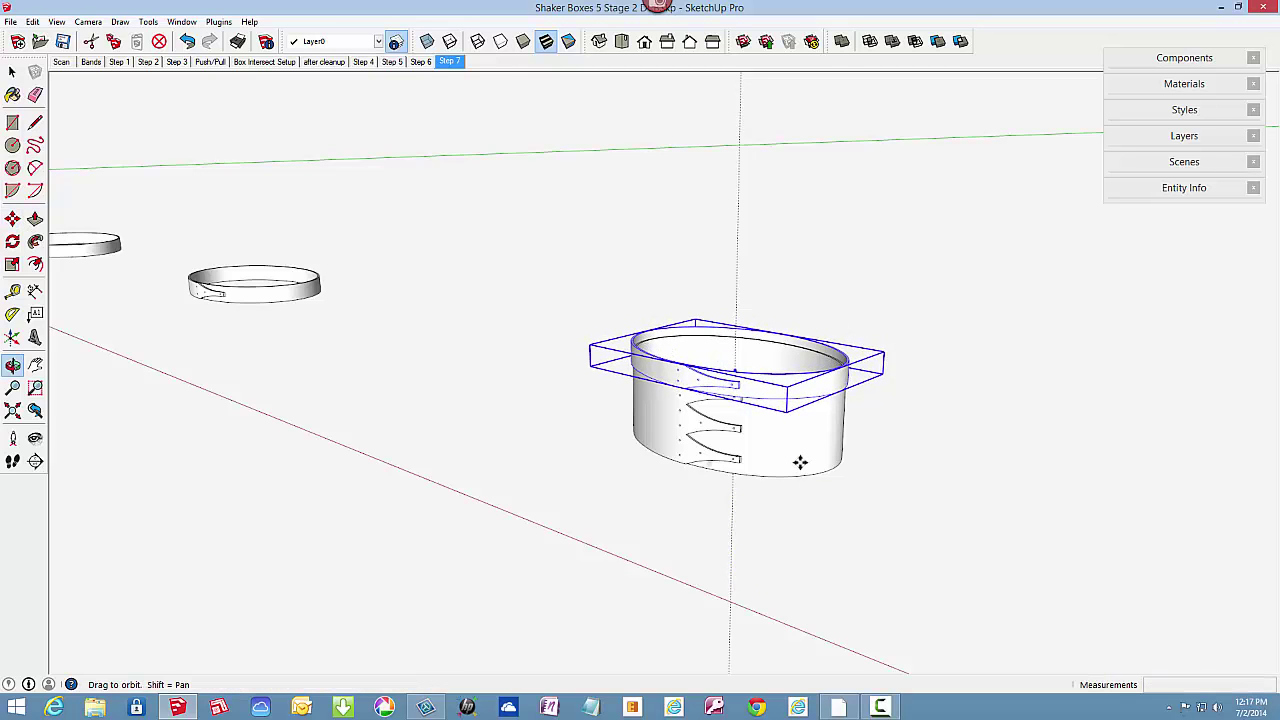
pyautogui.moveTo(803, 463); pyautogui.dragTo(700, 460, button='middle')
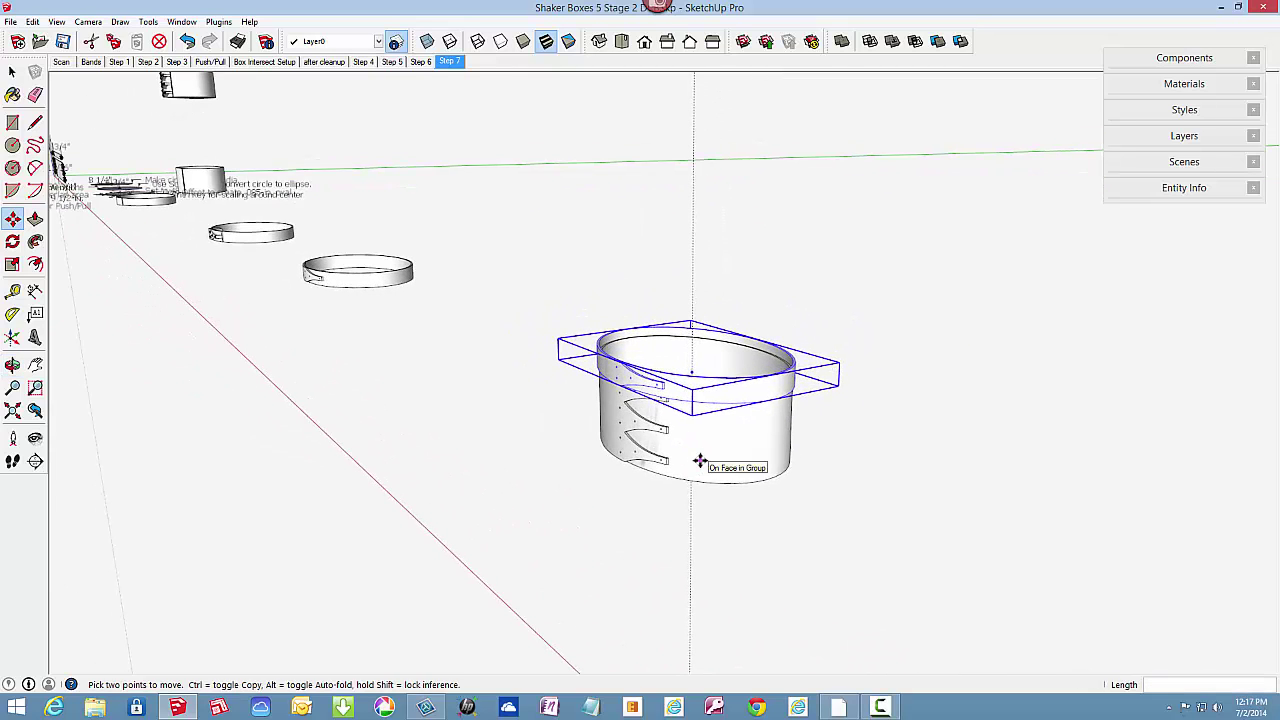
pyautogui.scroll(5, 700, 461)
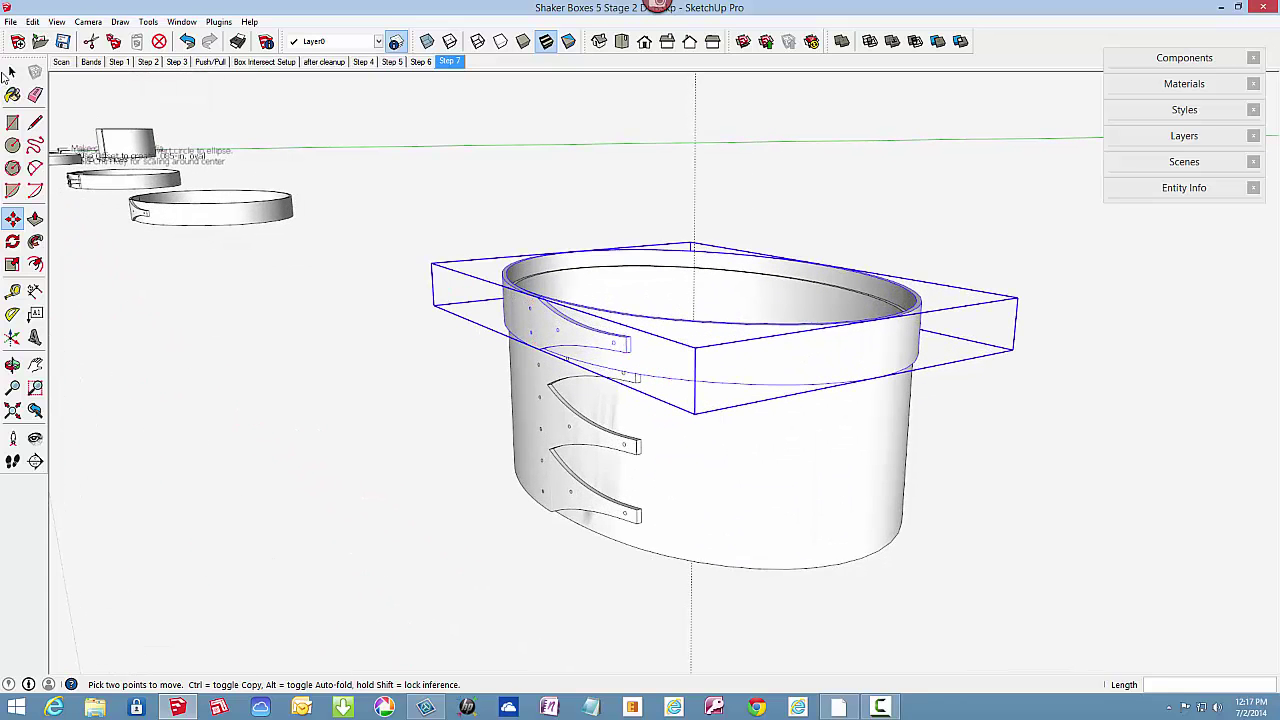
pyautogui.moveTo(650, 425); pyautogui.dragTo(628, 202, button='middle')
pyautogui.scroll(6, 667, 197)
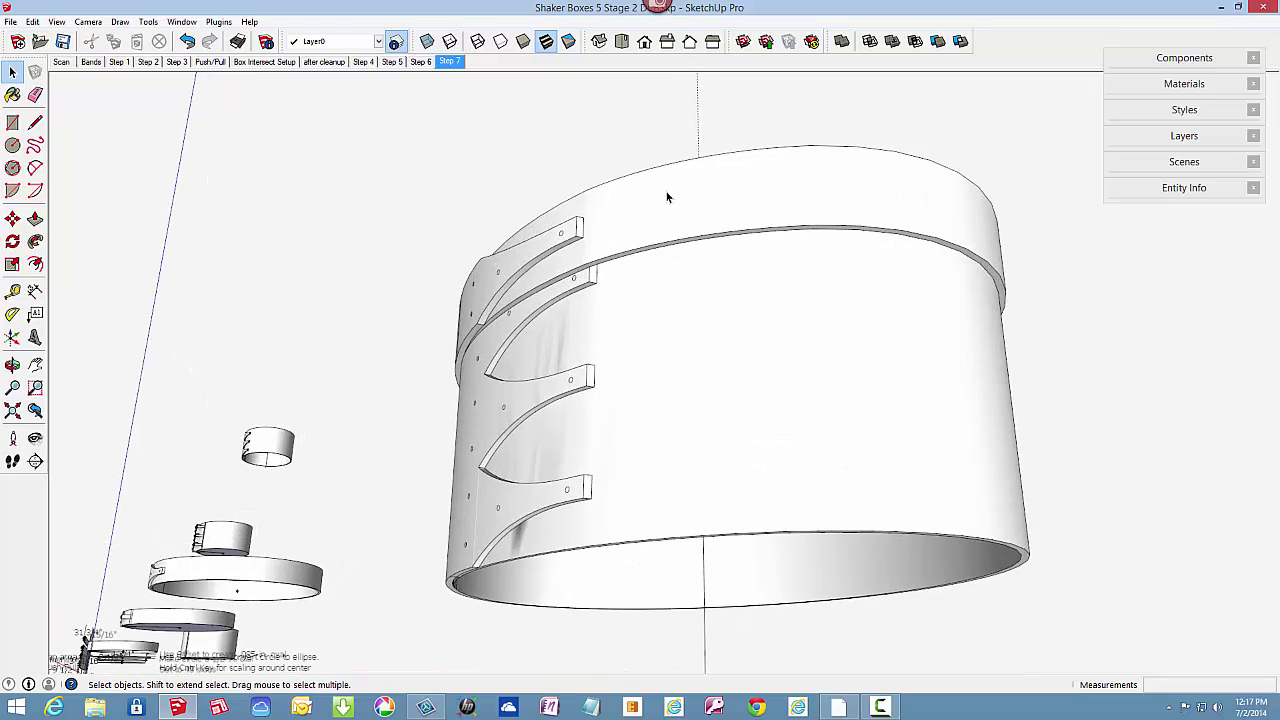
pyautogui.moveTo(614, 334)
pyautogui.mouseDown(button='middle')
pyautogui.moveTo(603, 257)
pyautogui.moveTo(531, 291)
pyautogui.moveTo(491, 274)
pyautogui.moveTo(482, 254)
pyautogui.moveTo(429, 263)
pyautogui.moveTo(412, 250)
pyautogui.mouseUp(button='middle')
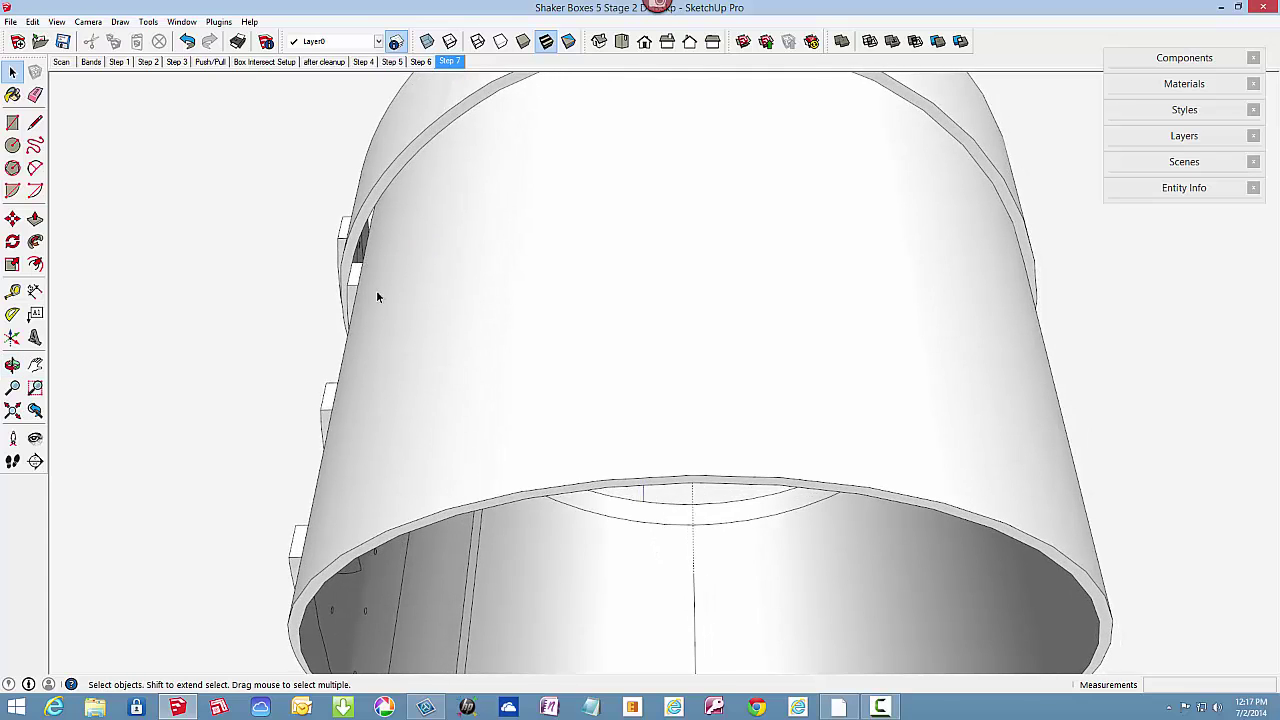
pyautogui.scroll(5, 370, 192)
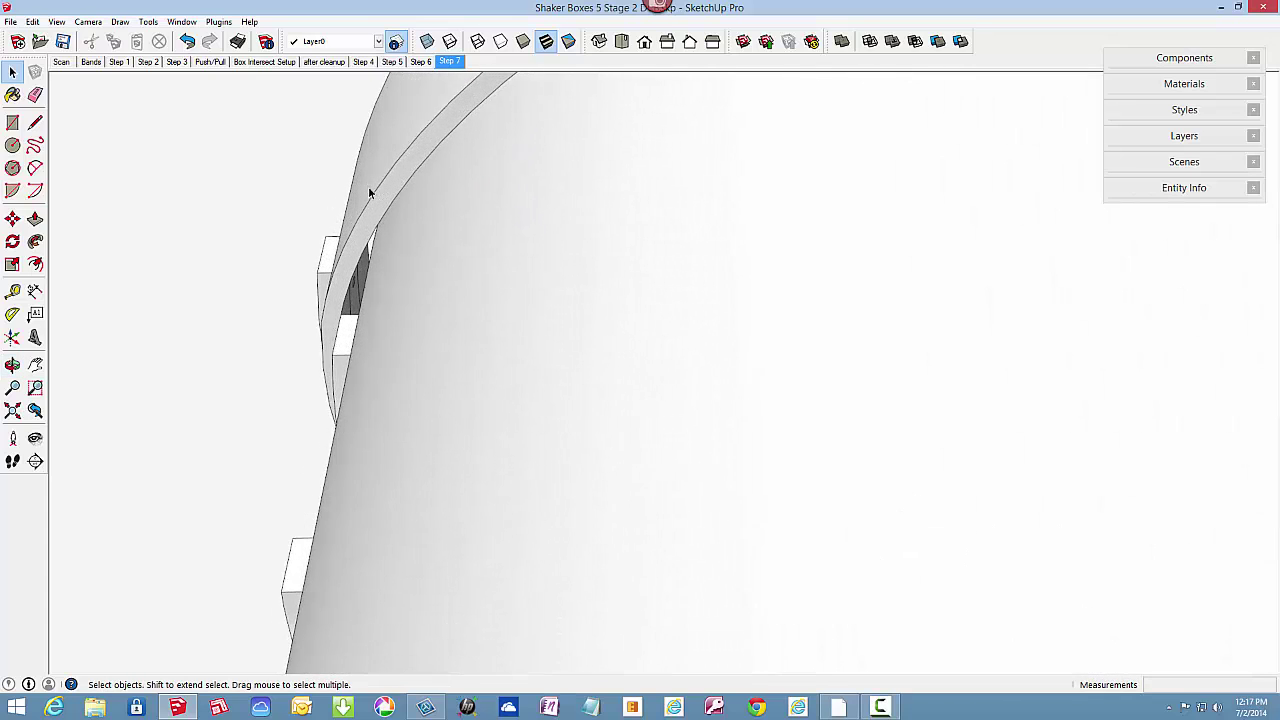
pyautogui.moveTo(373, 351); pyautogui.dragTo(491, 409, button='middle')
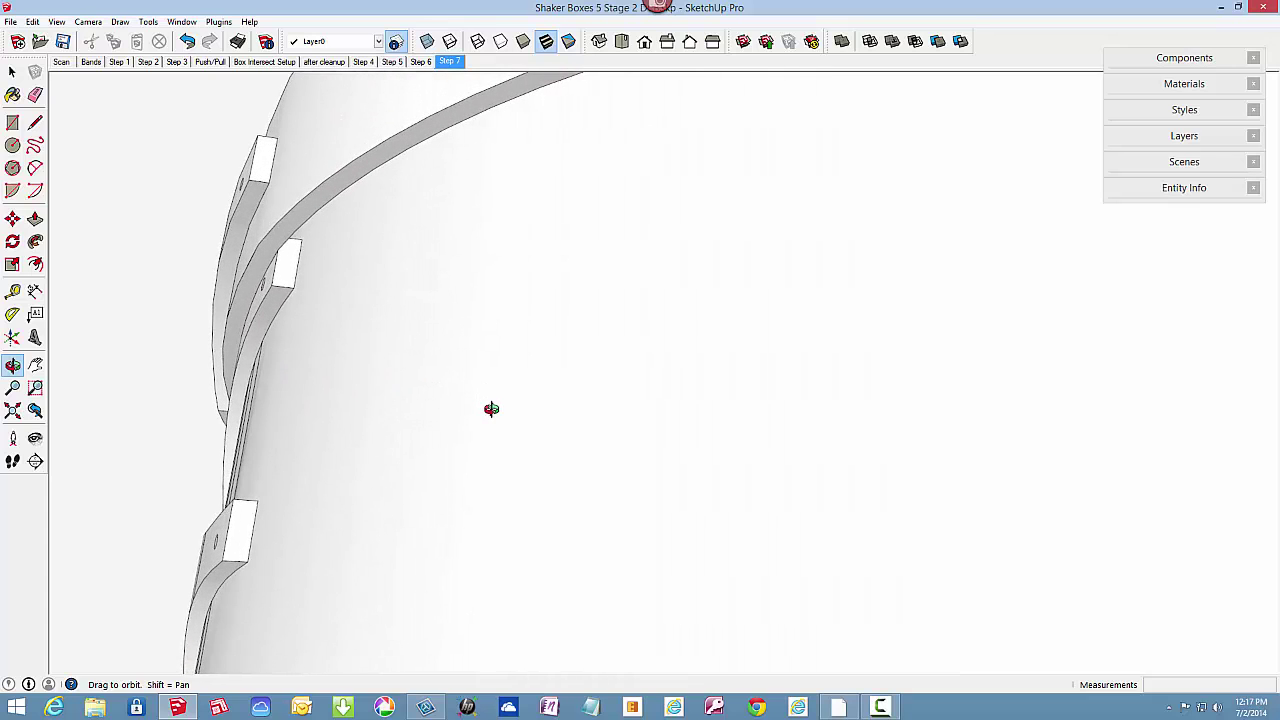
pyautogui.scroll(-3, 388, 408)
pyautogui.moveTo(626, 220); pyautogui.dragTo(529, 337, button='middle')
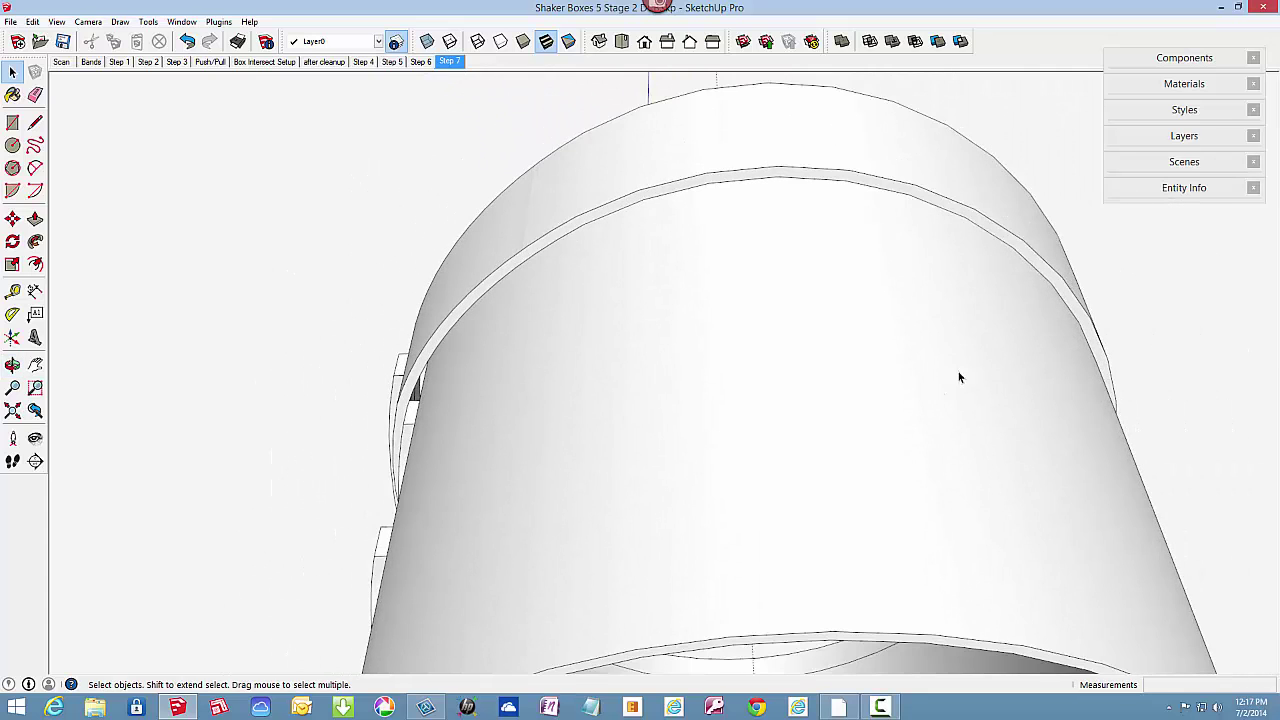
pyautogui.moveTo(949, 370); pyautogui.dragTo(737, 429, button='middle')
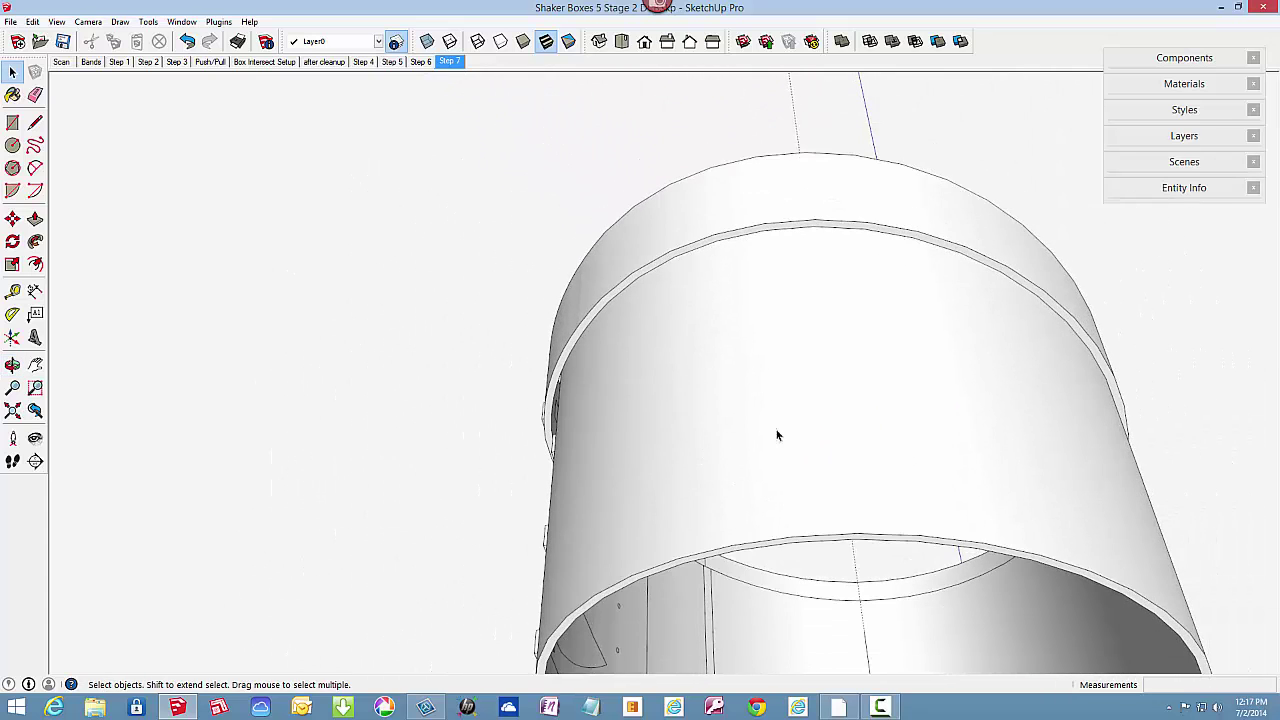
pyautogui.moveTo(1028, 413); pyautogui.dragTo(538, 387, button='middle')
pyautogui.moveTo(891, 420); pyautogui.dragTo(493, 504, button='middle')
pyautogui.scroll(-4, 521, 315)
pyautogui.moveTo(521, 314); pyautogui.dragTo(486, 593, button='middle')
pyautogui.moveTo(623, 472); pyautogui.dragTo(522, 580, button='middle')
pyautogui.moveTo(593, 495); pyautogui.dragTo(357, 557, button='middle')
pyautogui.scroll(5, 470, 541)
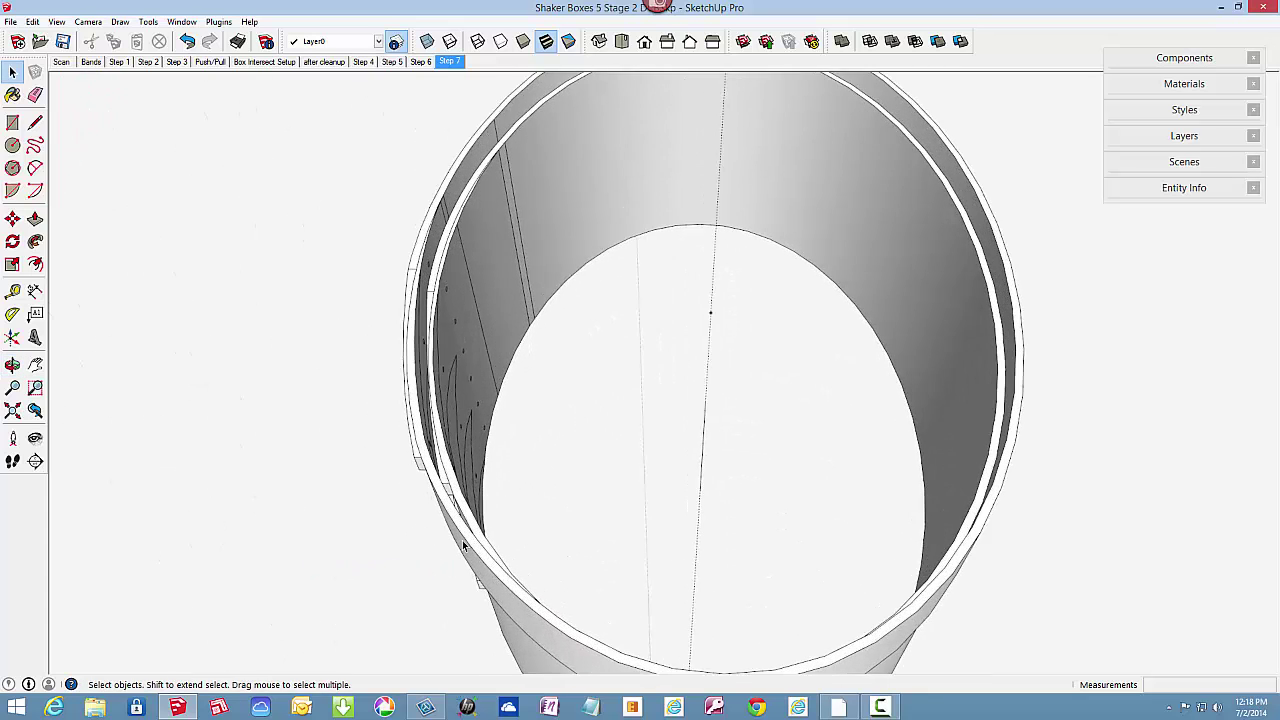
pyautogui.moveTo(462, 540); pyautogui.dragTo(609, 332, button='middle')
pyautogui.scroll(-3, 619, 318)
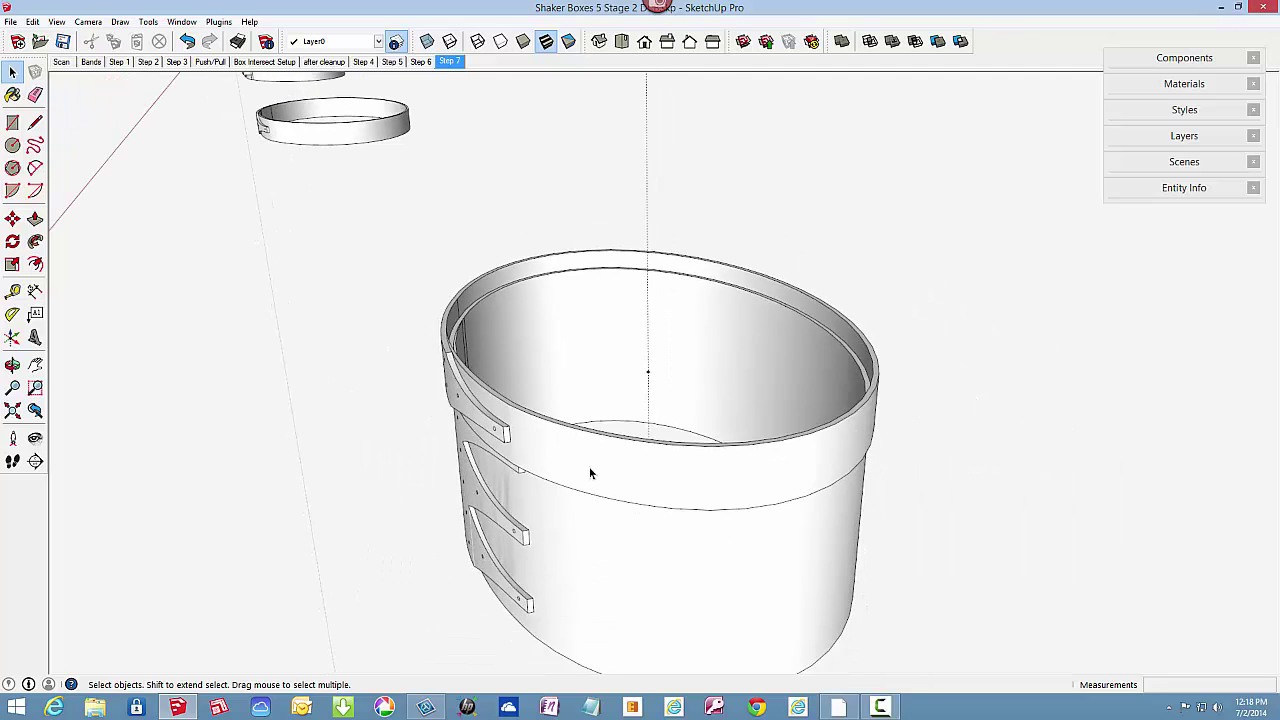
pyautogui.moveTo(590, 471); pyautogui.dragTo(794, 390, button='middle')
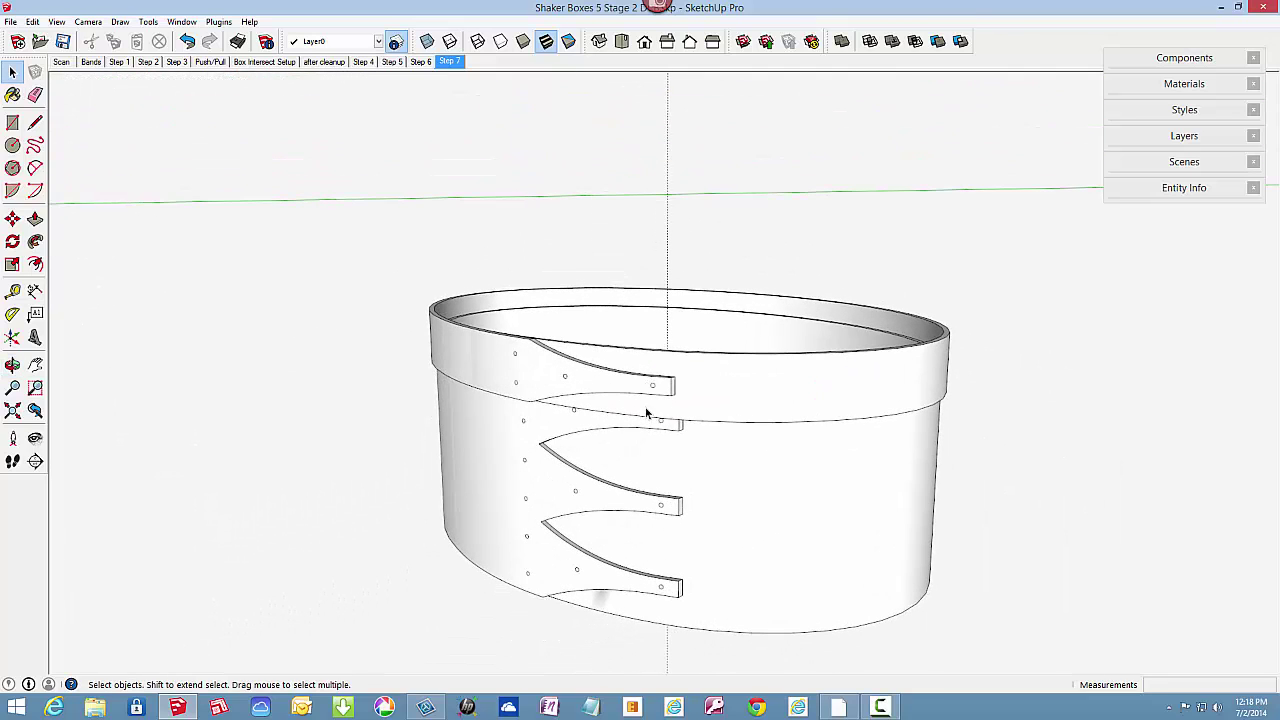
pyautogui.scroll(2, 684, 627)
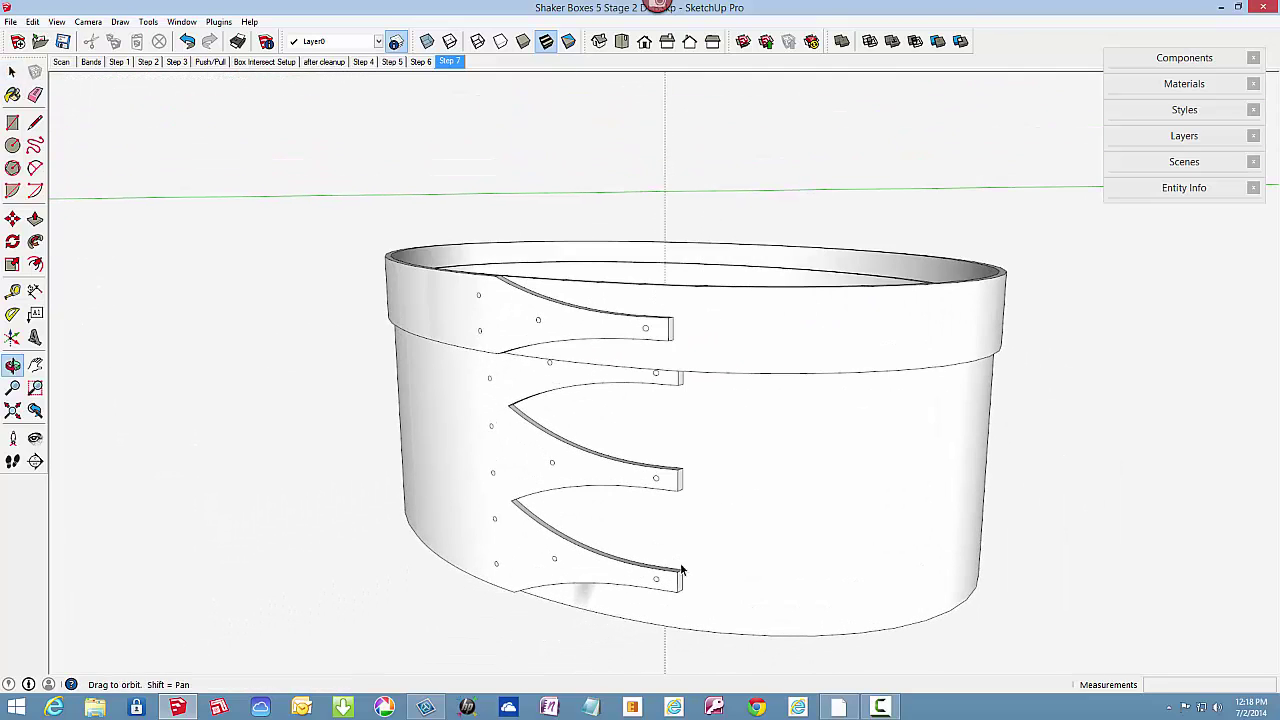
pyautogui.moveTo(680, 564); pyautogui.dragTo(662, 587, button='middle')
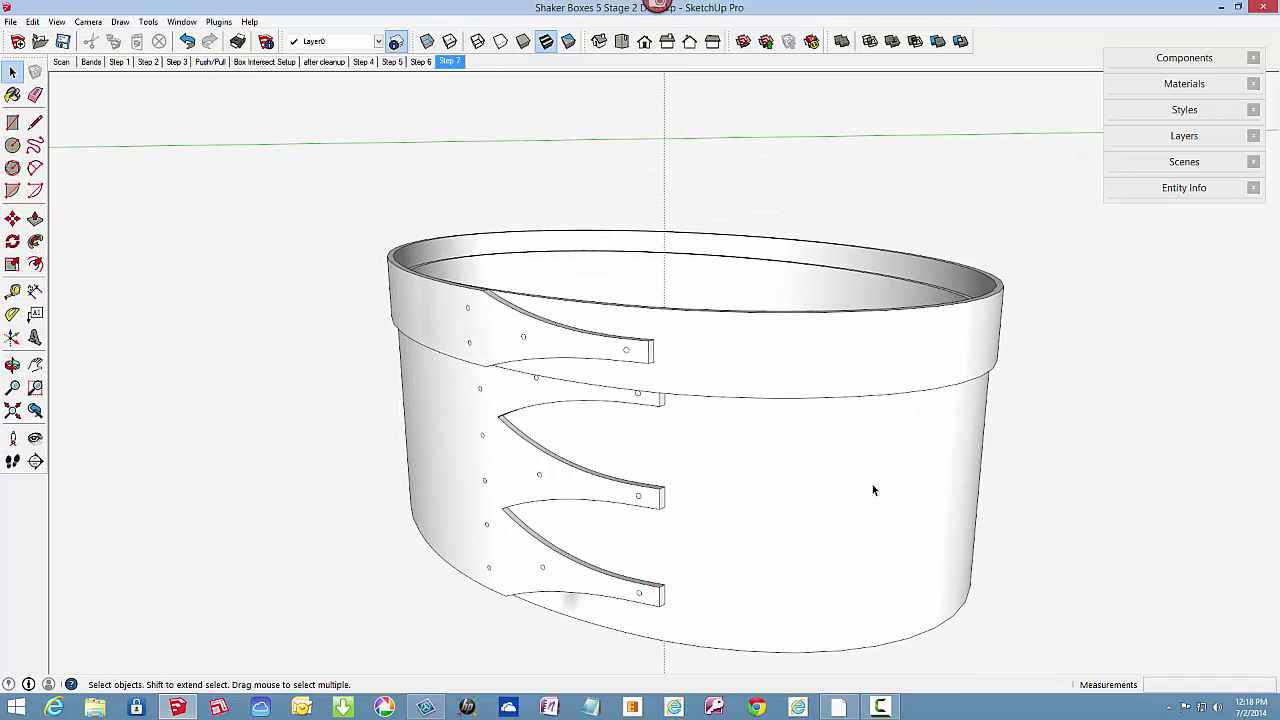